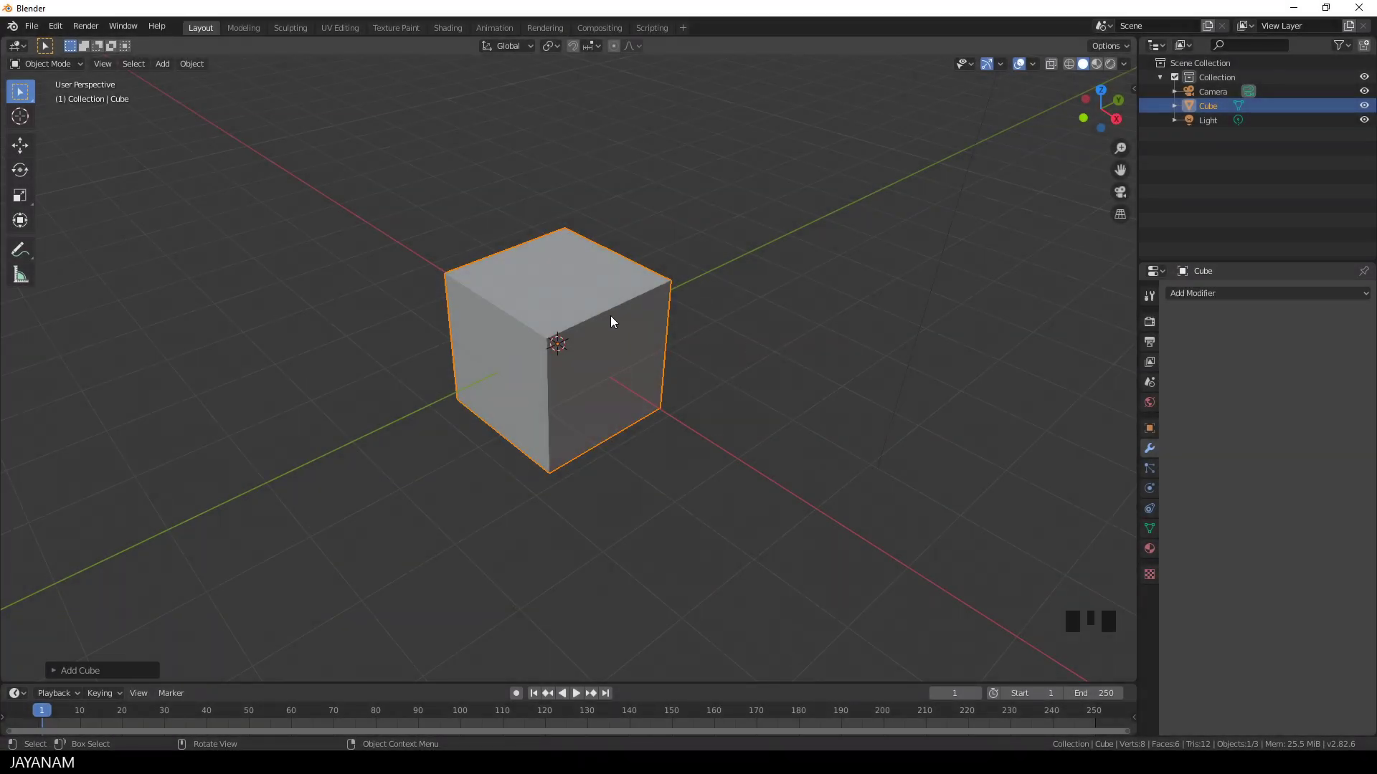
Step: In Edit Mode, select the cube's top face and delete it
click(71, 66)
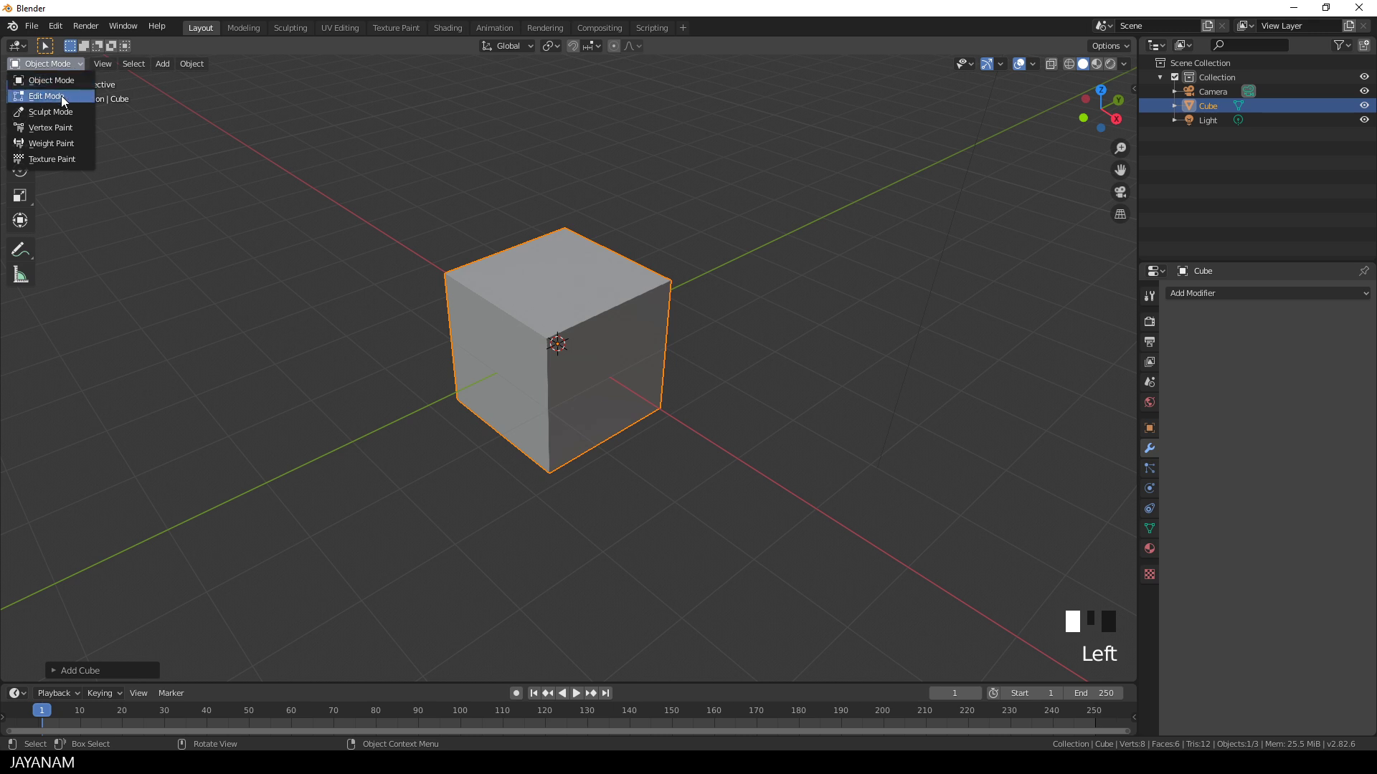
click(58, 96)
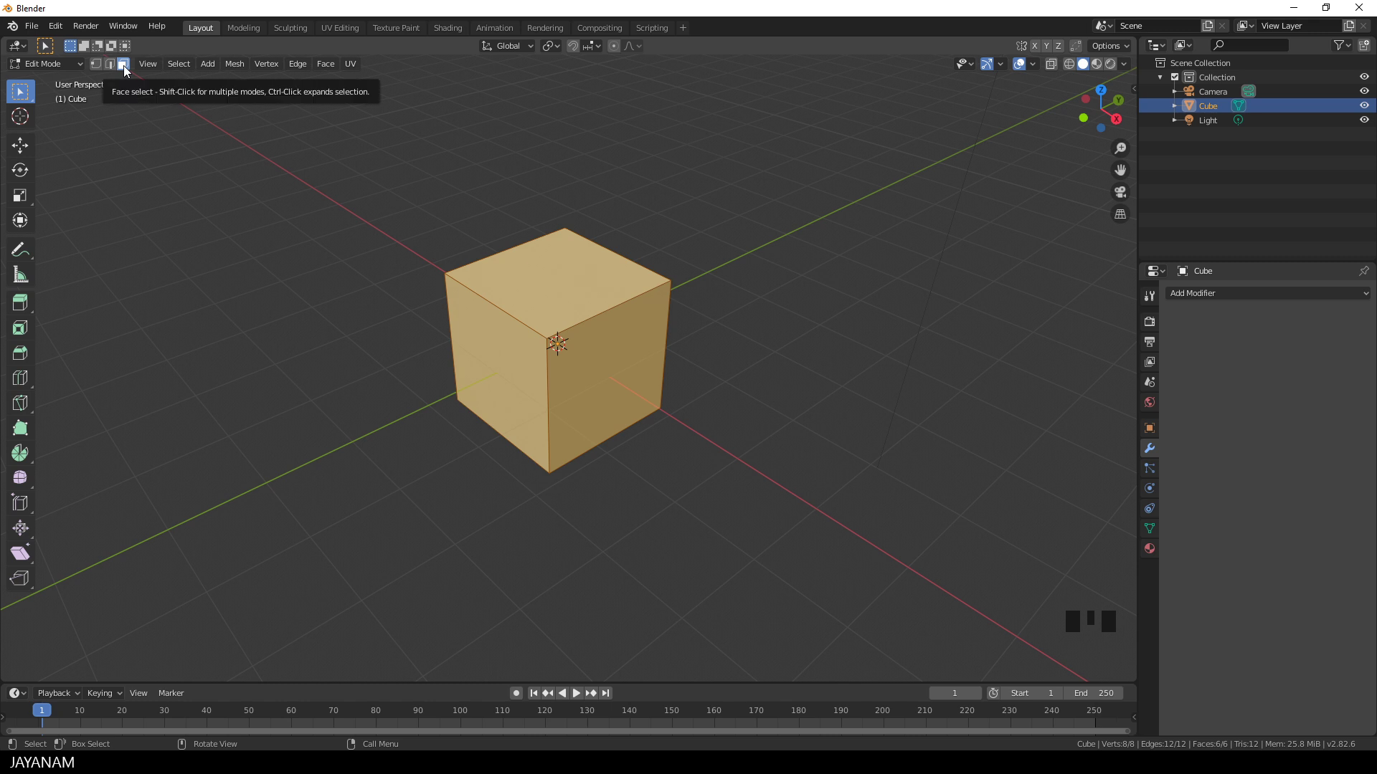
click(545, 268)
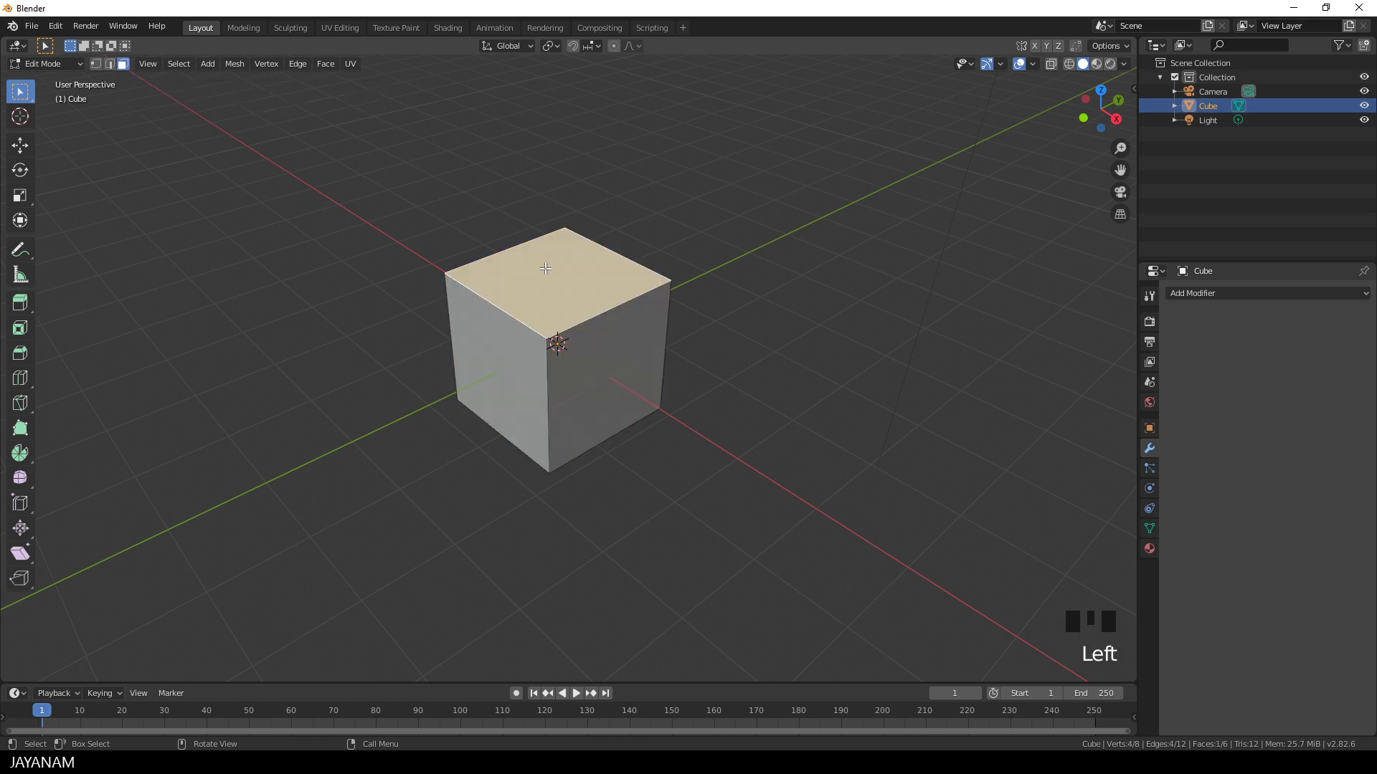
key(Delete)
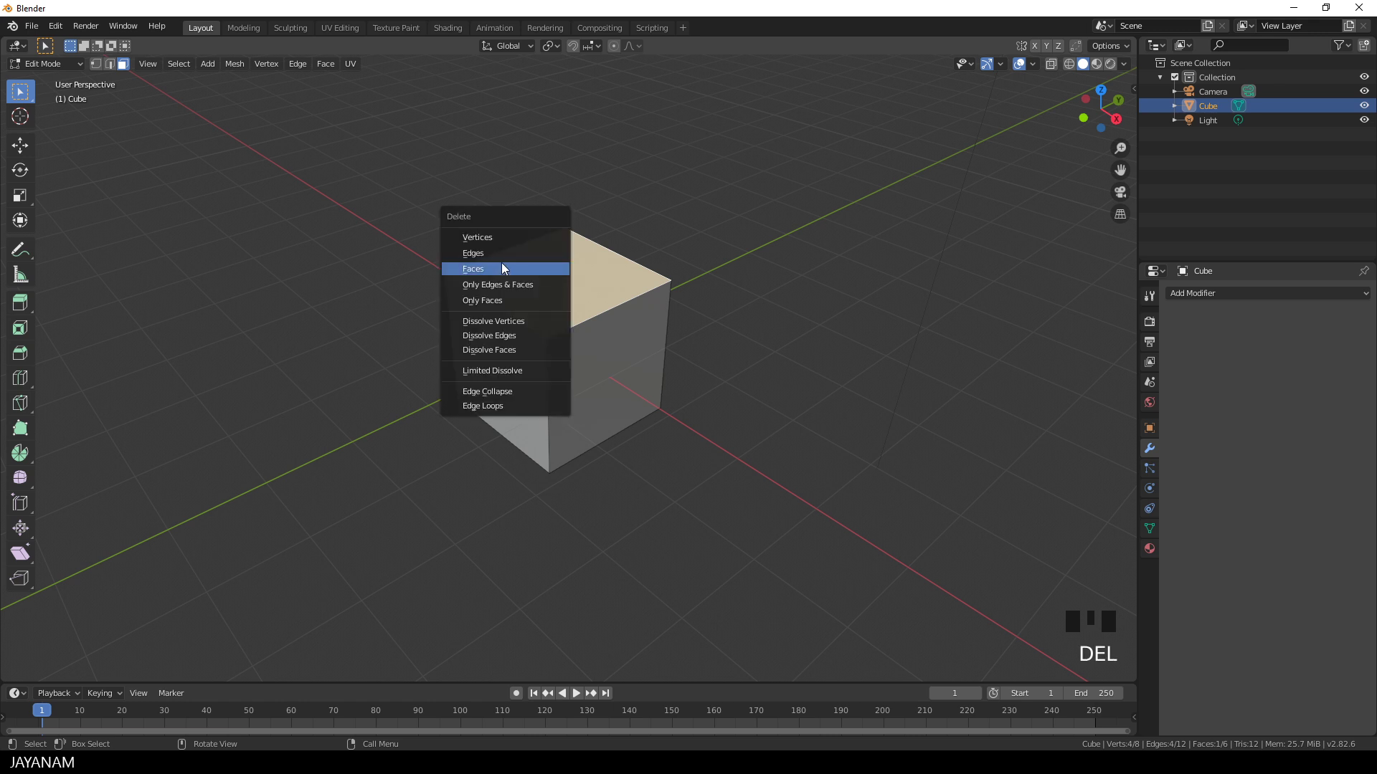
click(482, 268)
Step: Look down into the open box and return the cube to Object Mode
mouse_move(734, 311)
middle_down()
mouse_move(746, 354)
mouse_move(737, 314)
mouse_move(753, 320)
middle_up()
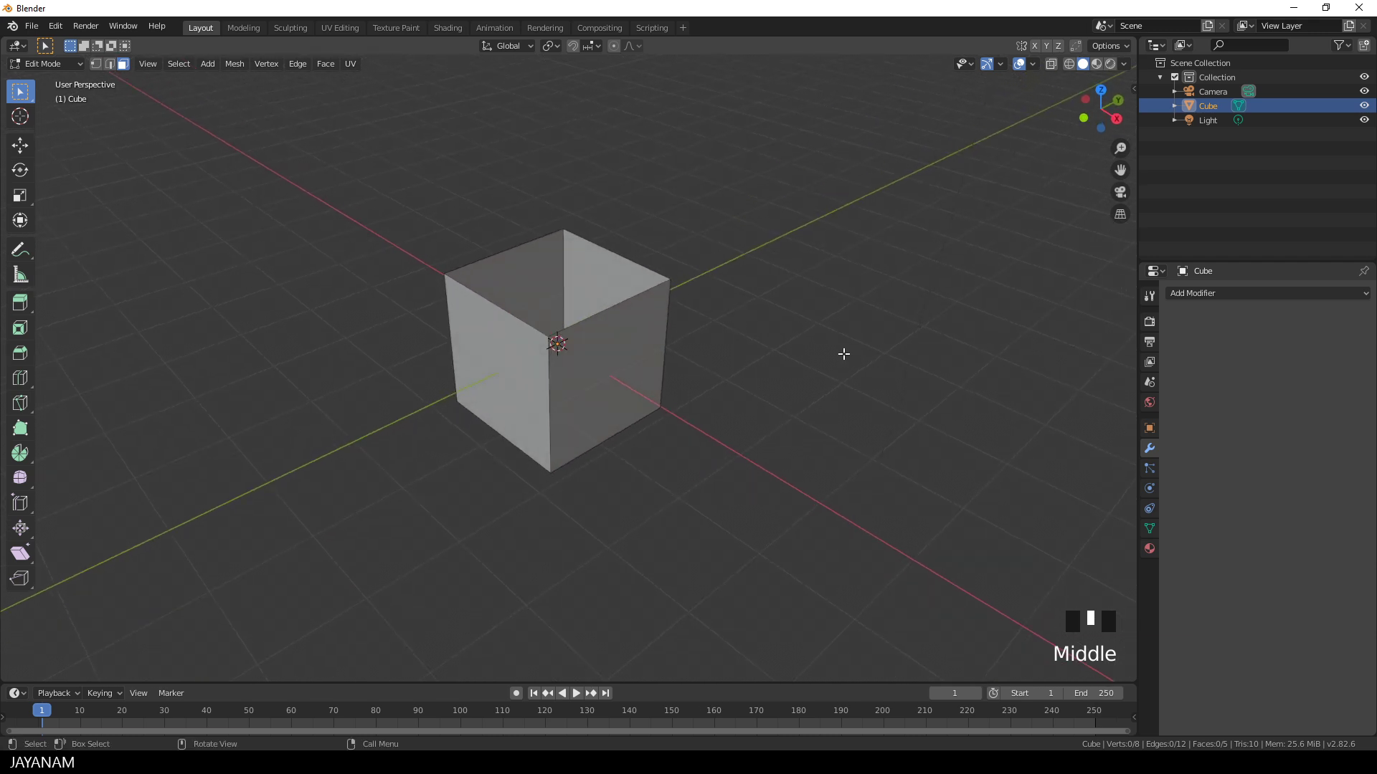
click(51, 64)
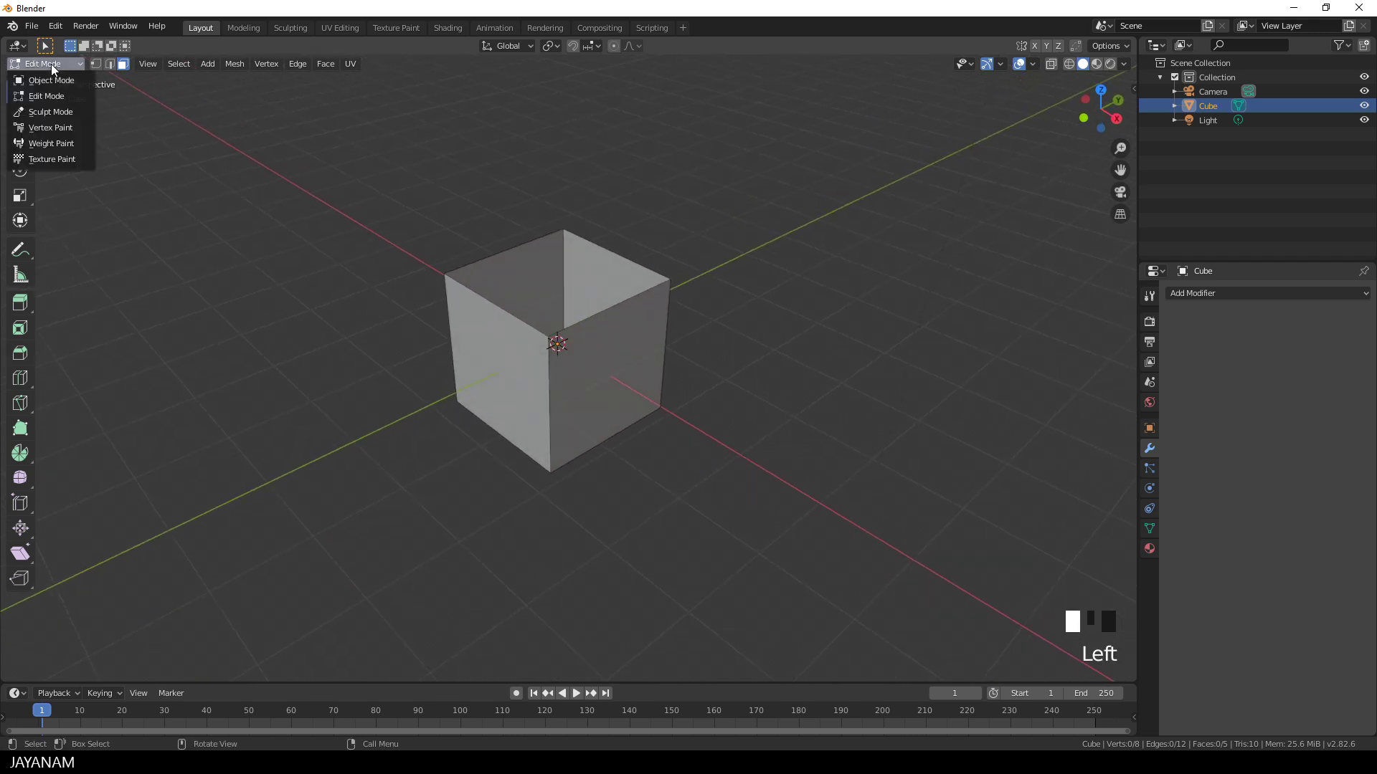
click(53, 80)
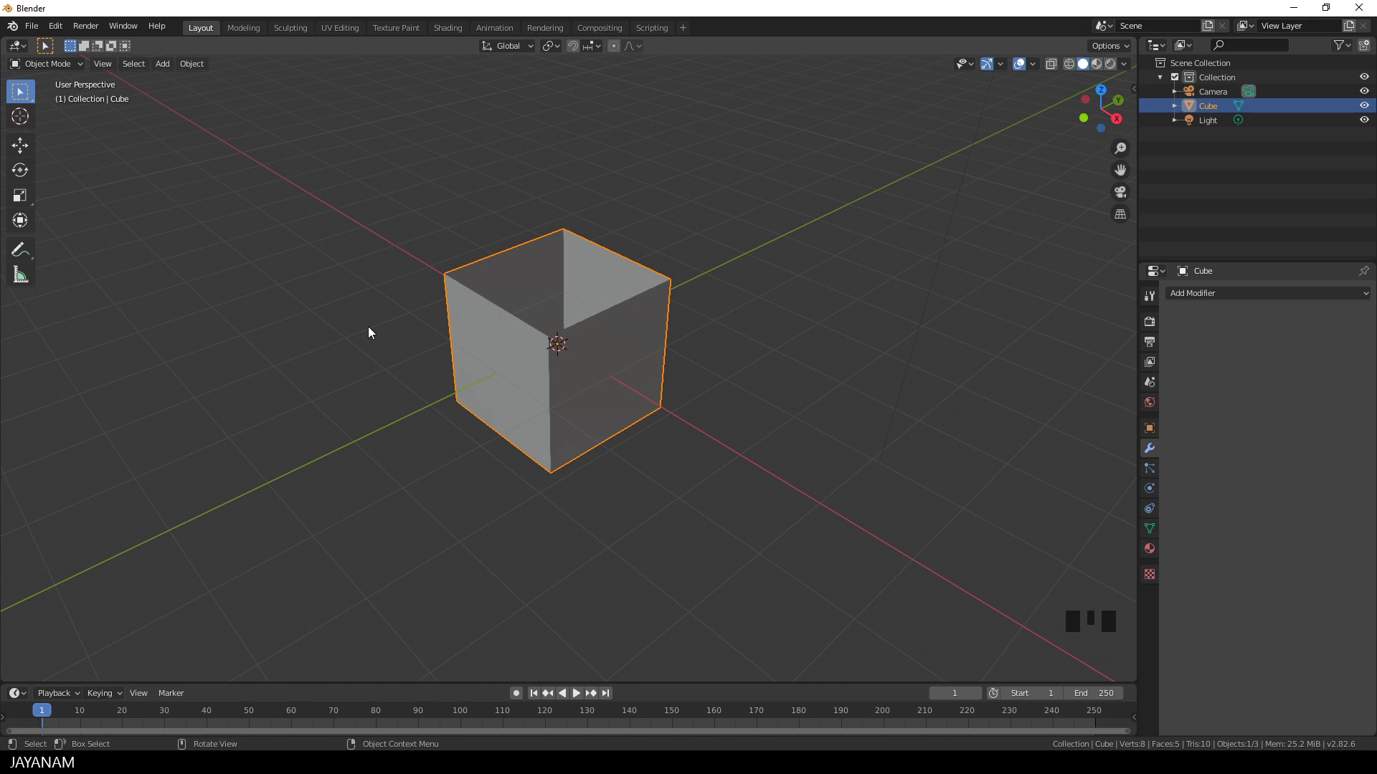
key(Tab)
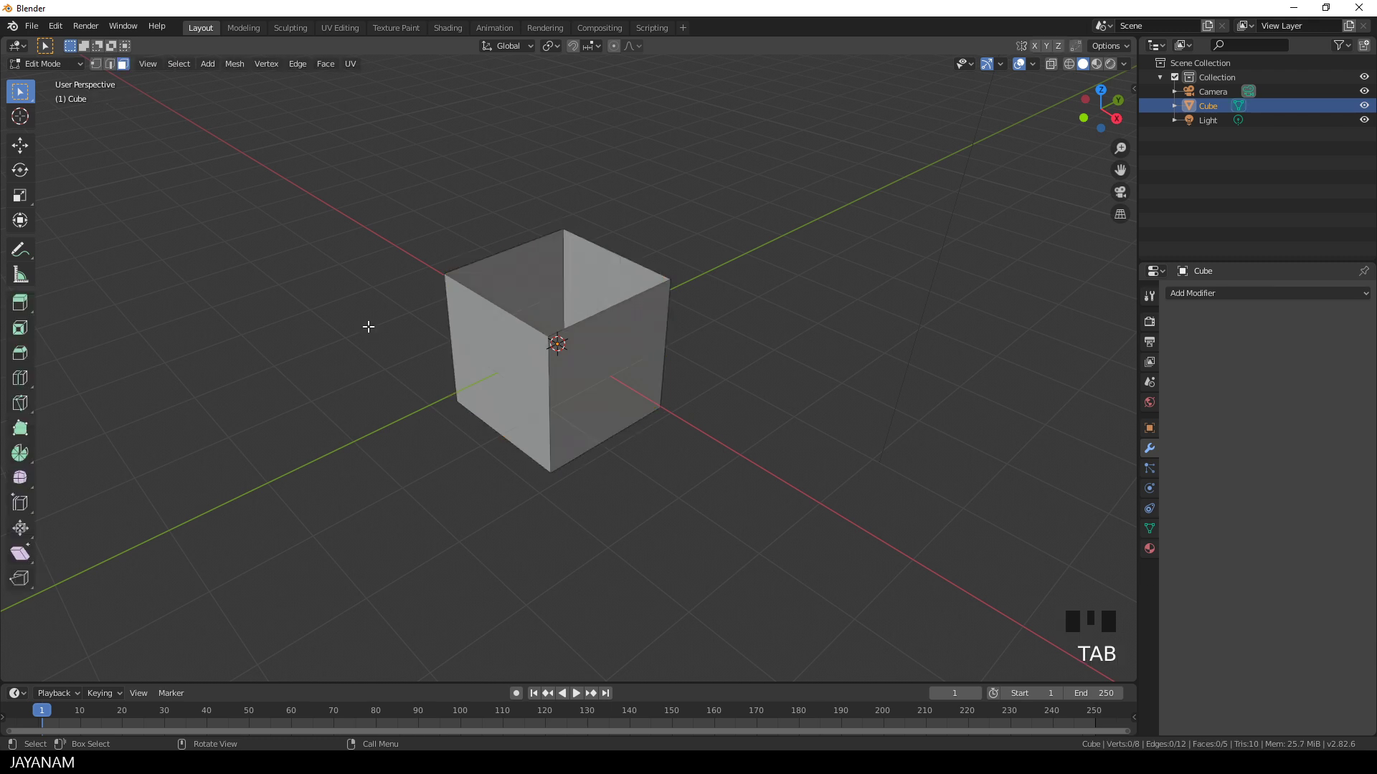
key(Tab)
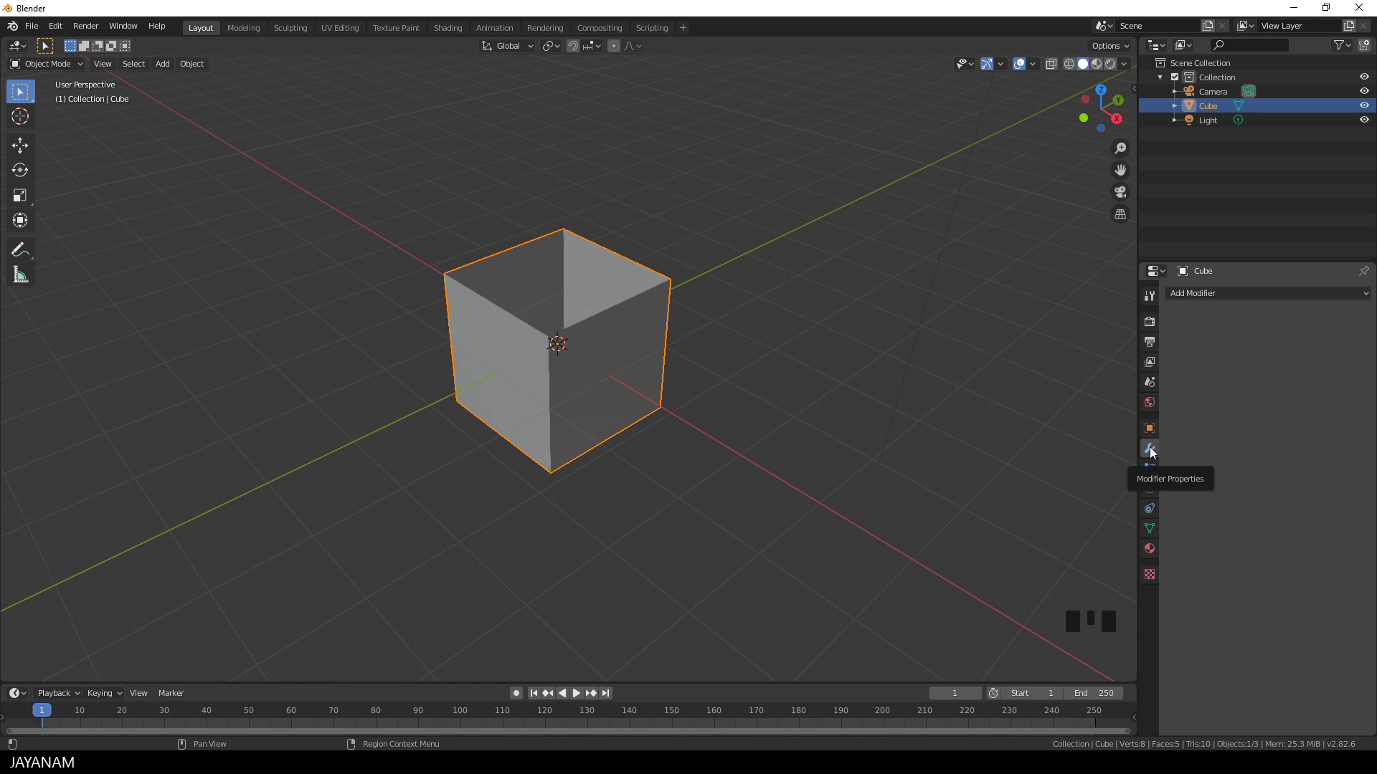
Step: Add a Solidify modifier with Even Thickness and a 0.16 m wall thickness
click(1213, 294)
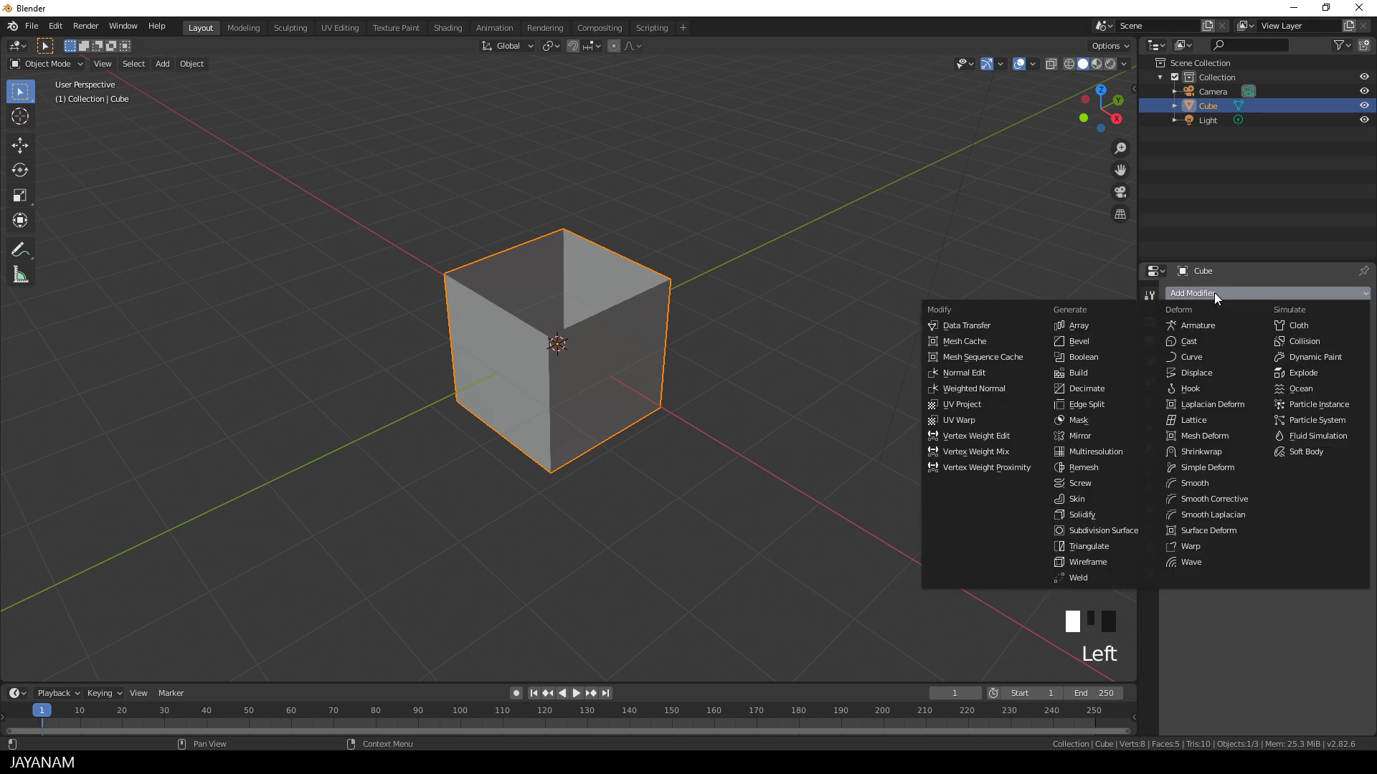
click(1108, 510)
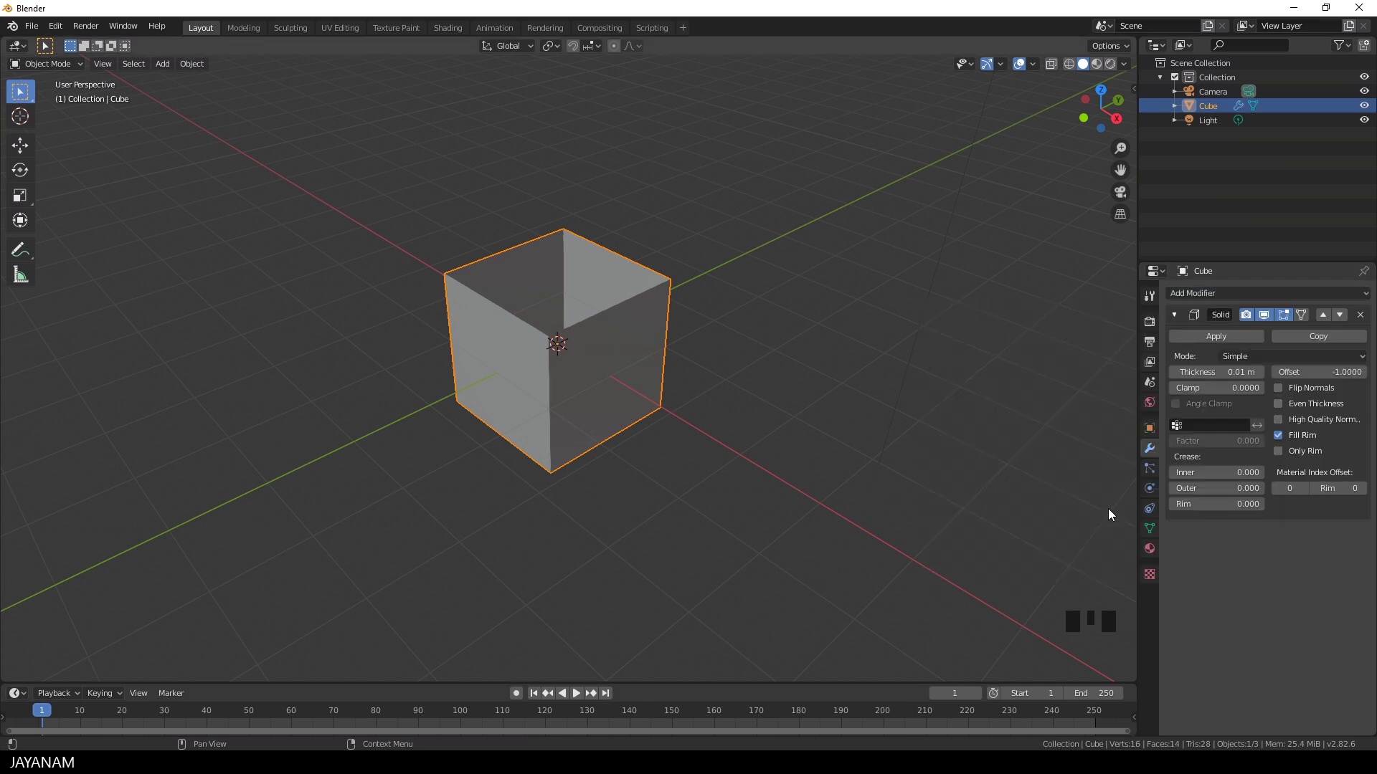
click(1280, 404)
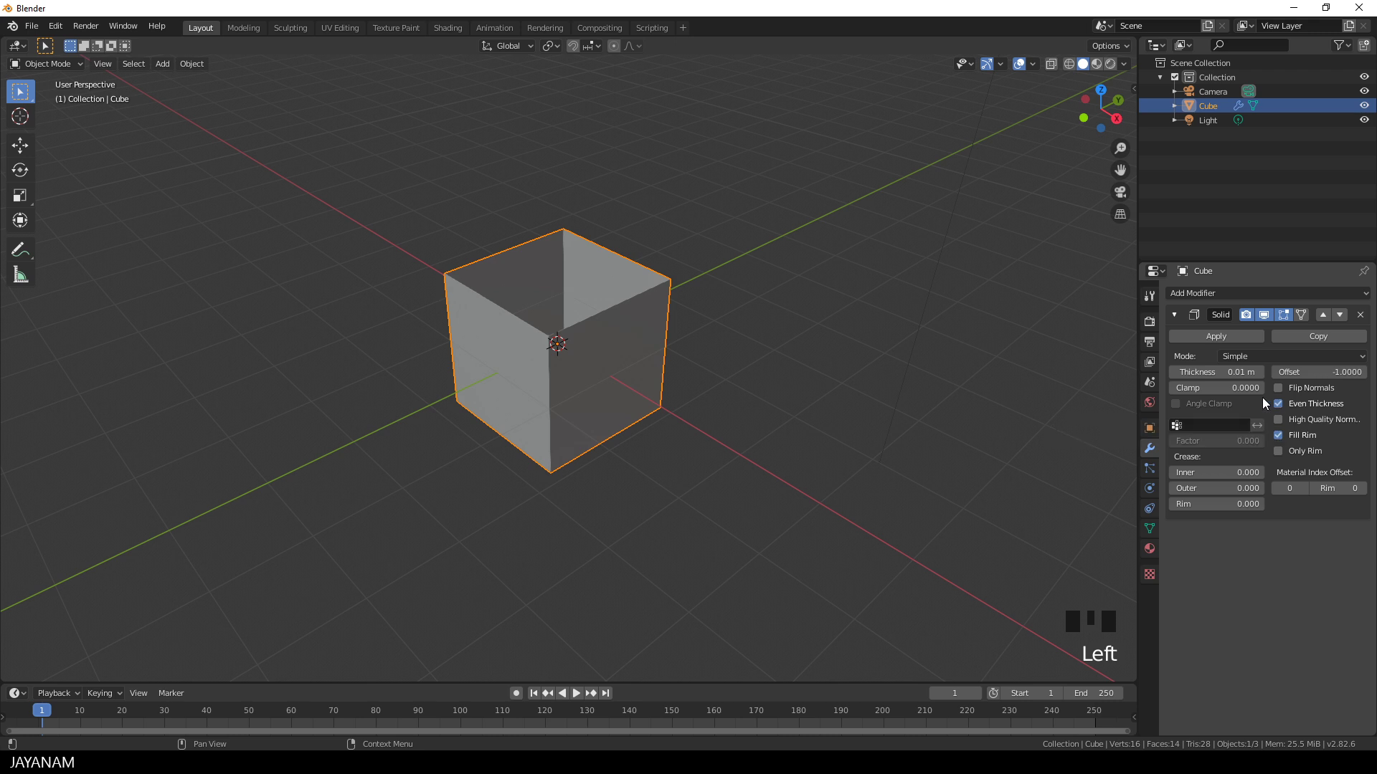
drag(1219, 372, 1270, 372)
middle_drag(896, 326, 759, 273)
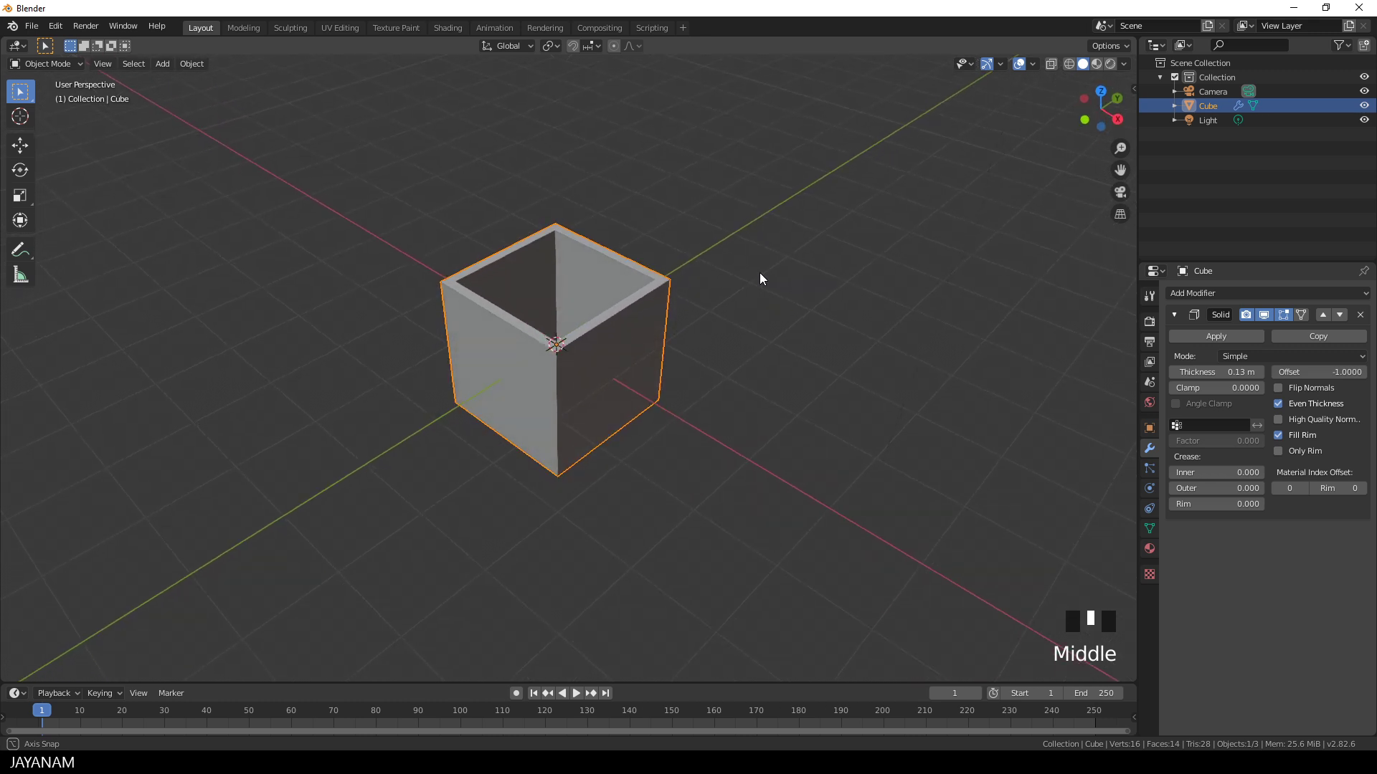
click(1260, 372)
click(1261, 372)
click(1261, 372)
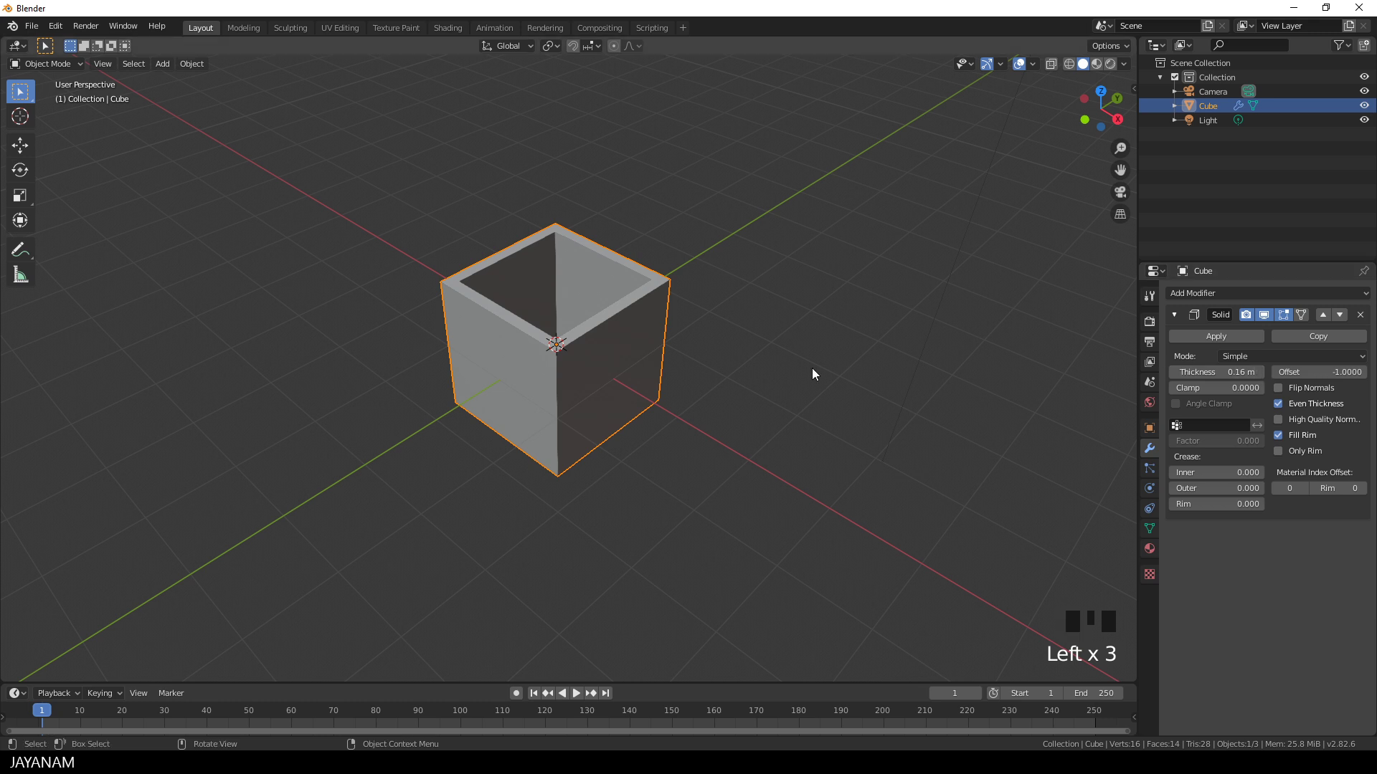
Step: Apply the Solidify modifier and enter Edit Mode on the box
click(1214, 335)
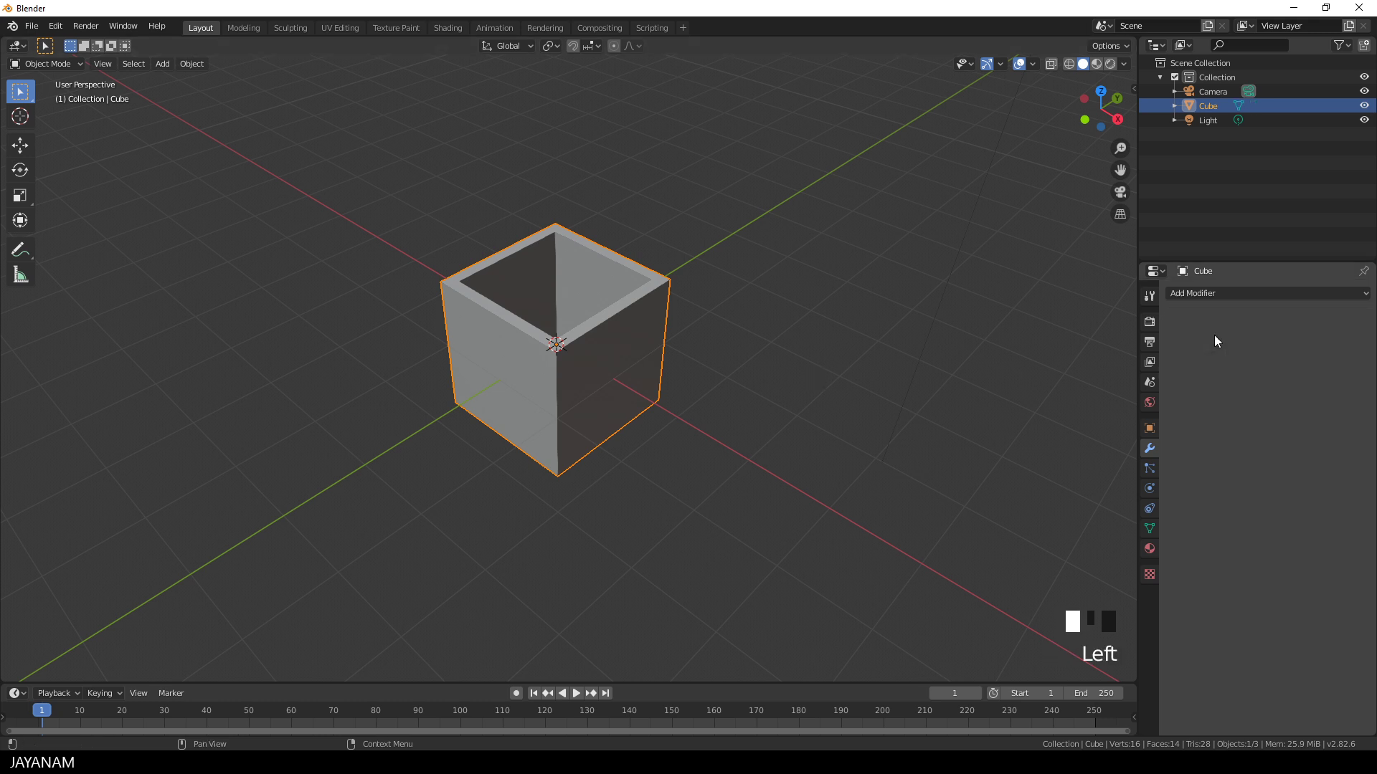
middle_drag(811, 349, 738, 298)
key(Tab)
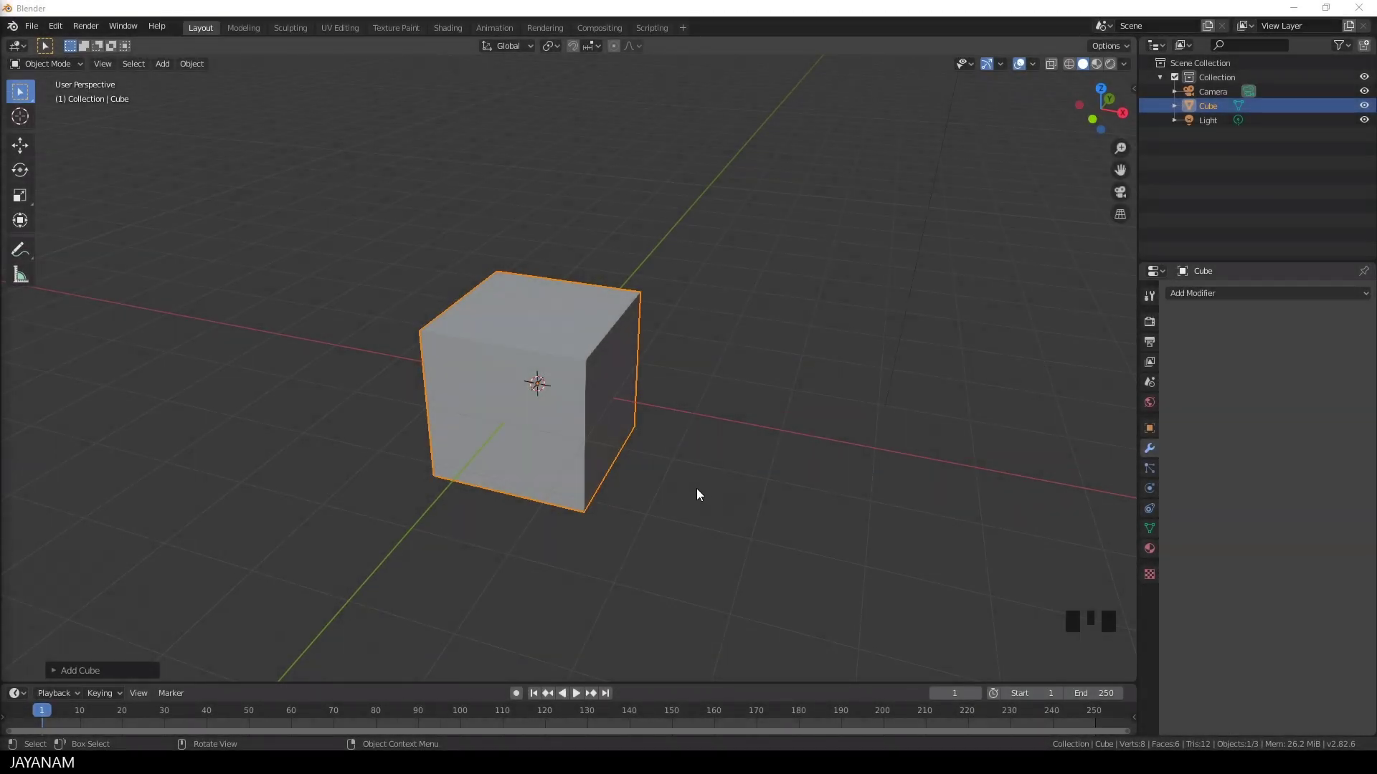
Step: Delete the box and add a UV sphere in its place
mouse_move(695, 488)
middle_down()
mouse_move(721, 488)
mouse_move(701, 487)
middle_up()
key(Delete)
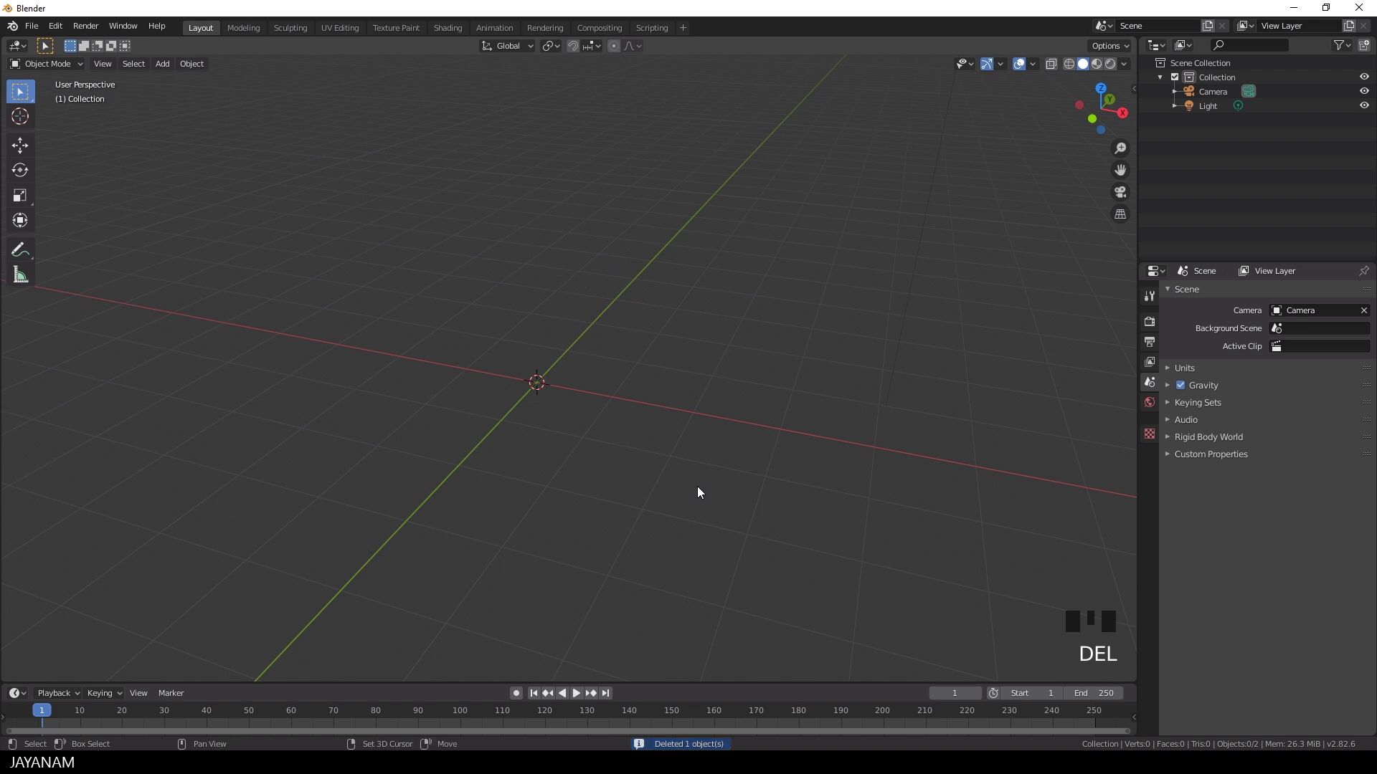
key(shift+a)
mouse_move(699, 491)
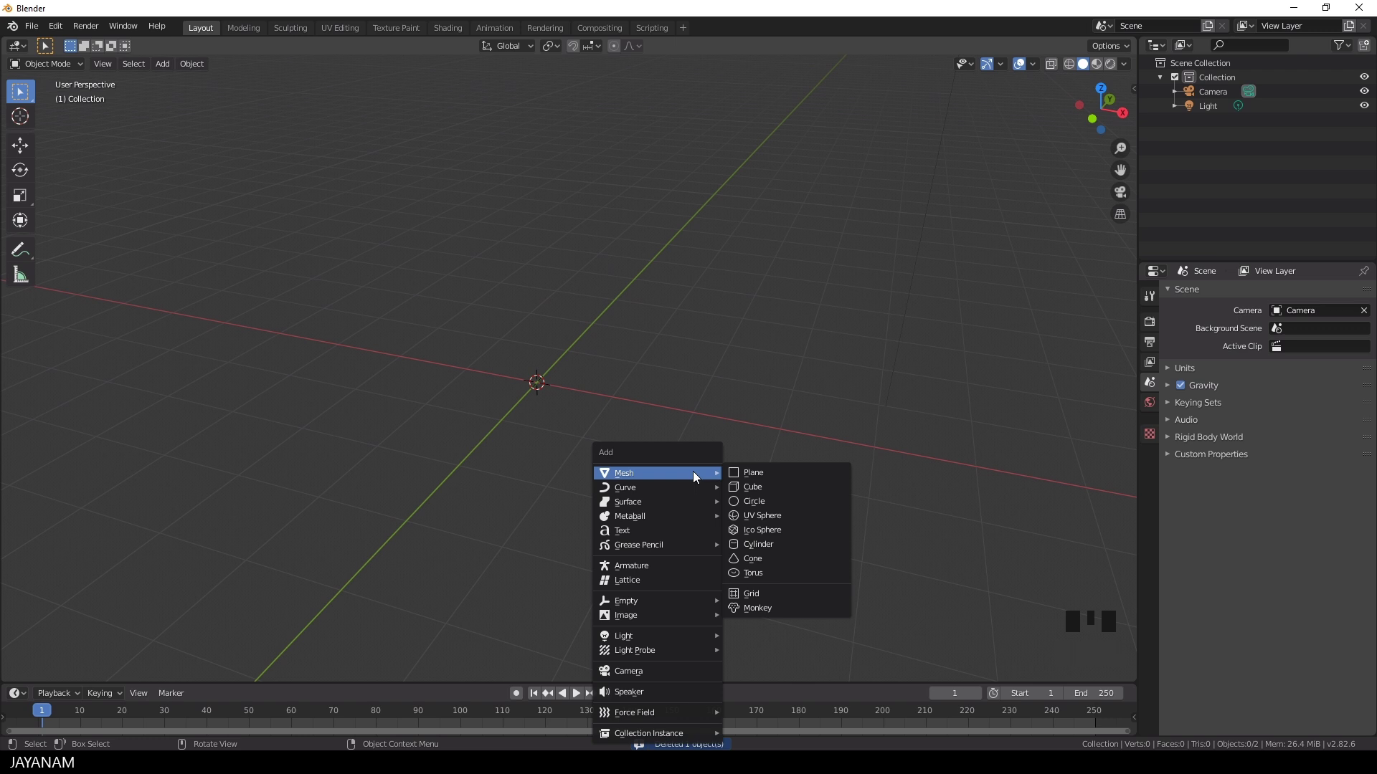
click(754, 514)
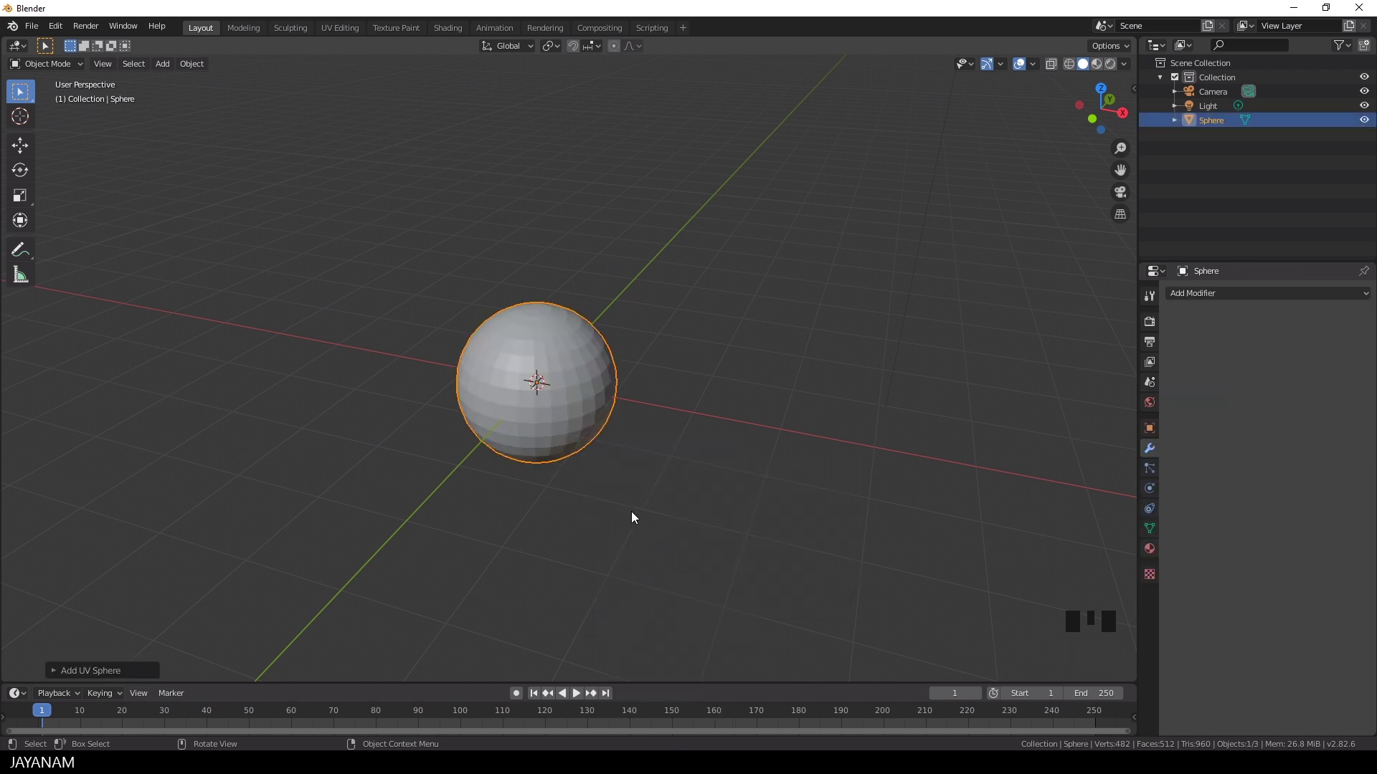
Step: Apply Shade Smooth to the UV sphere
right_click(583, 416)
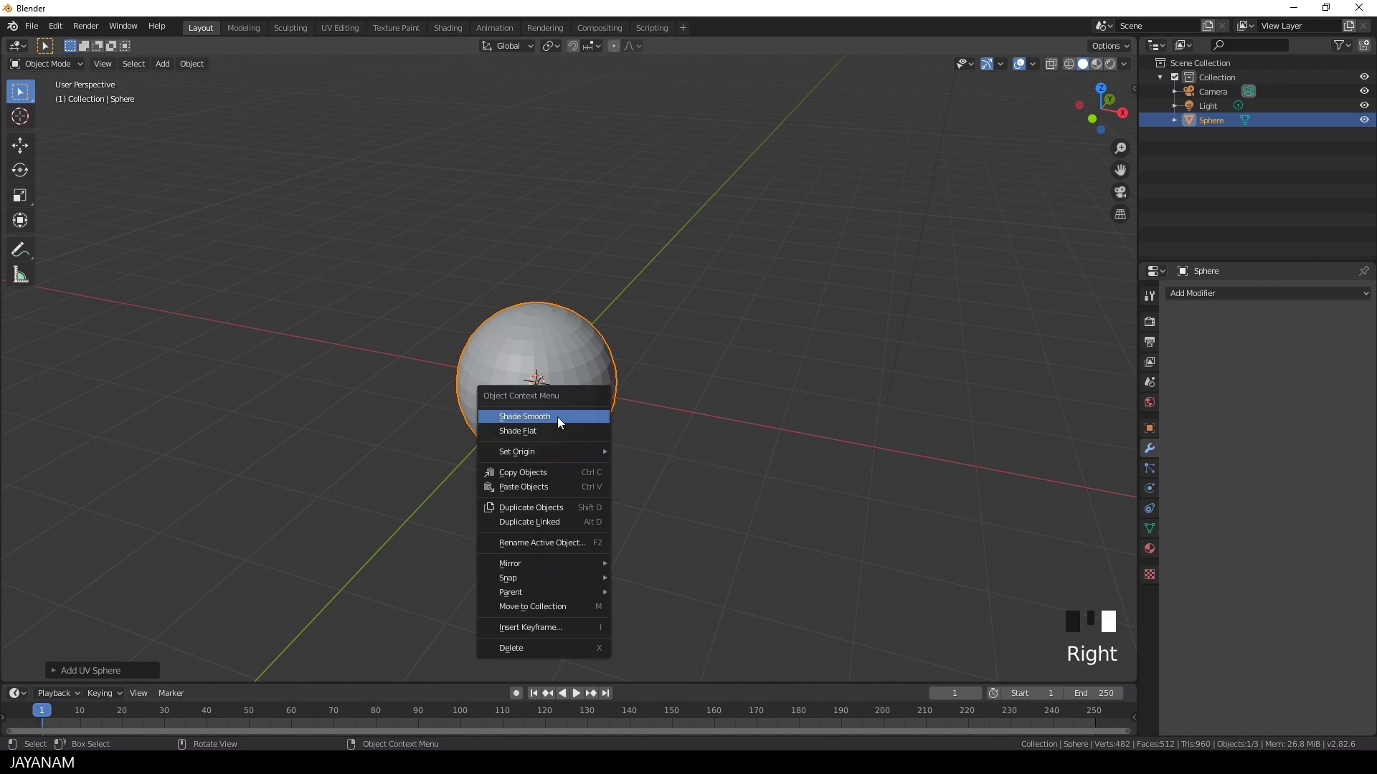
click(558, 416)
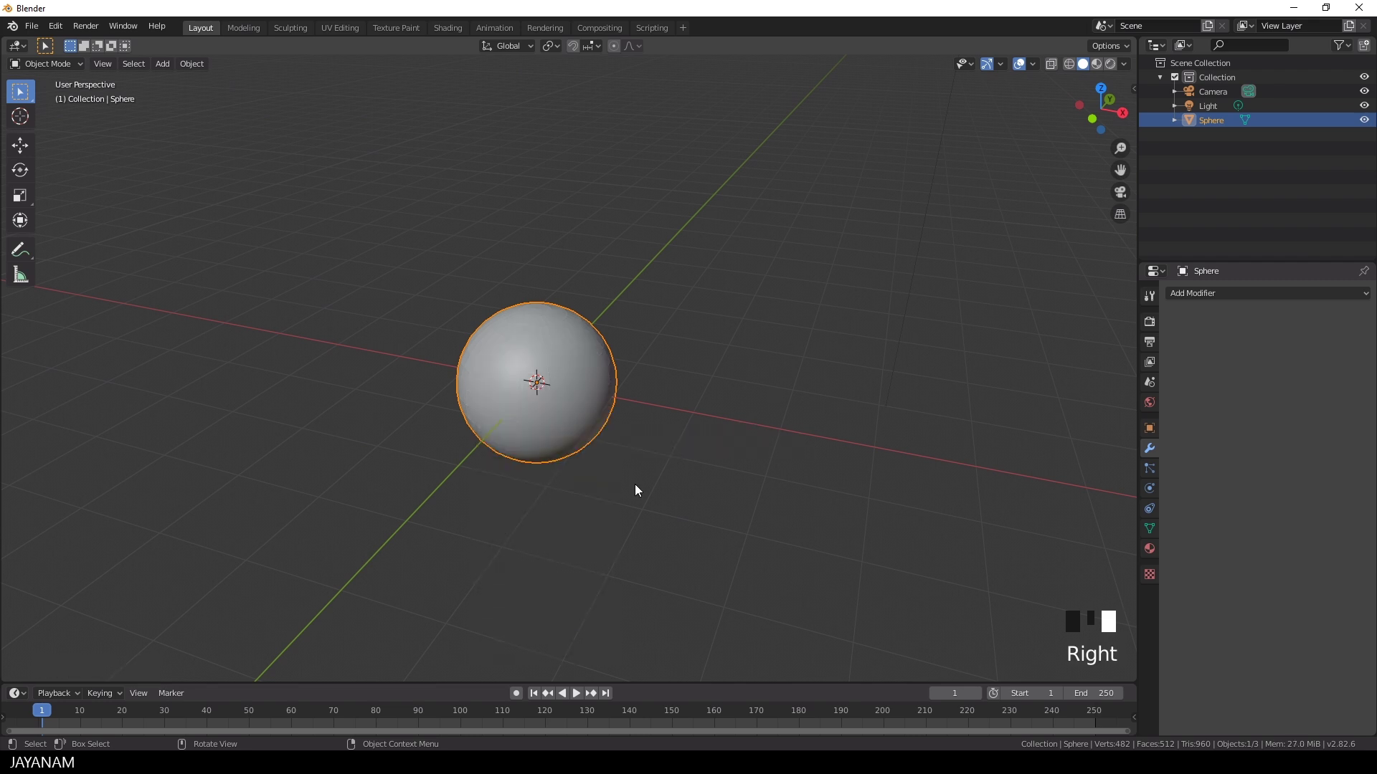
middle_drag(635, 484, 695, 424)
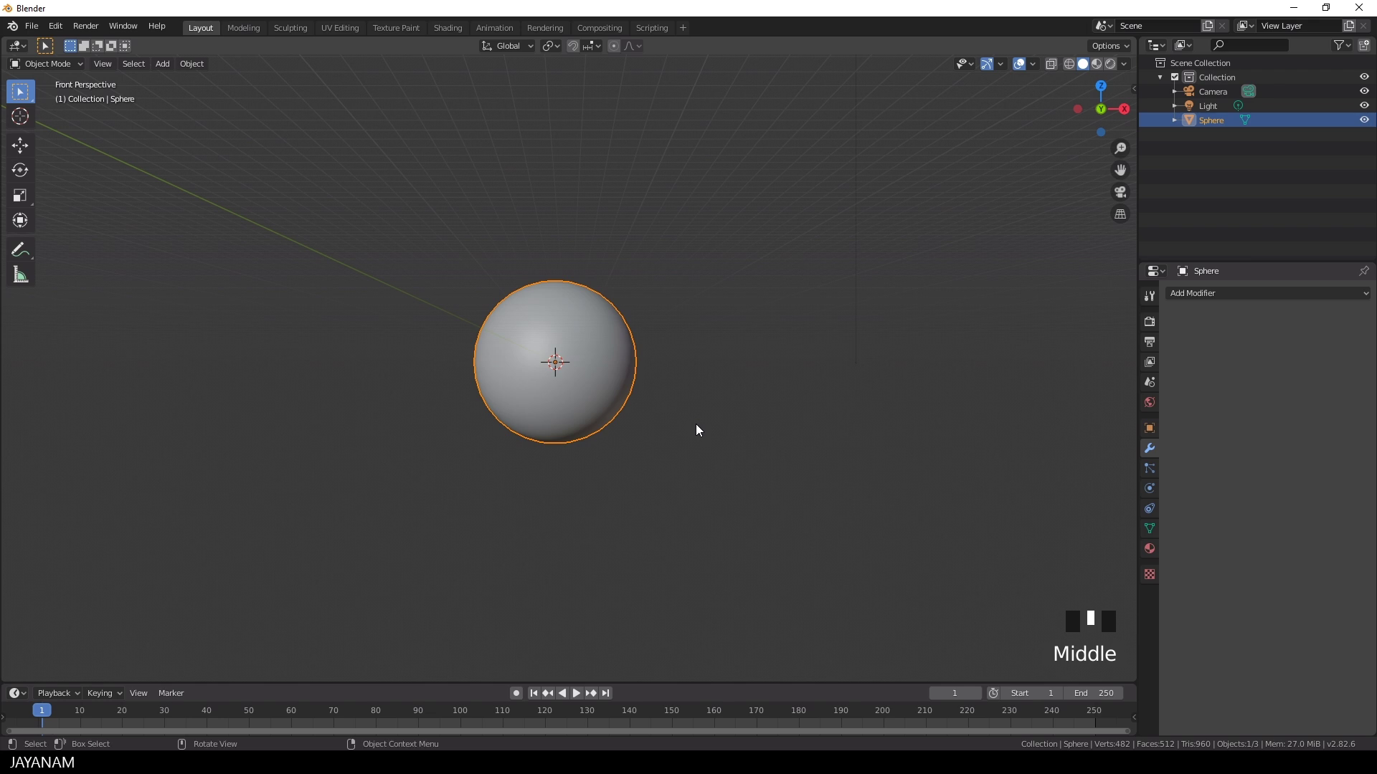
Step: Set a front orthographic X-ray view and enter Edit Mode in face select
key(KP_5)
scroll(694, 430, up, 1)
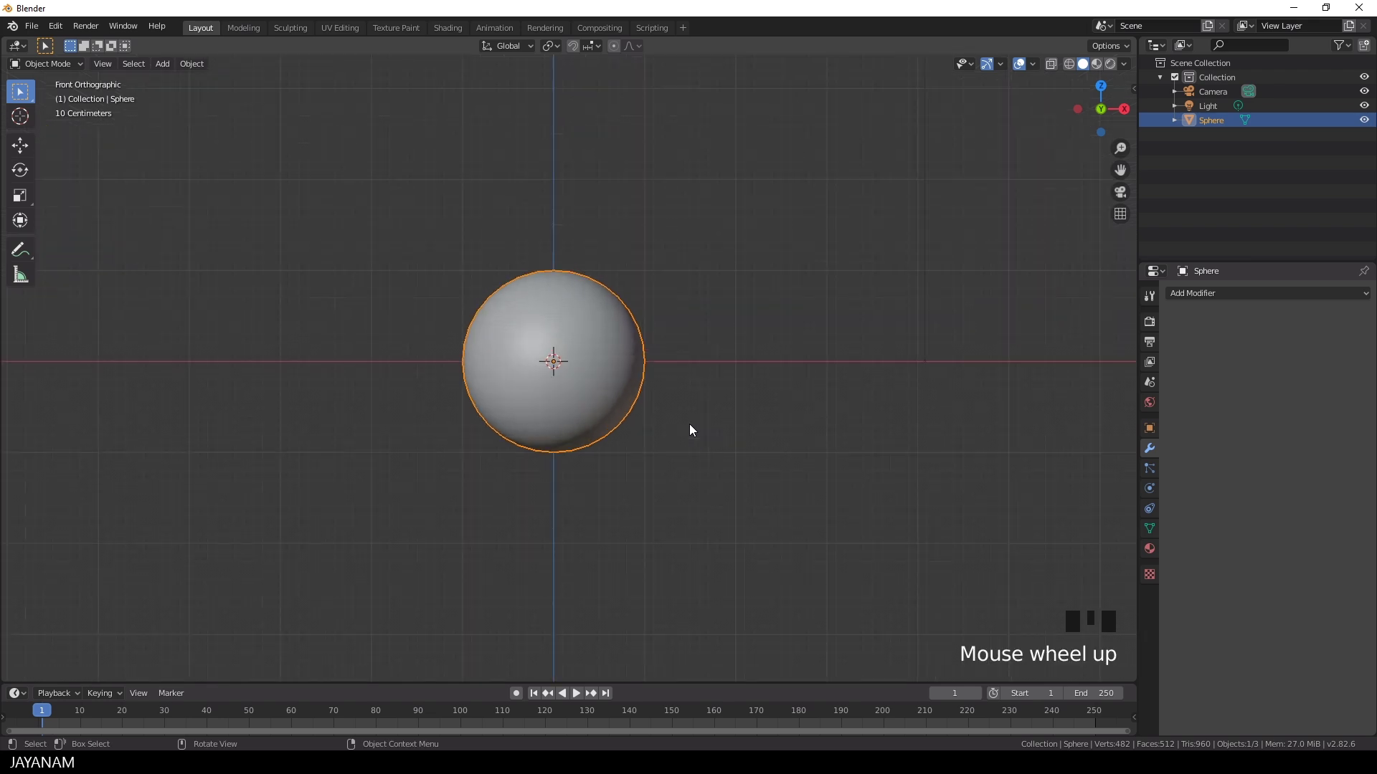
key(Tab)
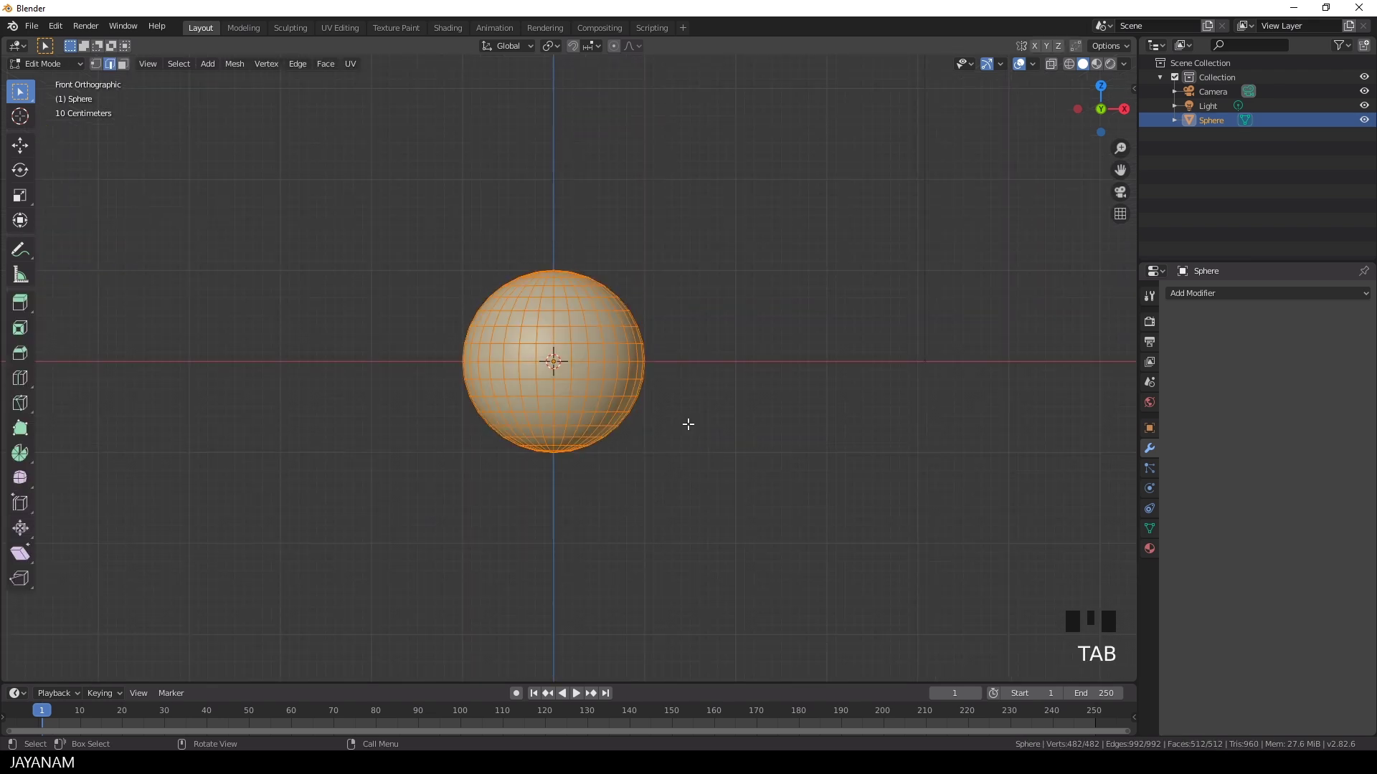
click(1050, 66)
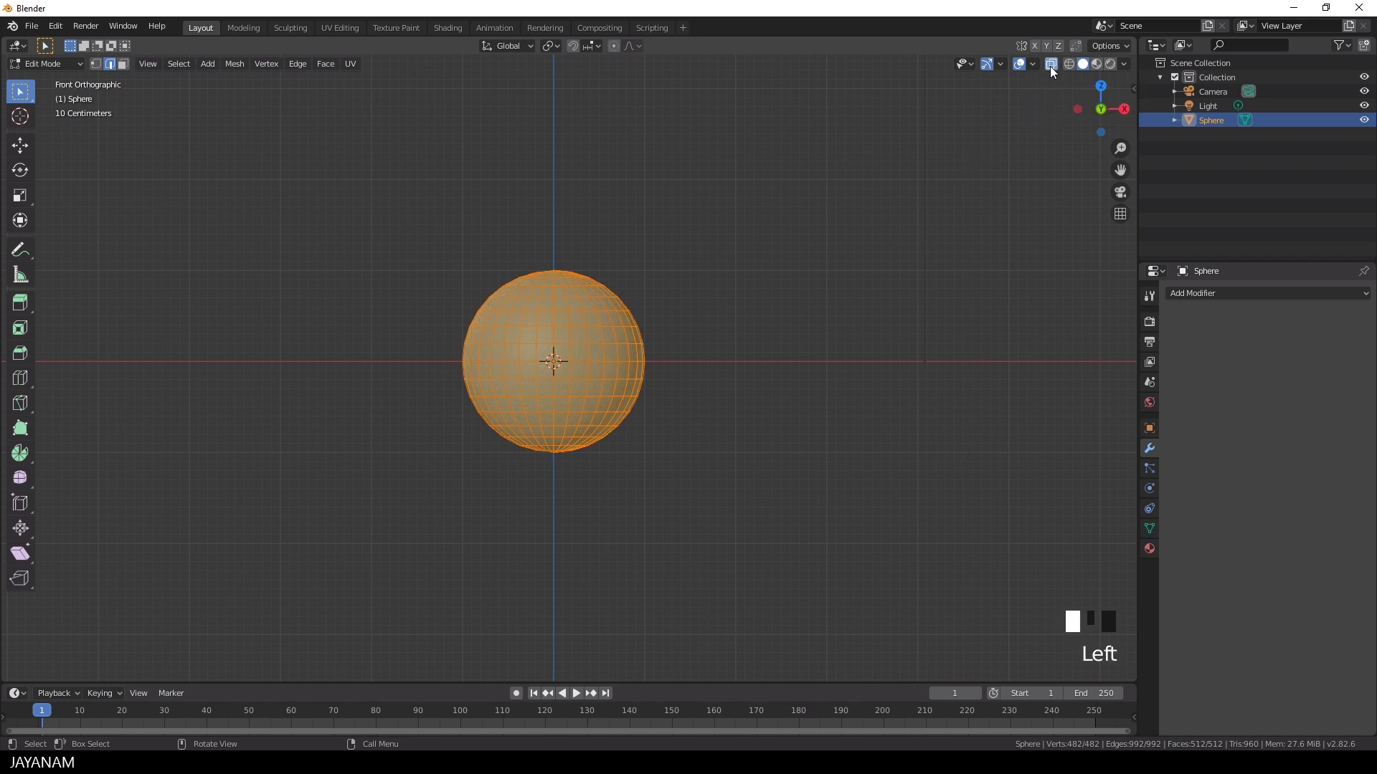
key(a)
key(a)
key(a)
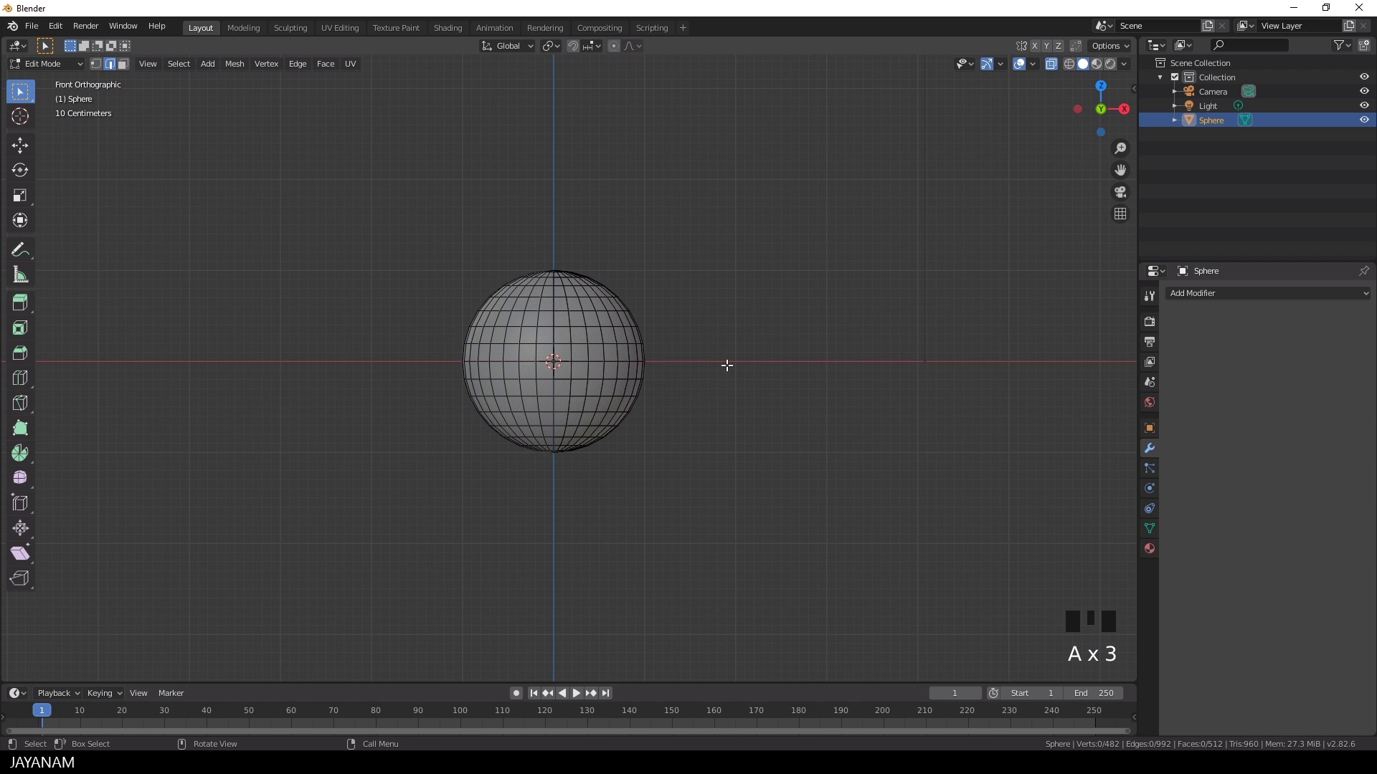
scroll(727, 366, up, 2)
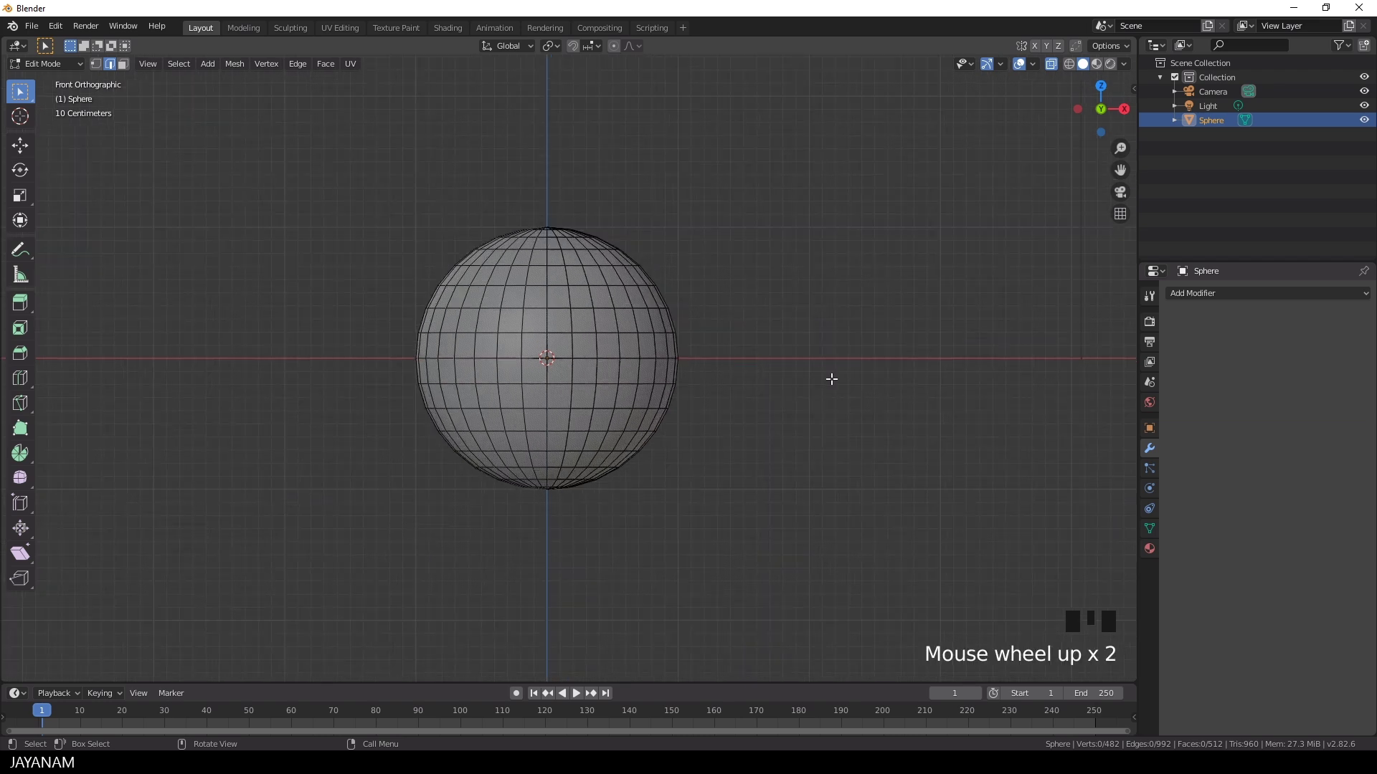
click(123, 64)
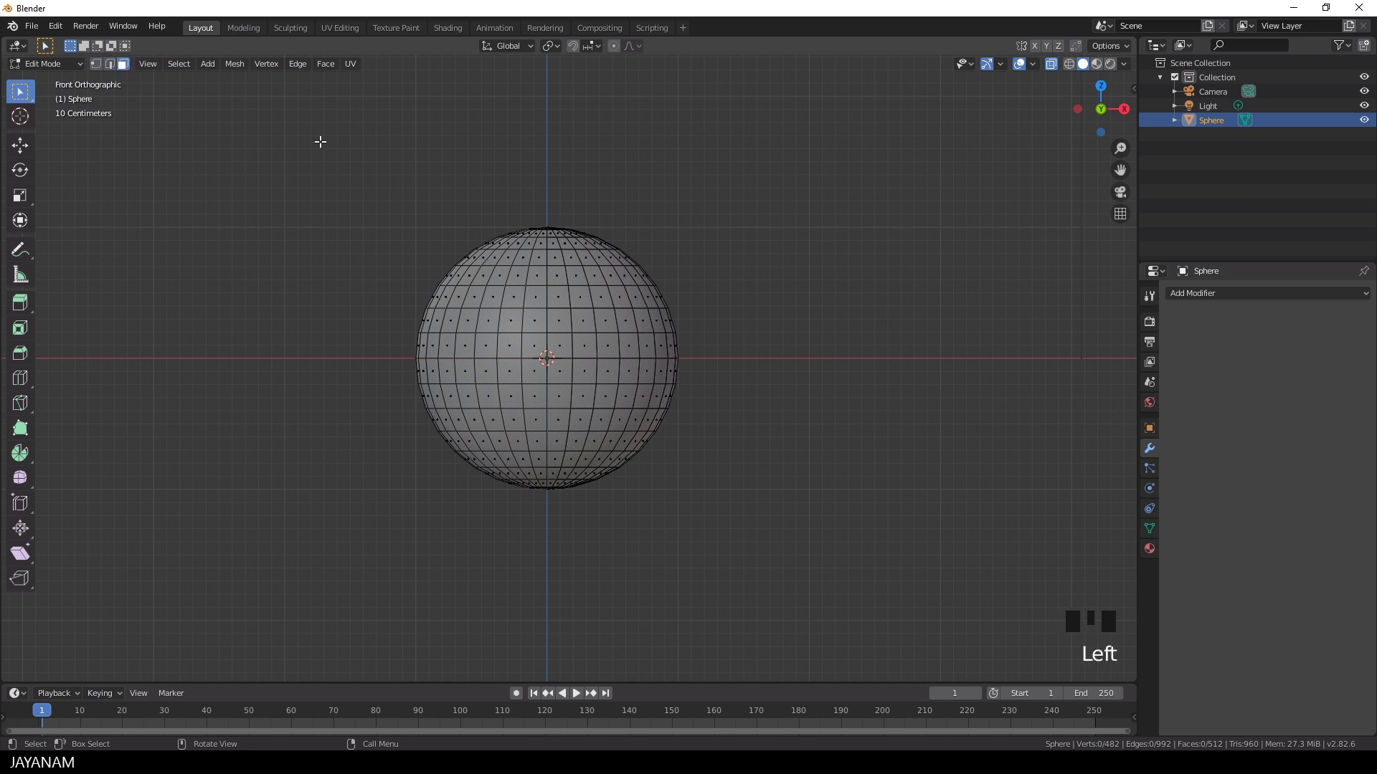
Step: Box-select and delete the faces of the sphere's upper half
key(b)
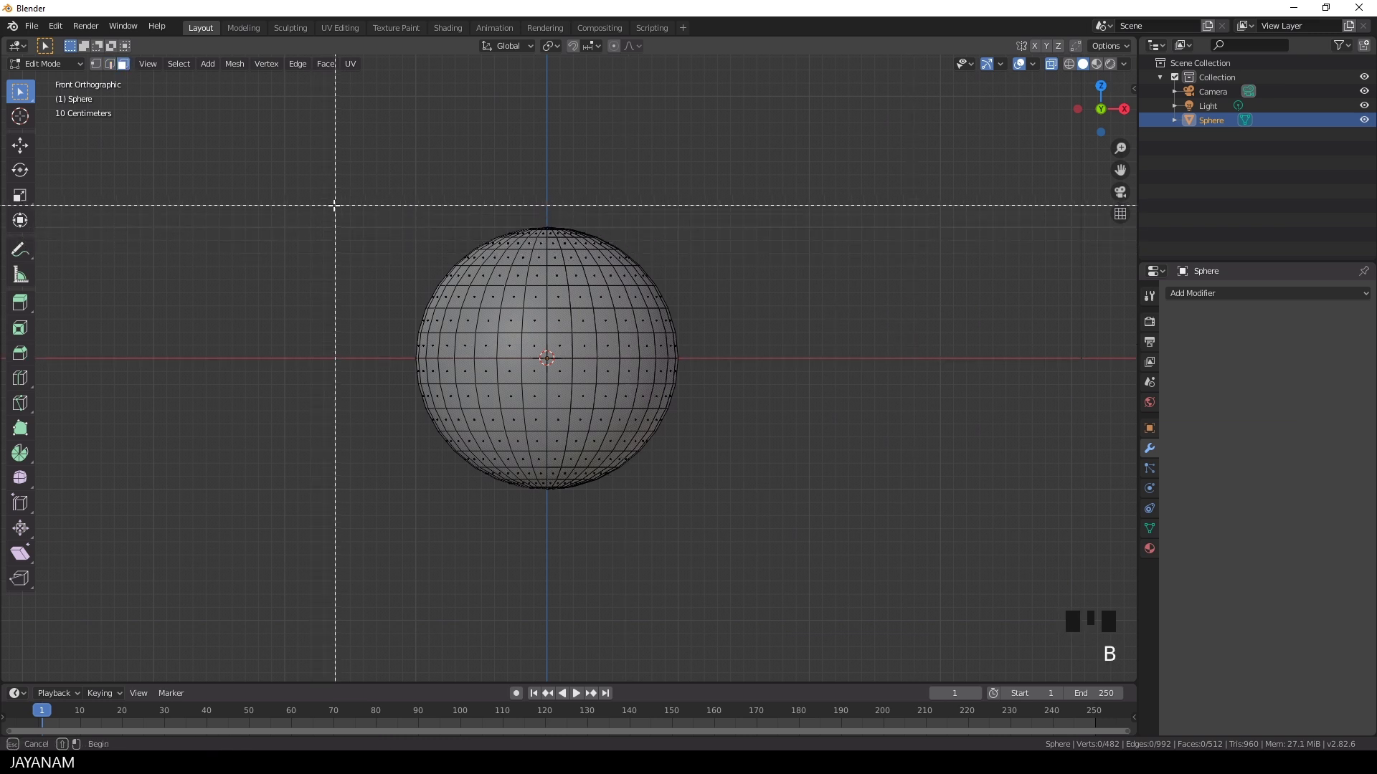
drag(359, 187, 711, 352)
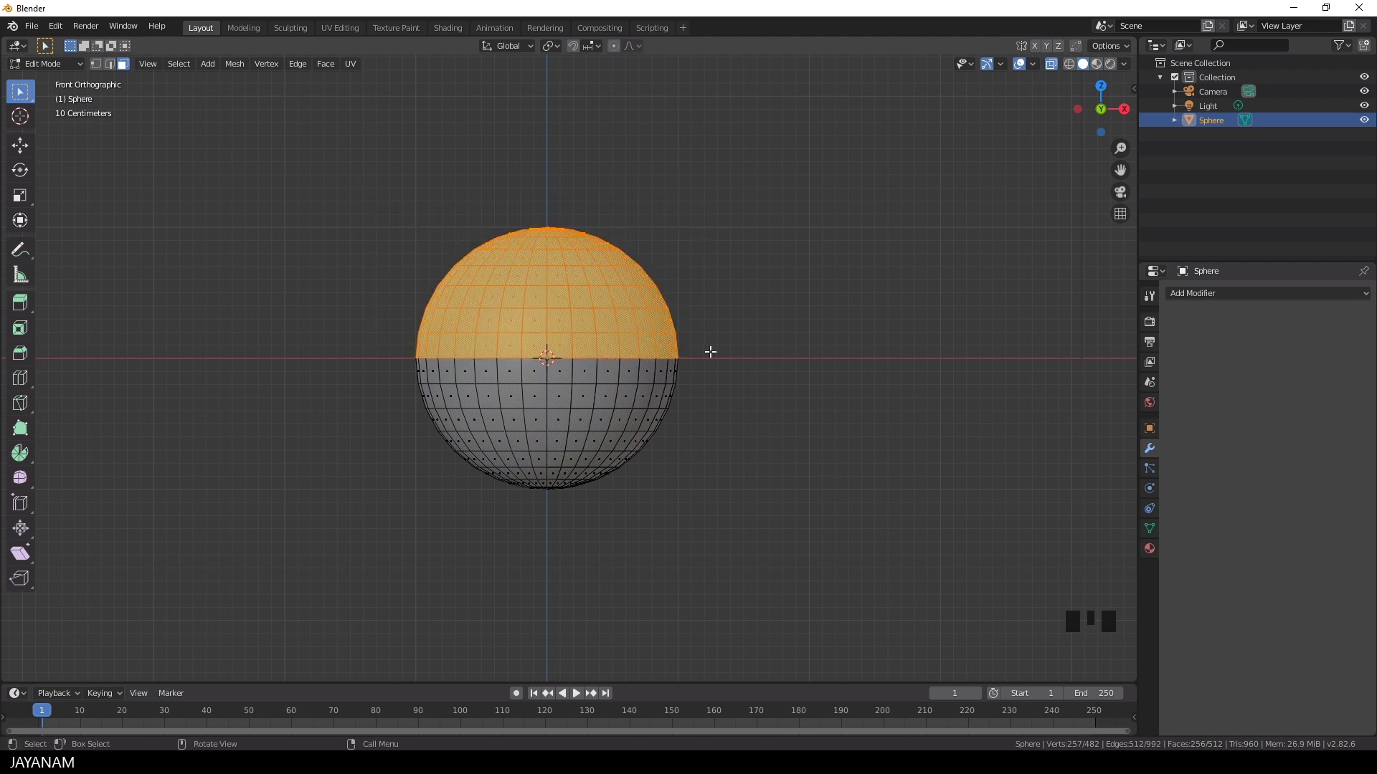
key(Delete)
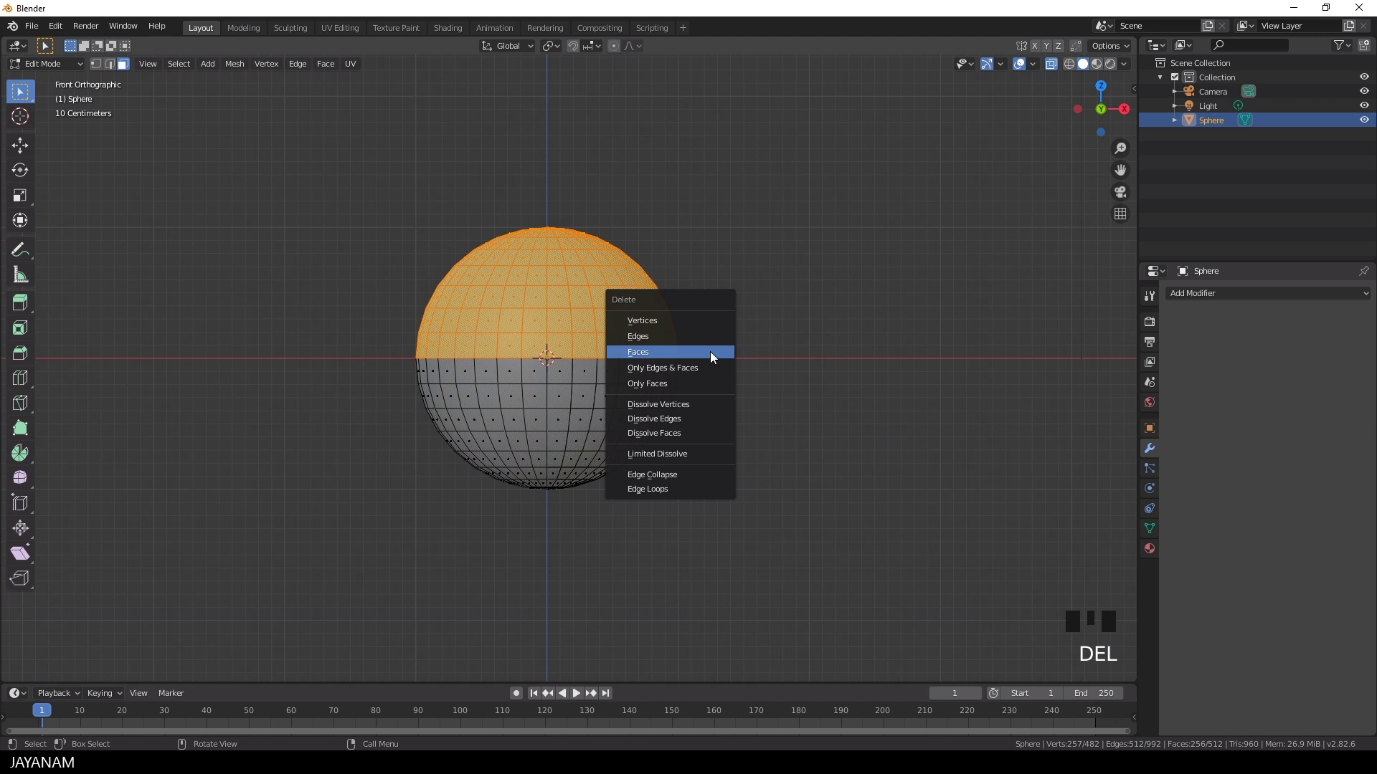
click(710, 351)
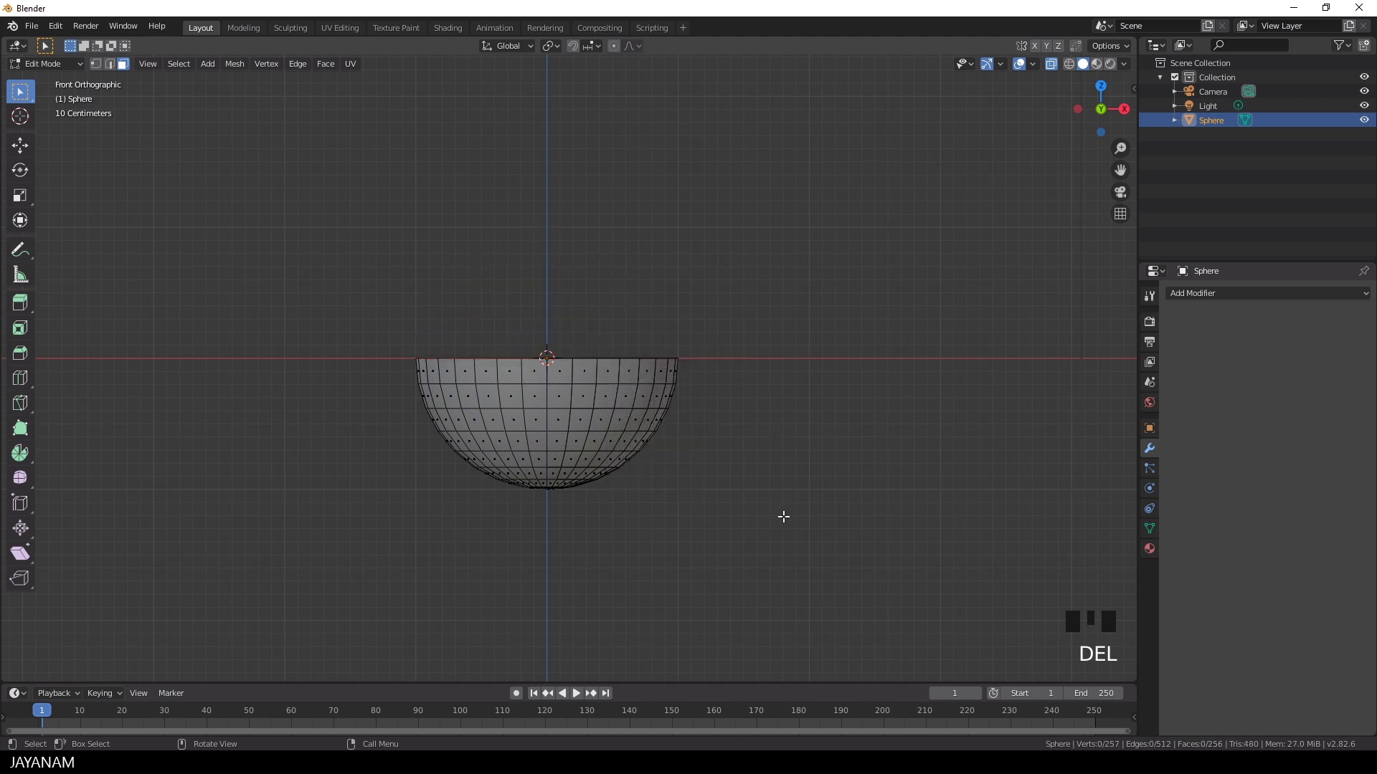
Step: Box-select the small cap of faces at the sphere's bottom for deletion
key(b)
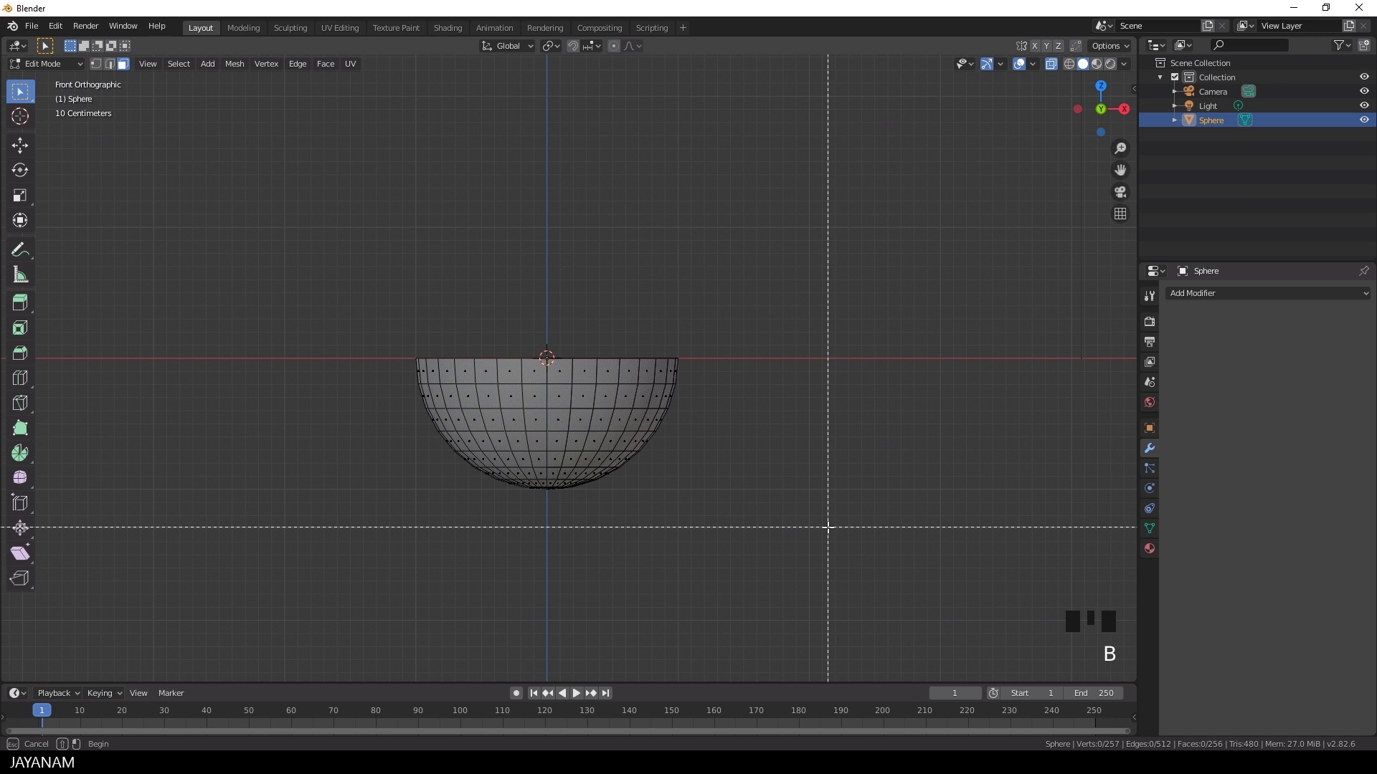
drag(826, 525, 391, 483)
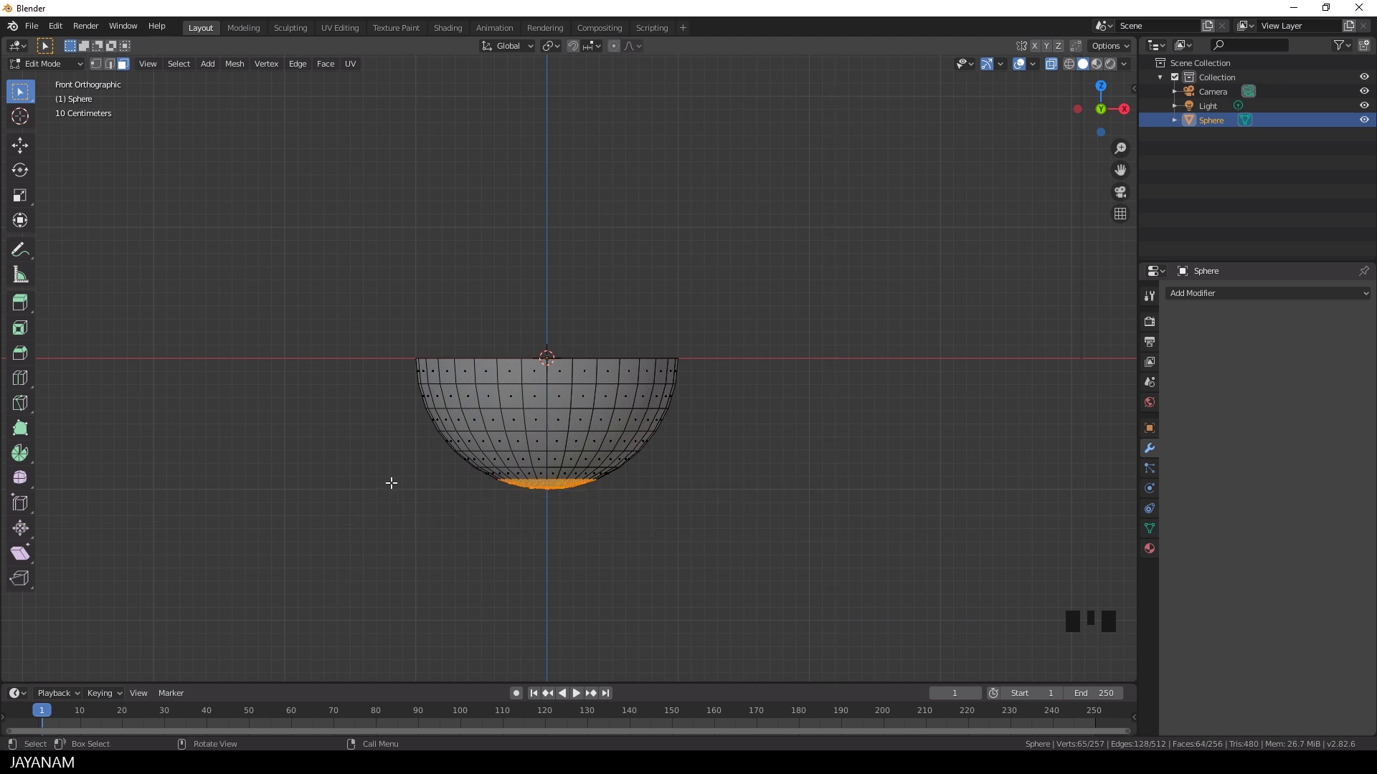
key(Delete)
Step: Delete the bottom cap and stretch the bowl about 2.1 times along Z
click(706, 505)
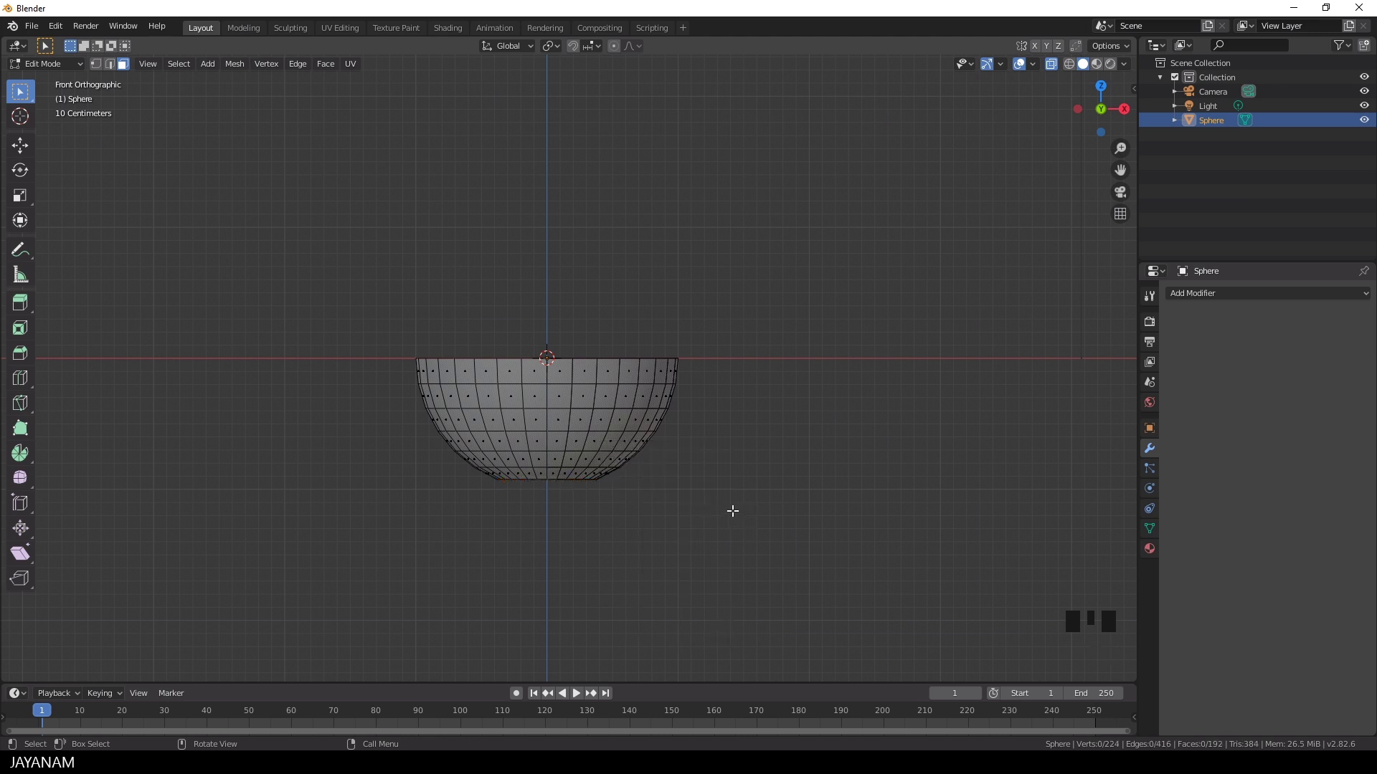
key(a)
key(s)
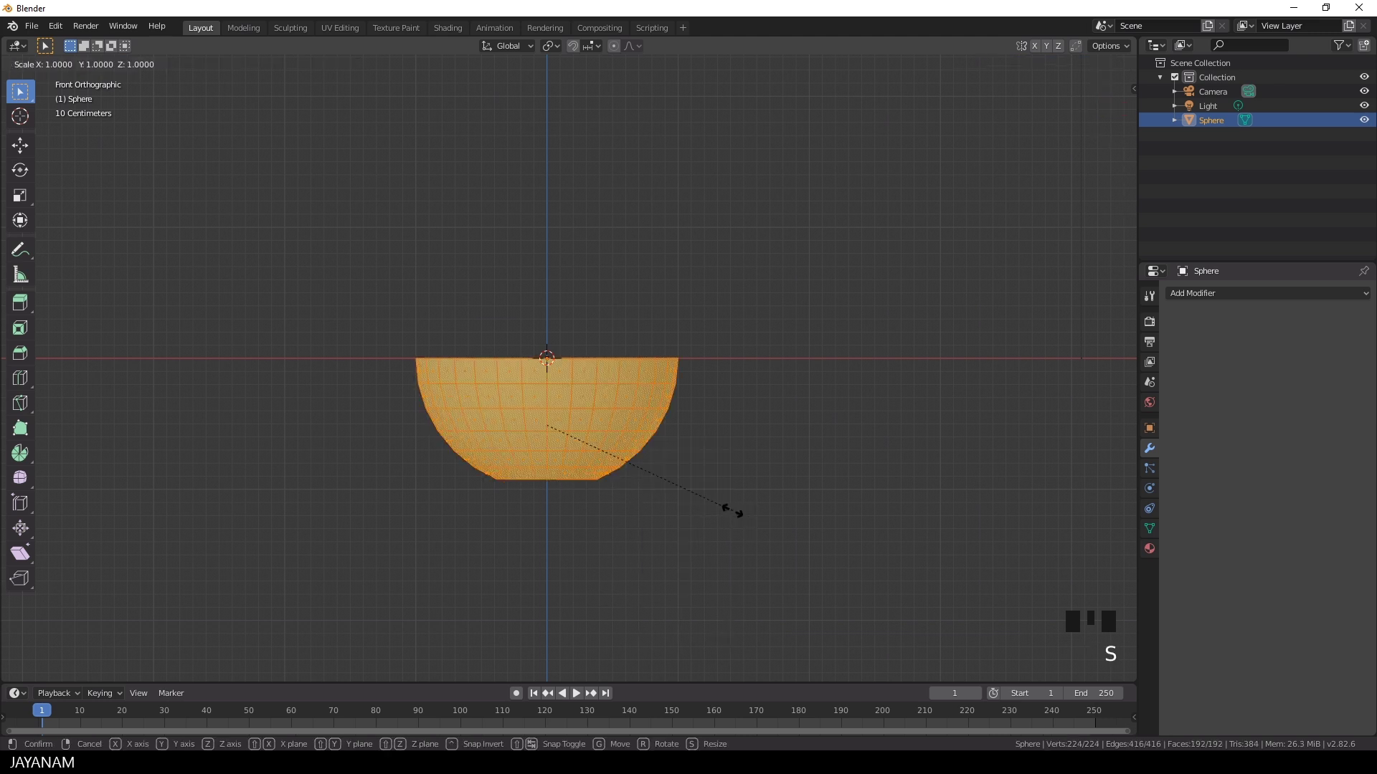
key(z)
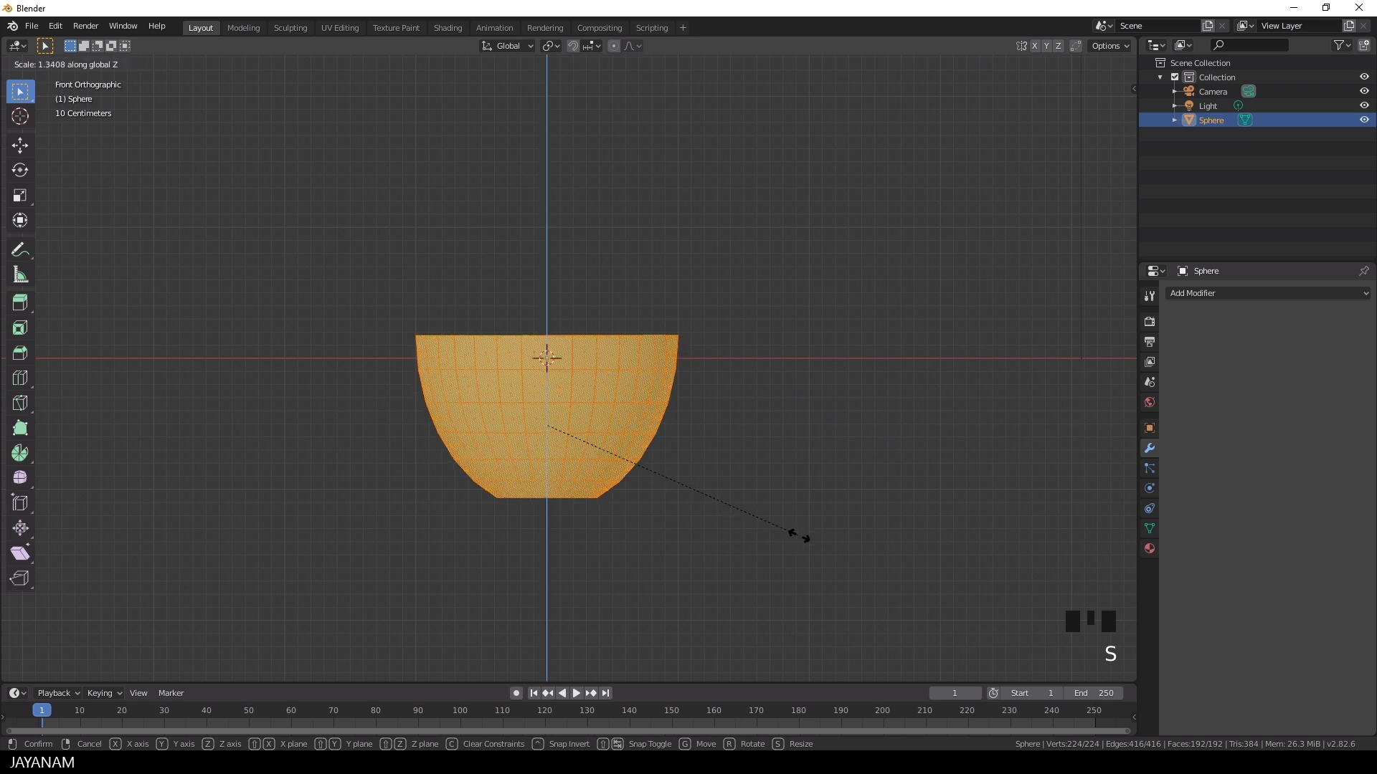
click(944, 588)
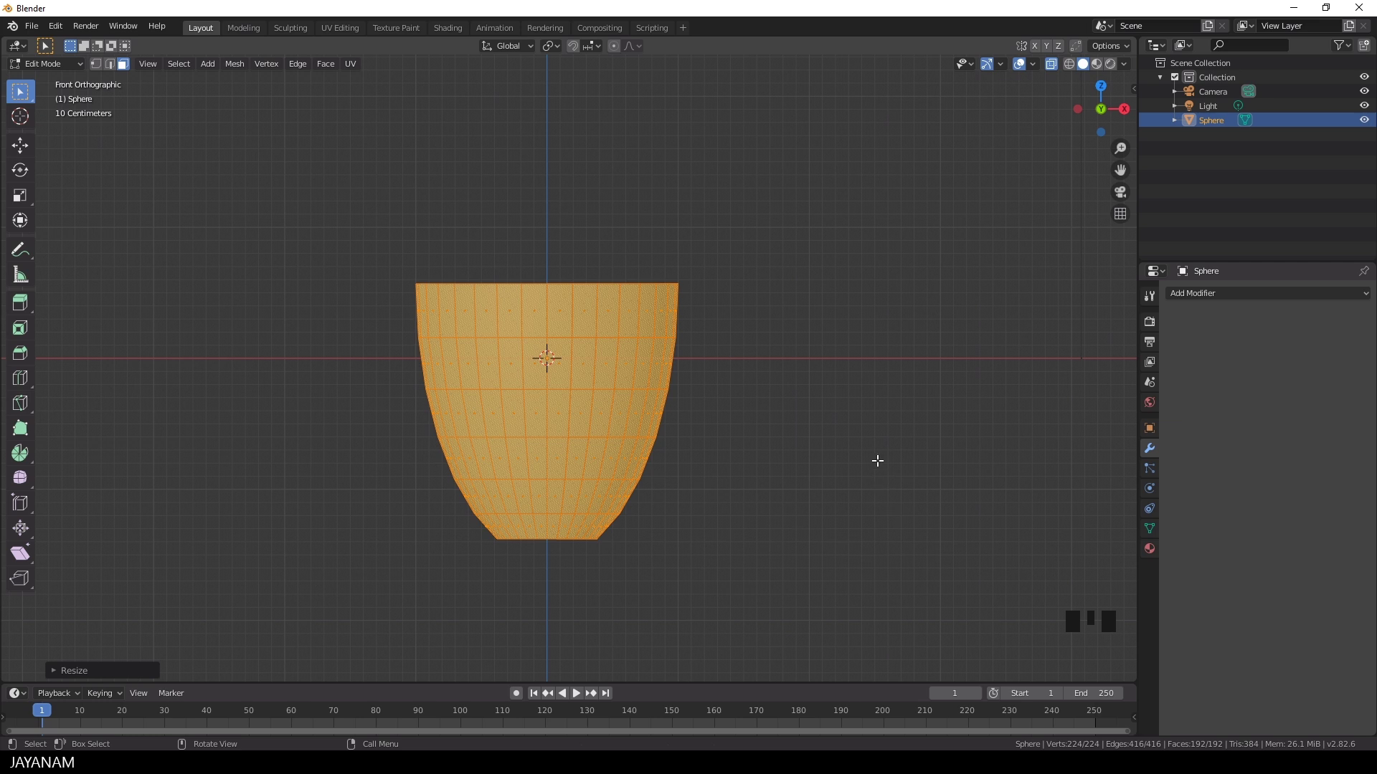
Step: Turn X-ray off and deselect to view the tall open cup
middle_drag(805, 476, 813, 402)
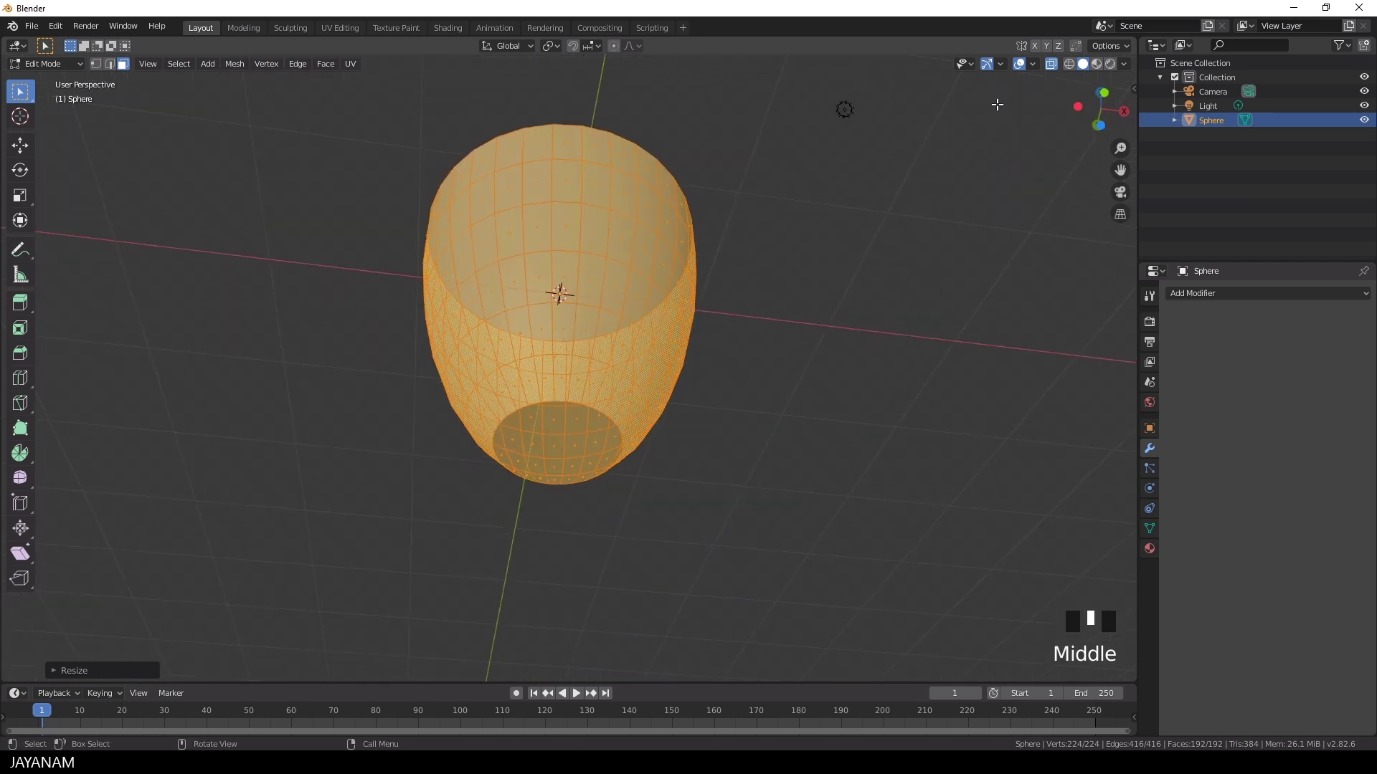
click(1050, 64)
click(649, 514)
scroll(649, 509, up, 2)
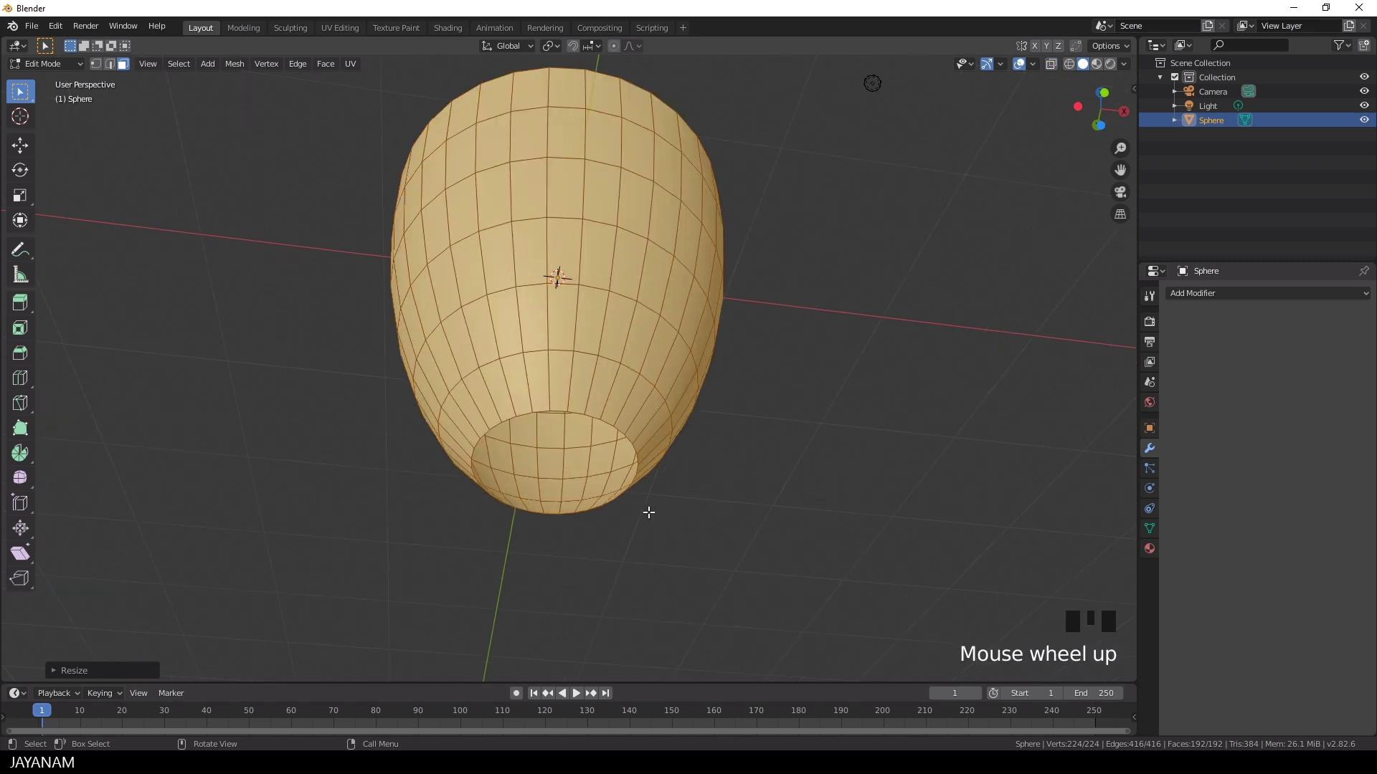
Step: Extrude the bottom rim loop and scale it to 0 to close the hole
click(109, 64)
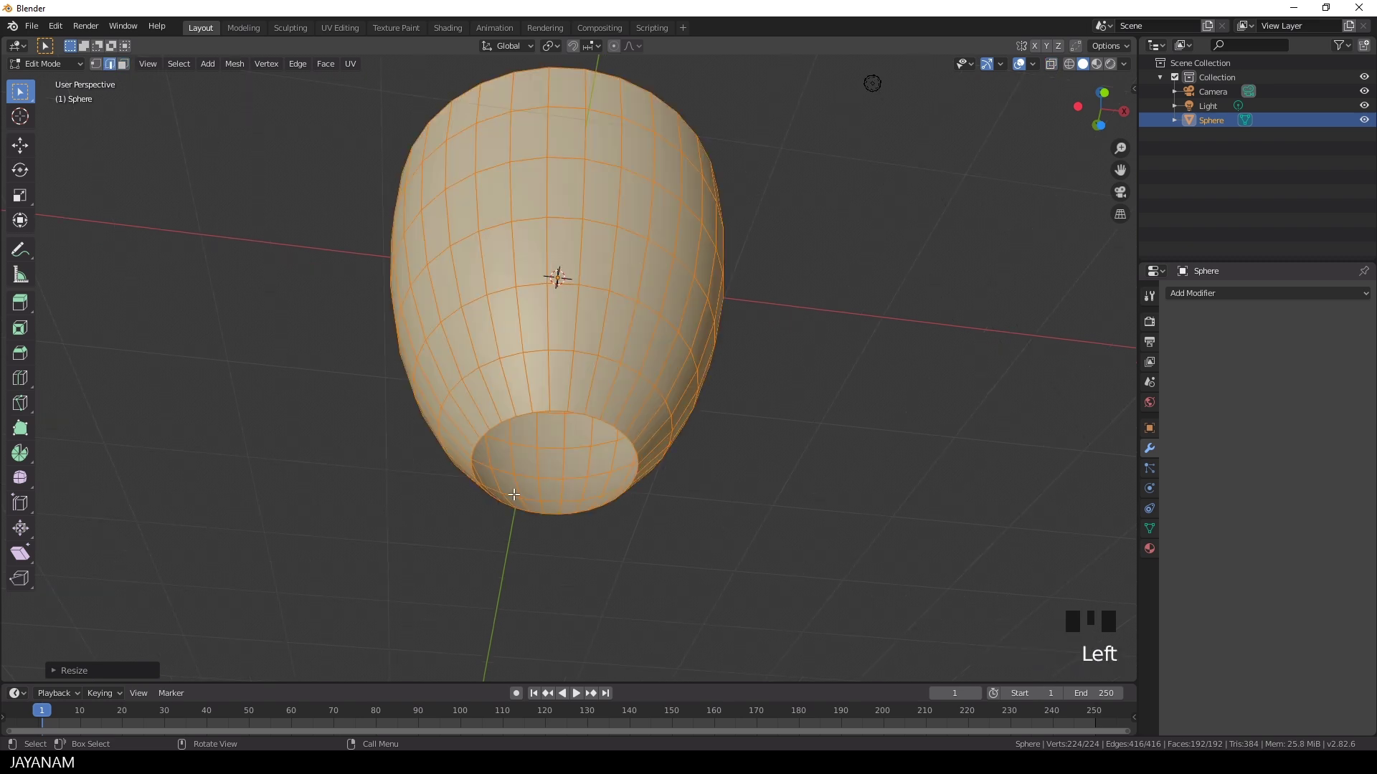
scroll(558, 439, up, 1)
triple_click(550, 423)
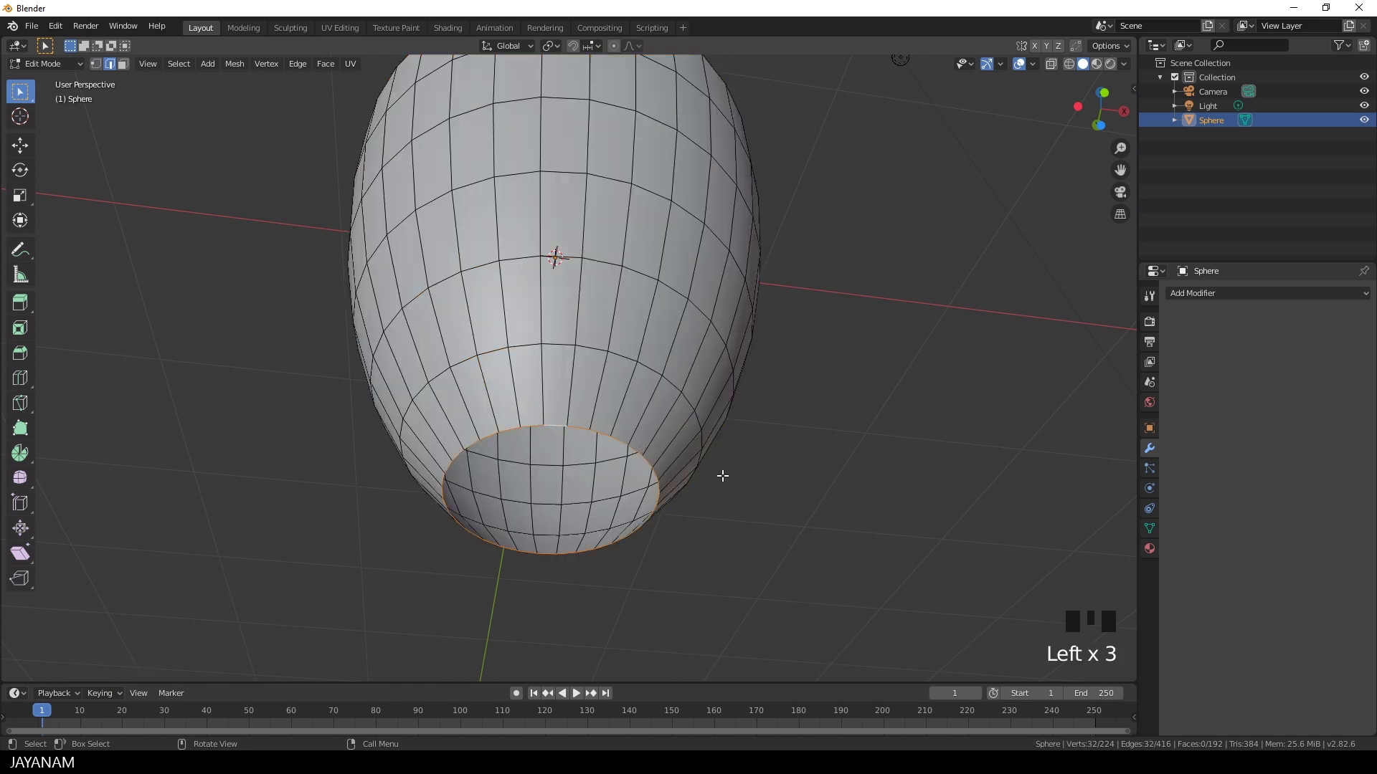
key(e)
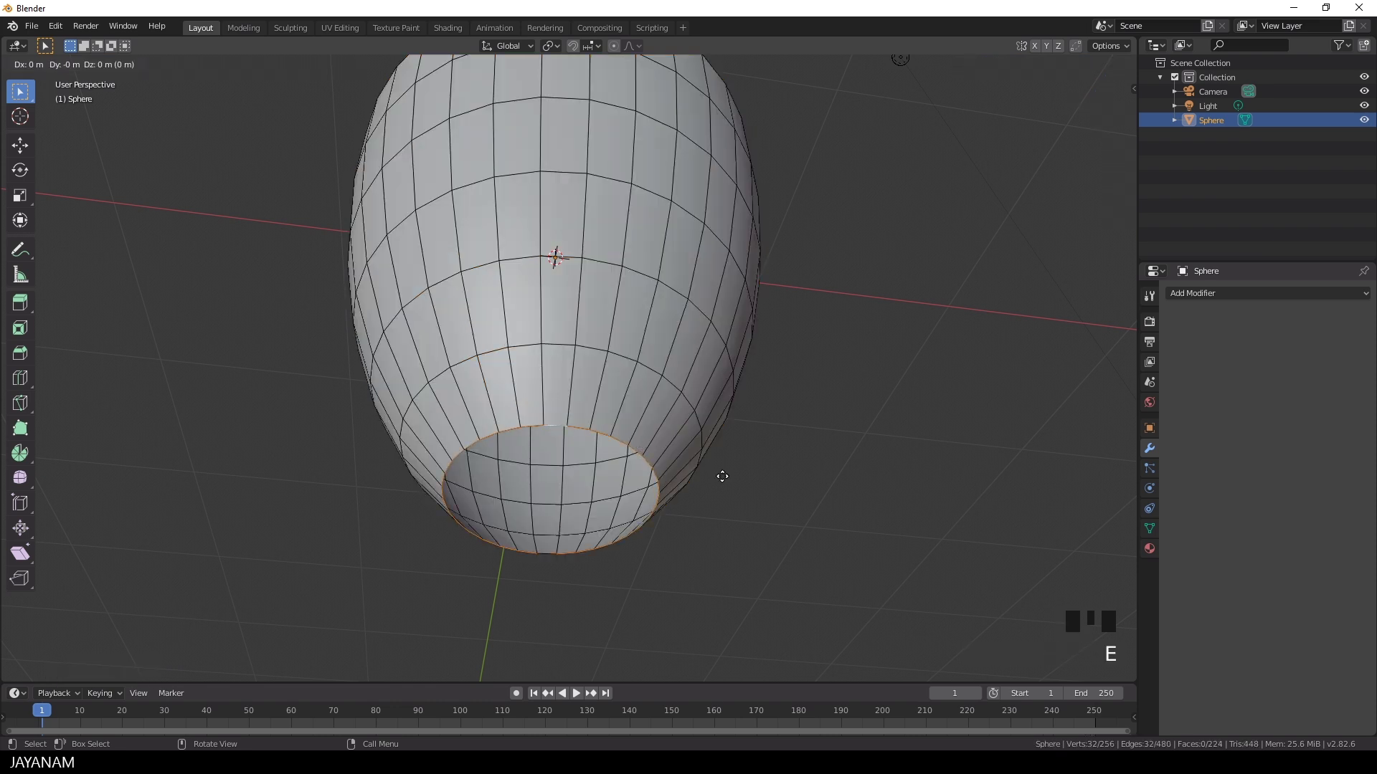
click(722, 476)
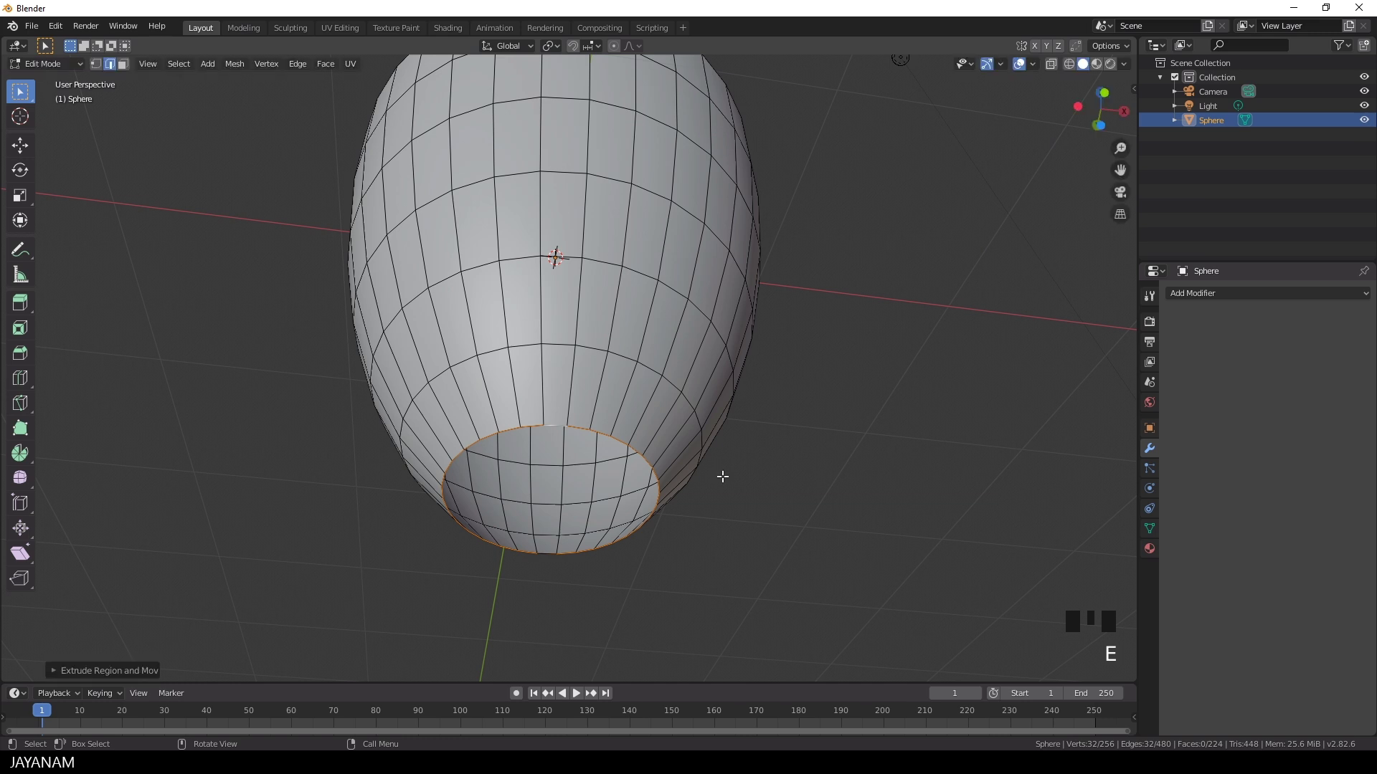
key(s)
text(0)
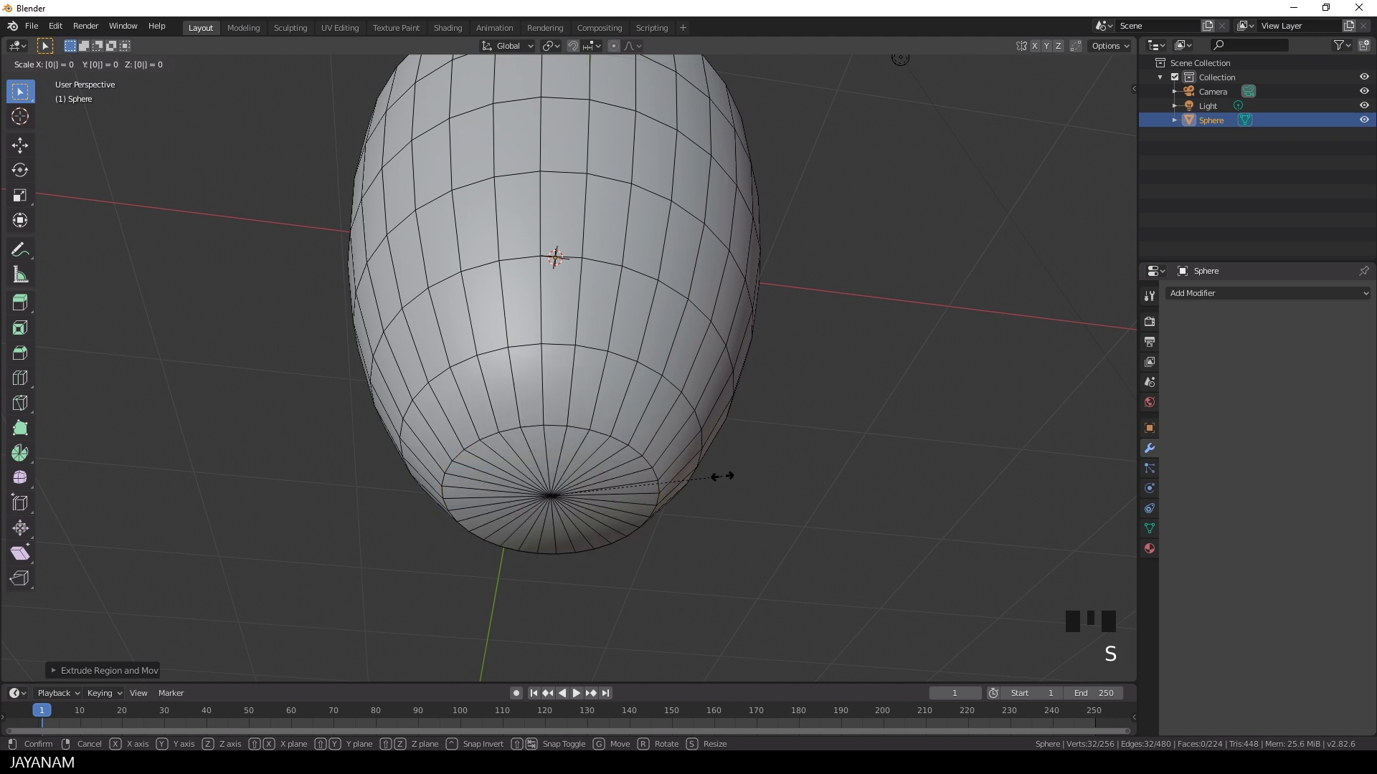
click(722, 476)
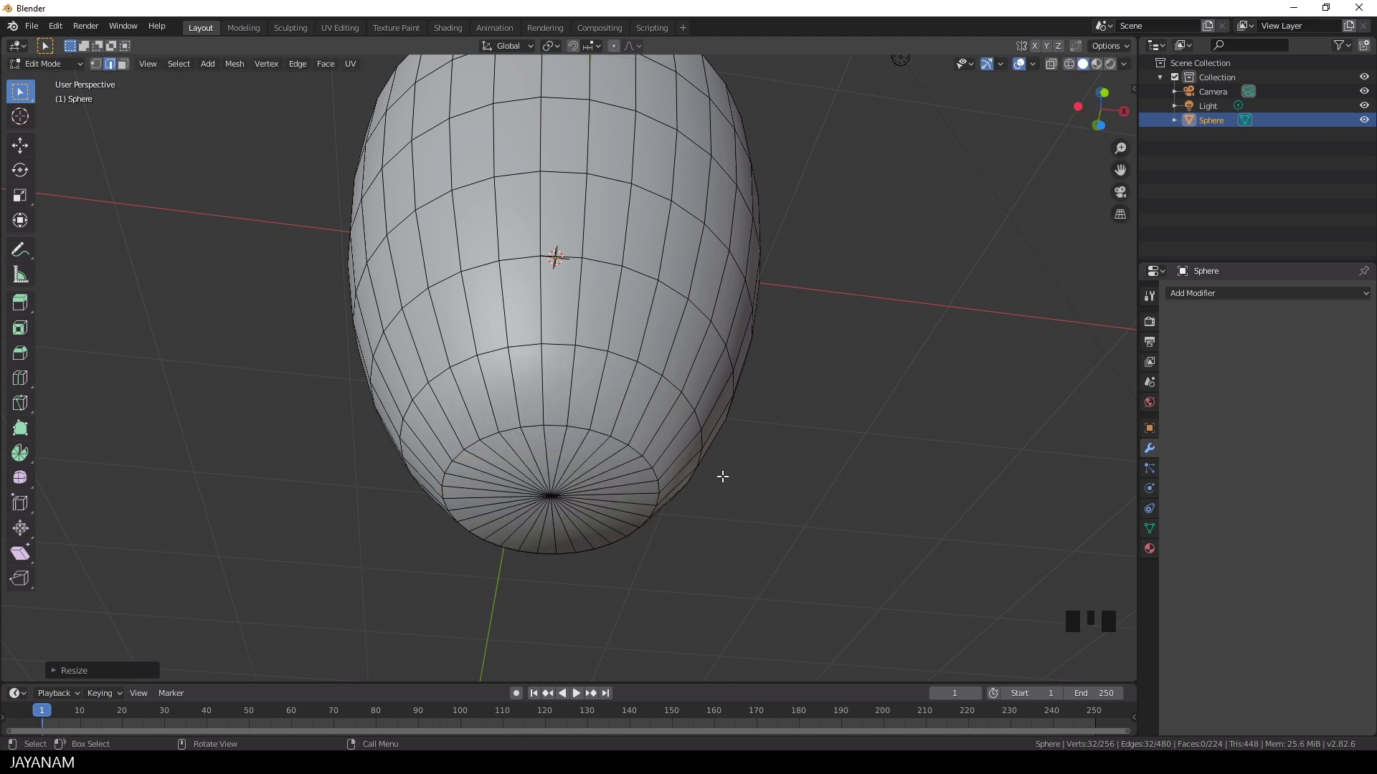
Step: Merge by Distance on the whole mesh, removing 31 duplicate vertices
key(a)
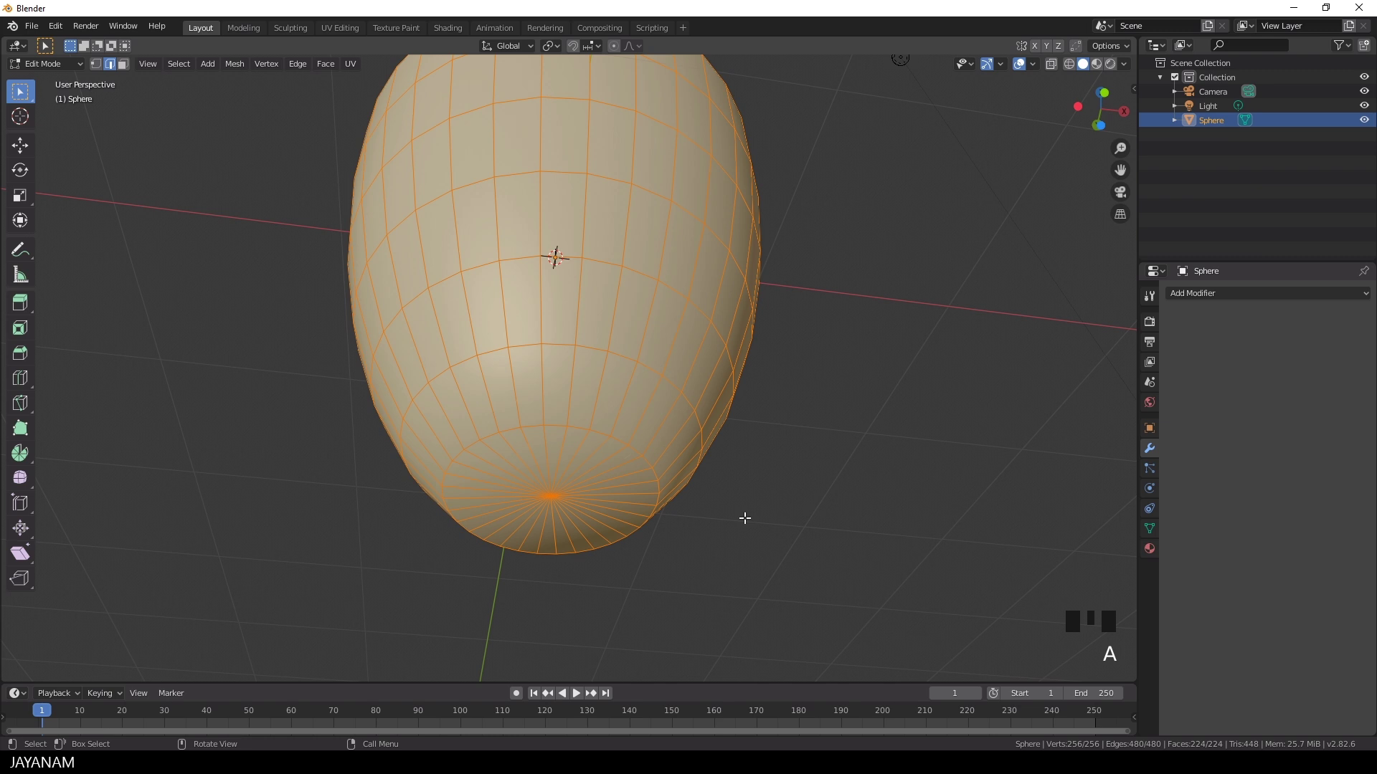
key(F3)
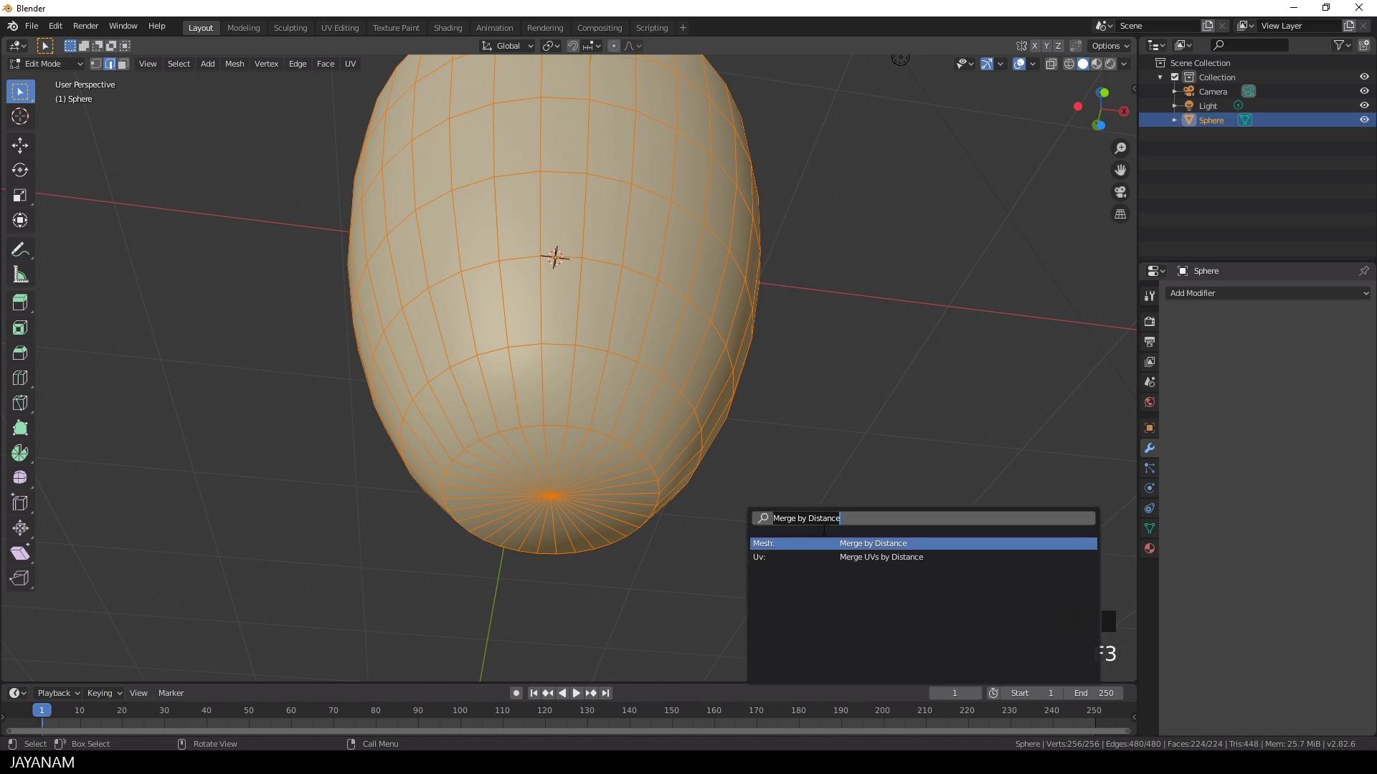
click(892, 543)
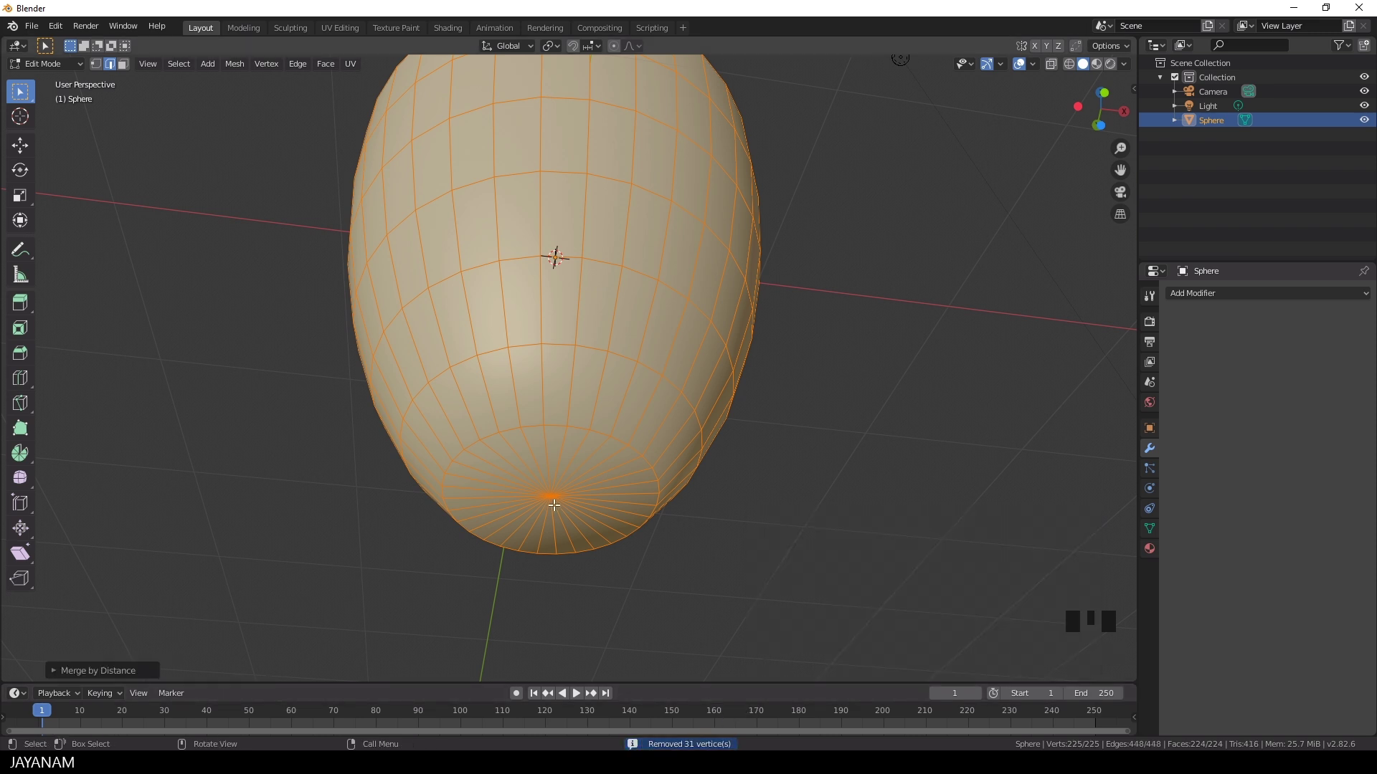
scroll(660, 445, down, 4)
middle_drag(708, 340, 669, 485)
scroll(748, 508, up, 2)
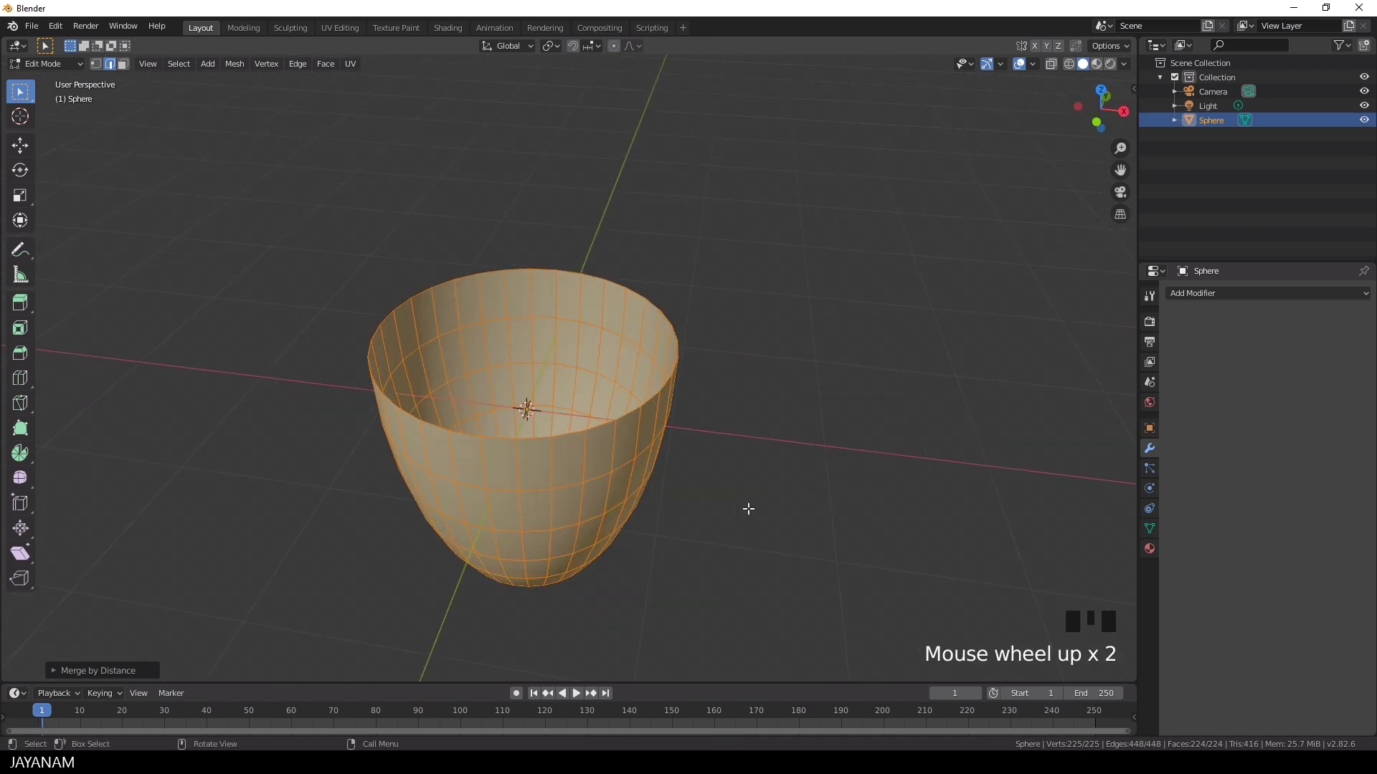
Step: In Object Mode, add a Solidify modifier with Even Thickness and 0.11 m walls
key(Tab)
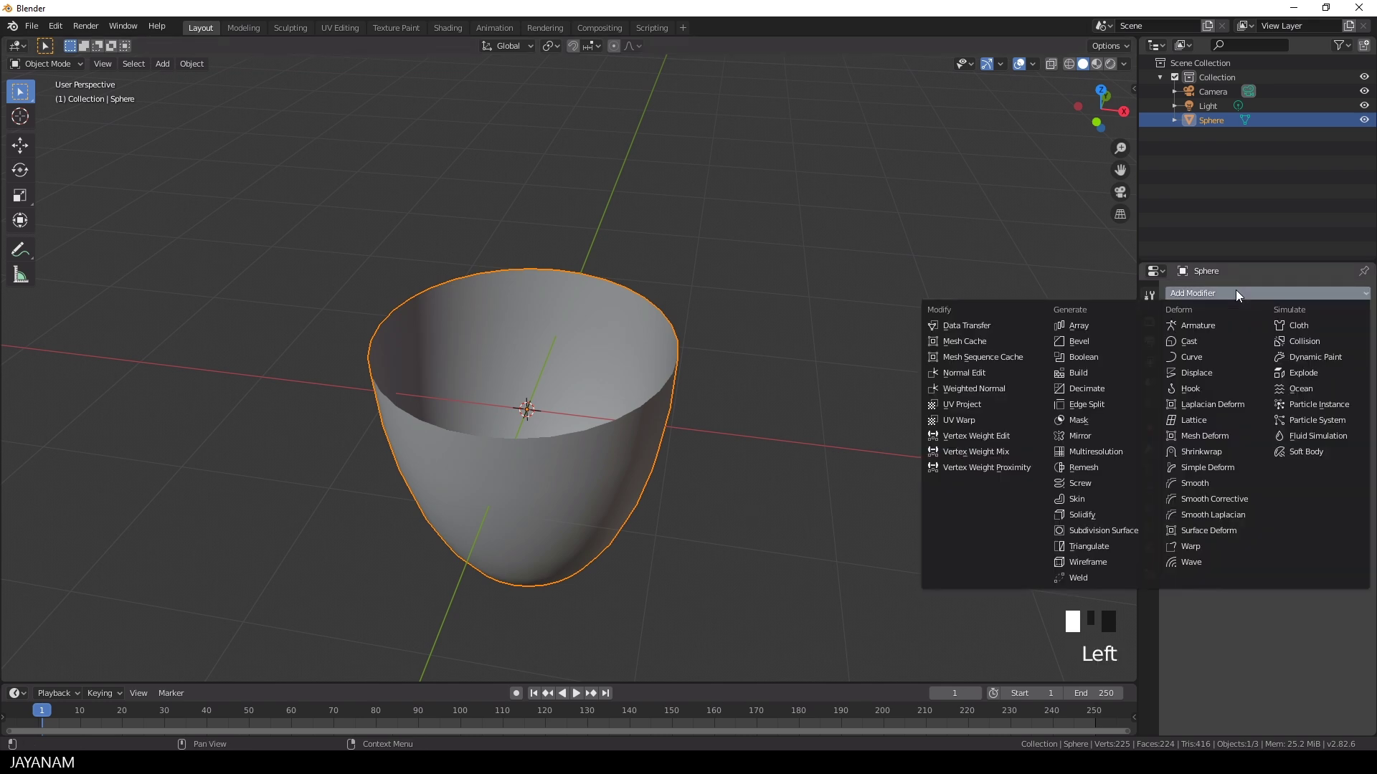
click(1102, 516)
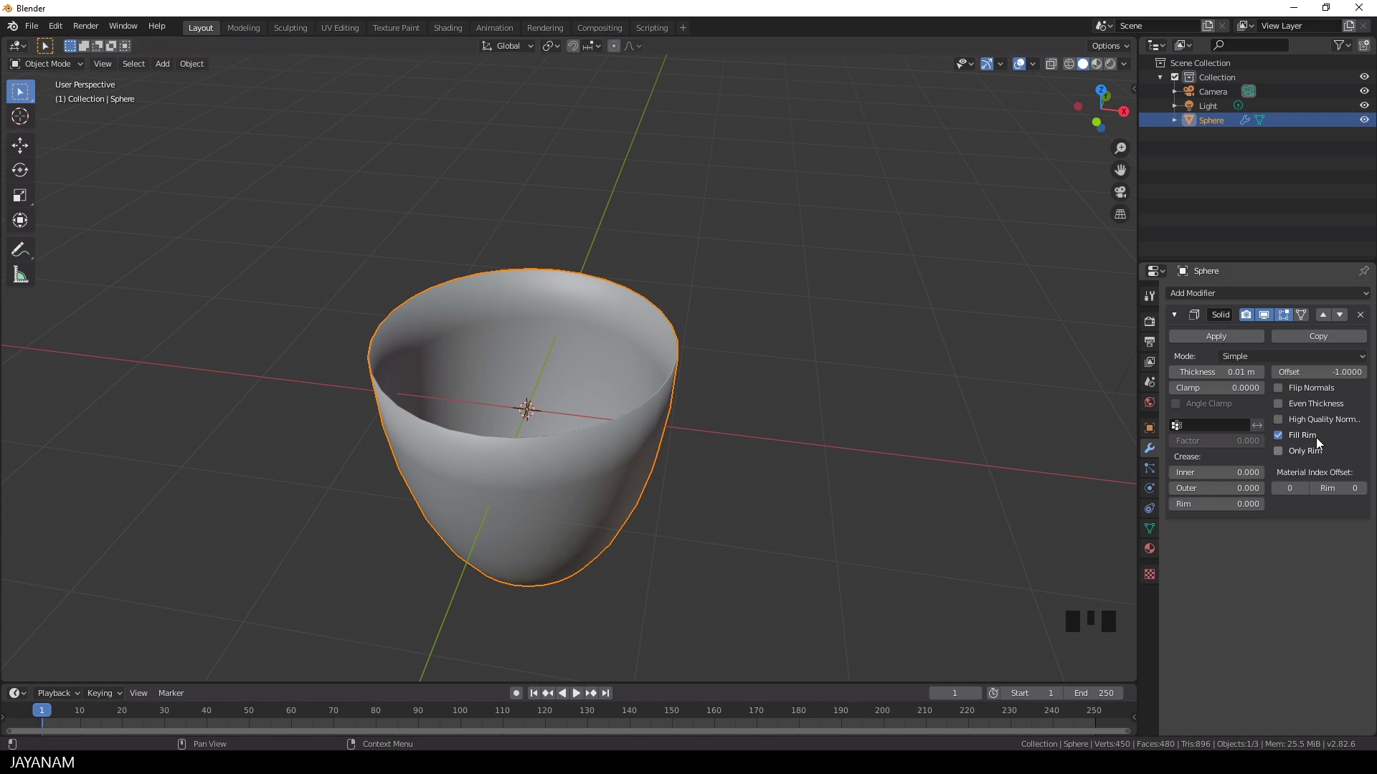
click(1278, 404)
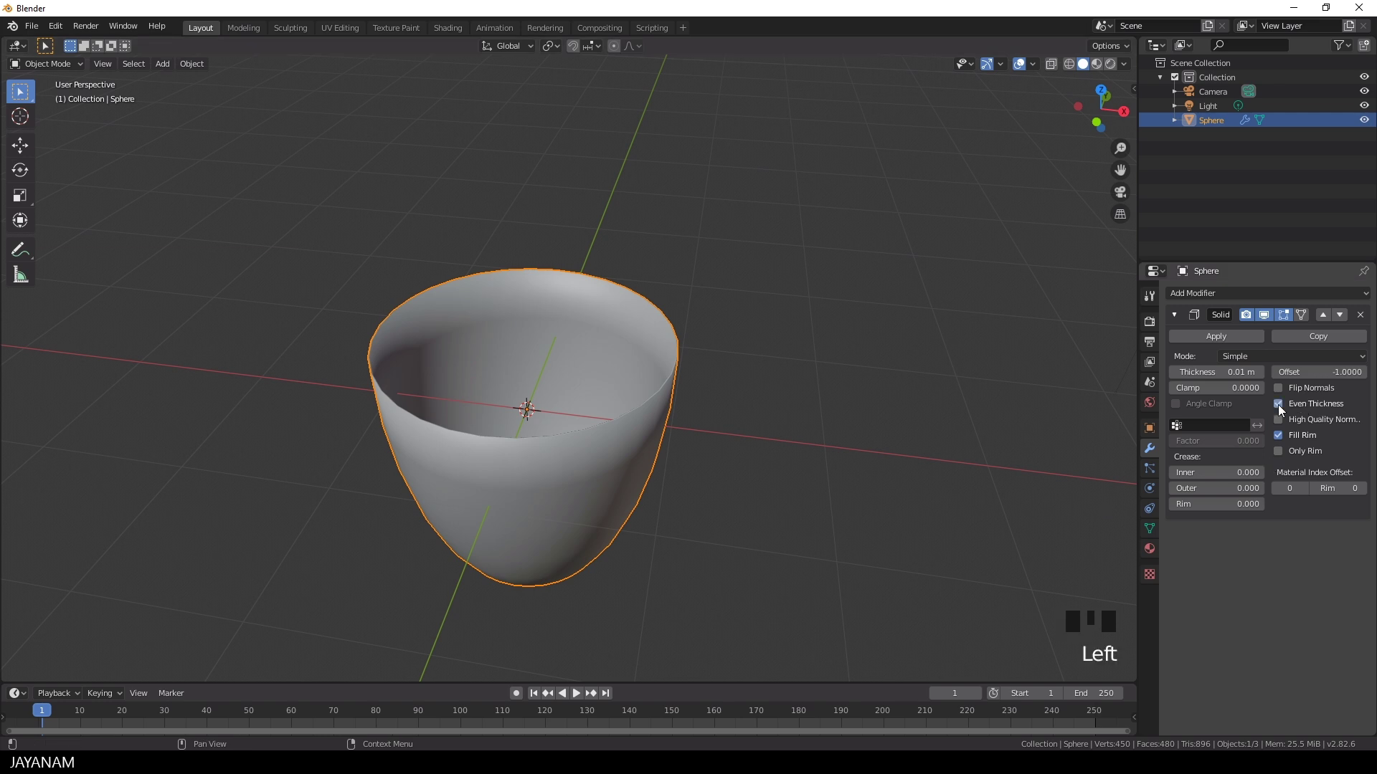
click(1213, 373)
drag(1213, 373, 1242, 373)
middle_drag(935, 446, 867, 454)
scroll(865, 456, up, 2)
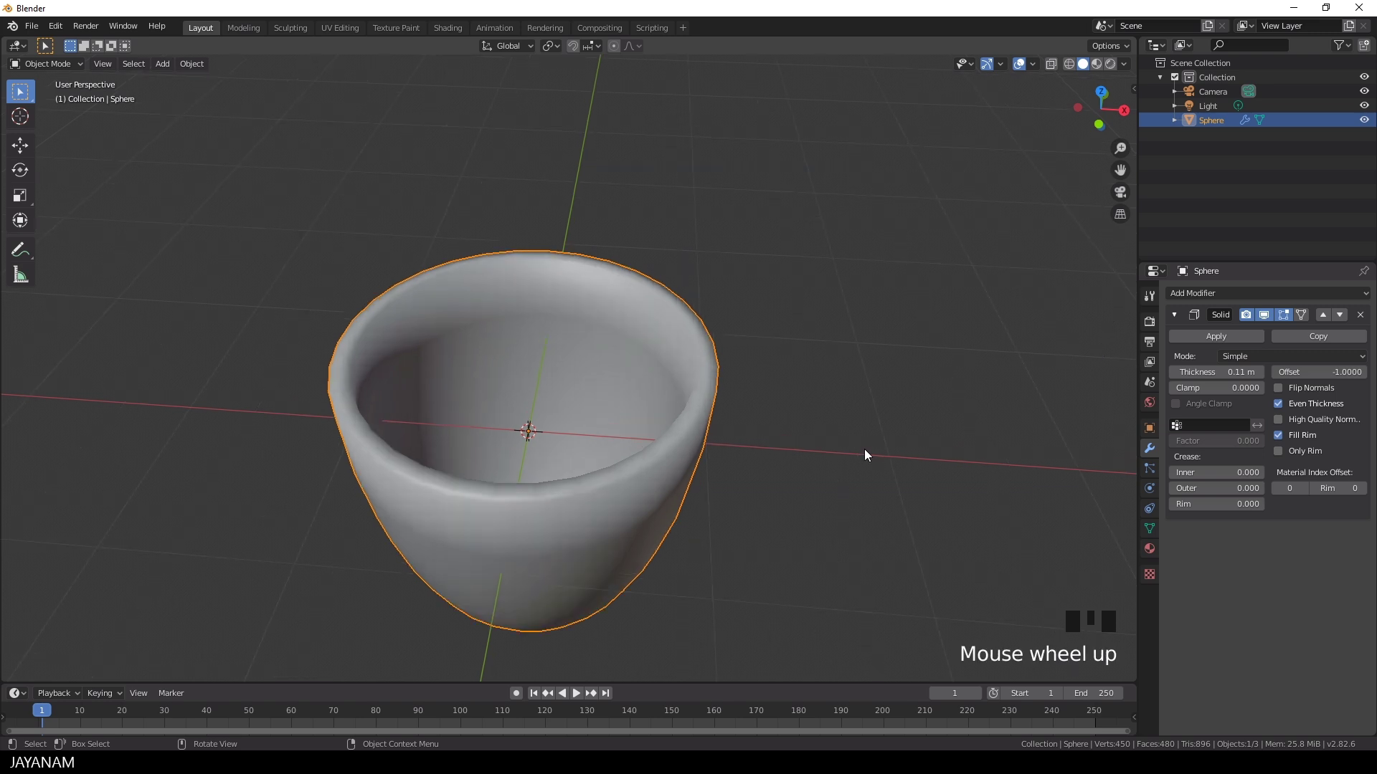
Step: Apply the Solidify, then in Edit Mode select the outer and inner rim loops
click(1228, 334)
key(Tab)
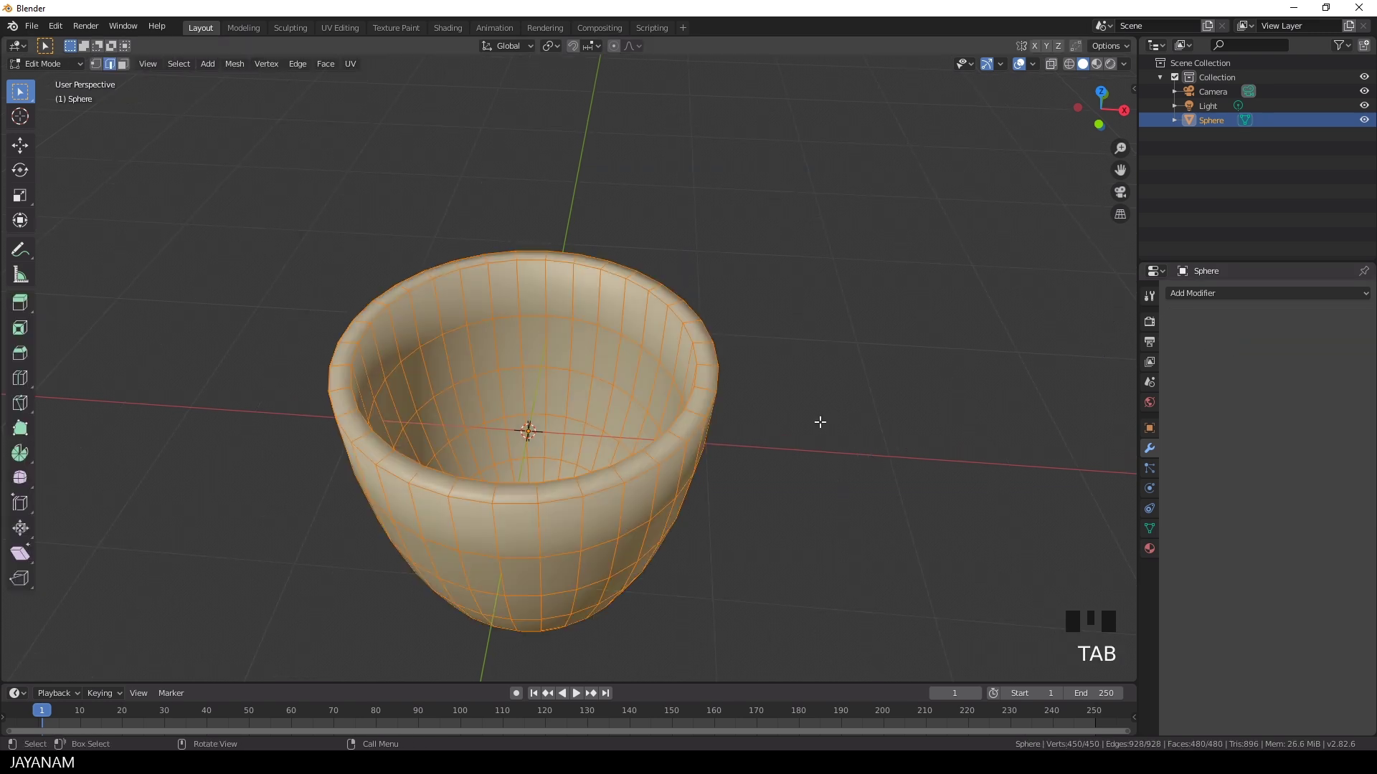
middle_drag(818, 421, 818, 402)
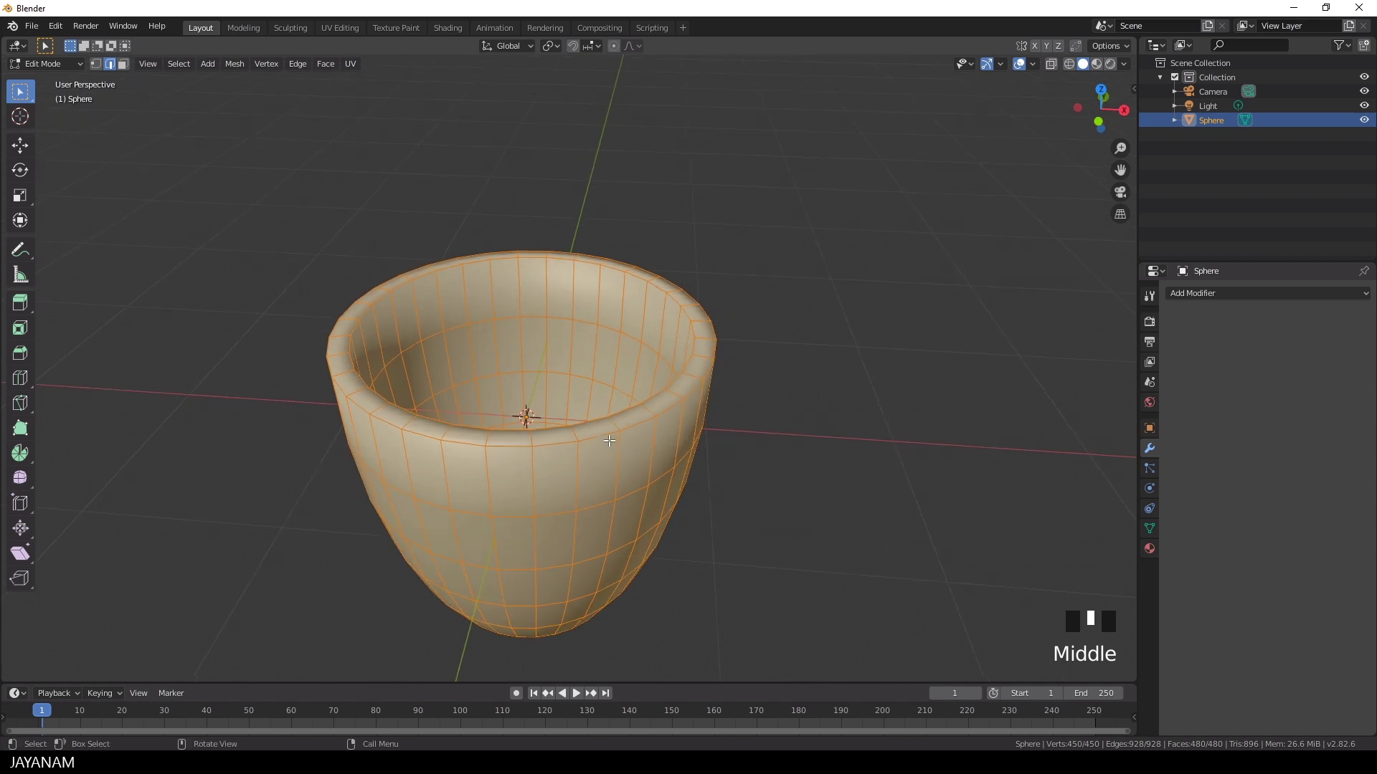
alt+click(561, 442)
mouse_move(562, 432)
middle_down()
mouse_move(524, 528)
mouse_move(552, 517)
mouse_move(574, 438)
middle_up()
alt+shift+click(515, 521)
scroll(576, 434, up, 6)
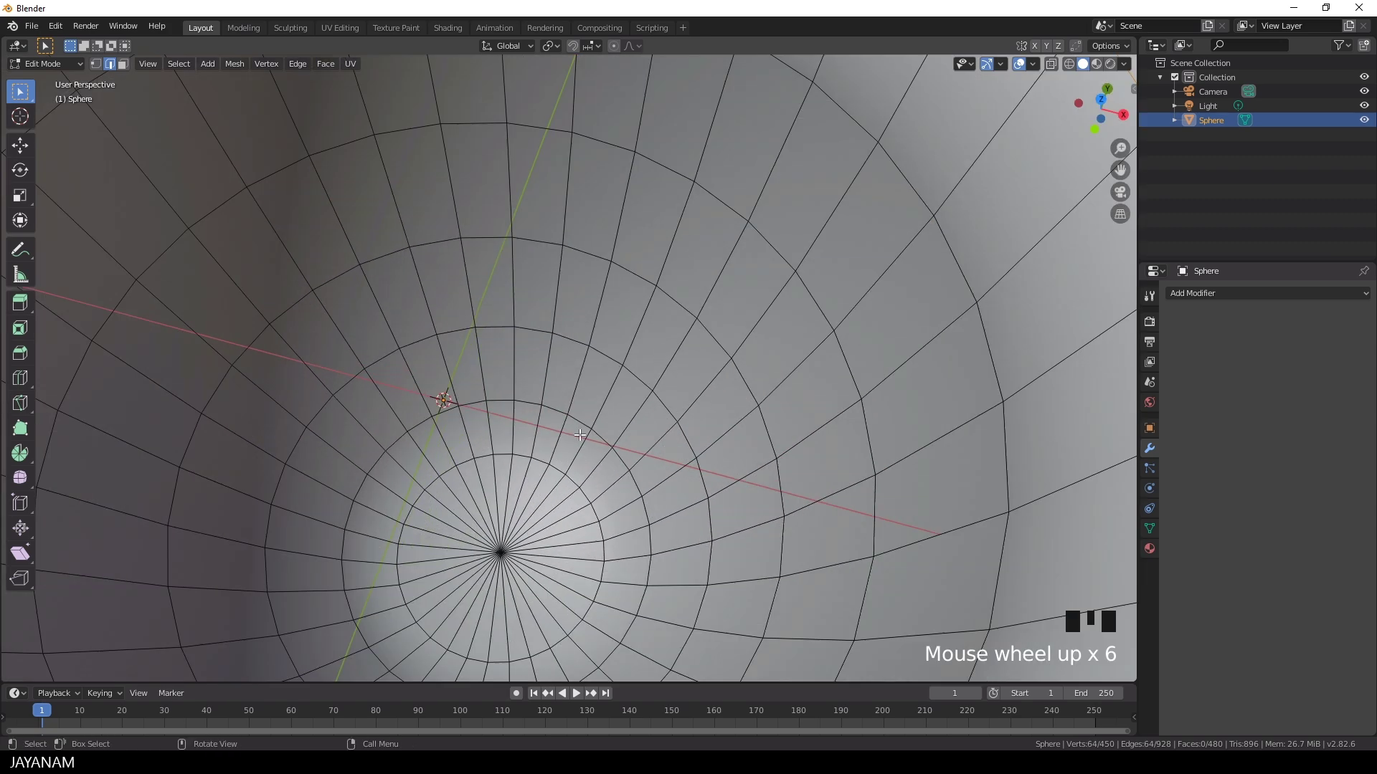
Step: Add another inner loop and the bottom cap loop to the selection
alt+shift+click(520, 456)
alt+shift+click(521, 456)
alt+shift+click(521, 456)
scroll(523, 459, down, 6)
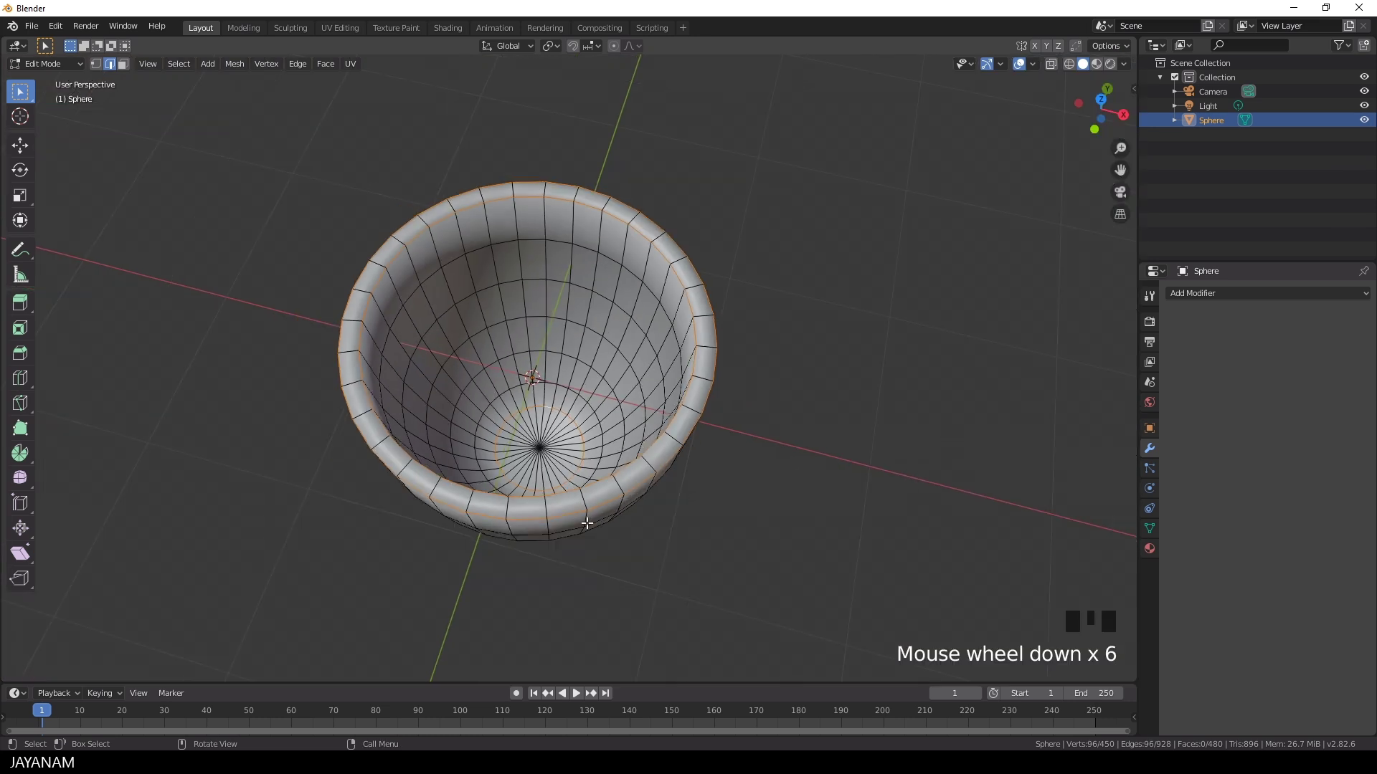
scroll(587, 526, down, 5)
middle_drag(587, 526, 624, 385)
scroll(624, 384, up, 6)
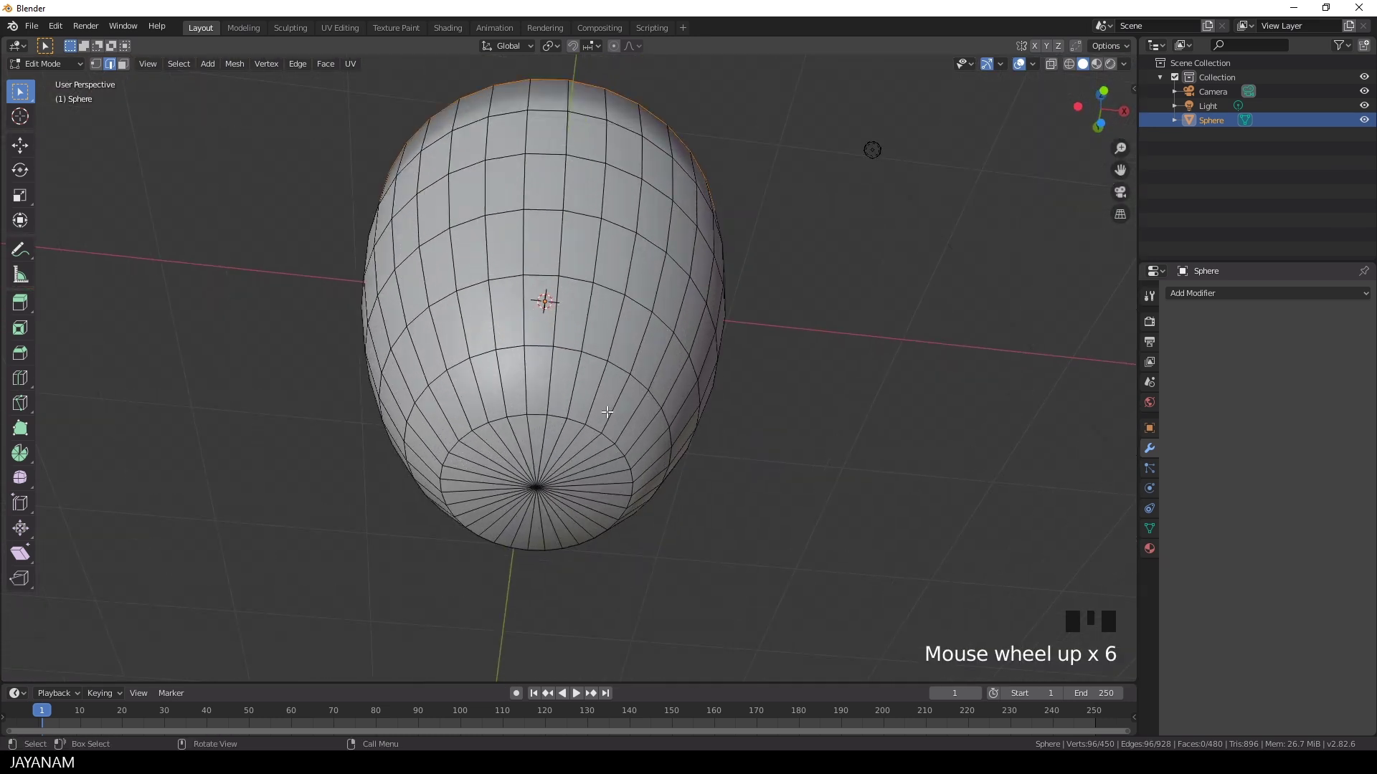
alt+shift+click(560, 418)
alt+shift+click(560, 418)
alt+shift+click(561, 418)
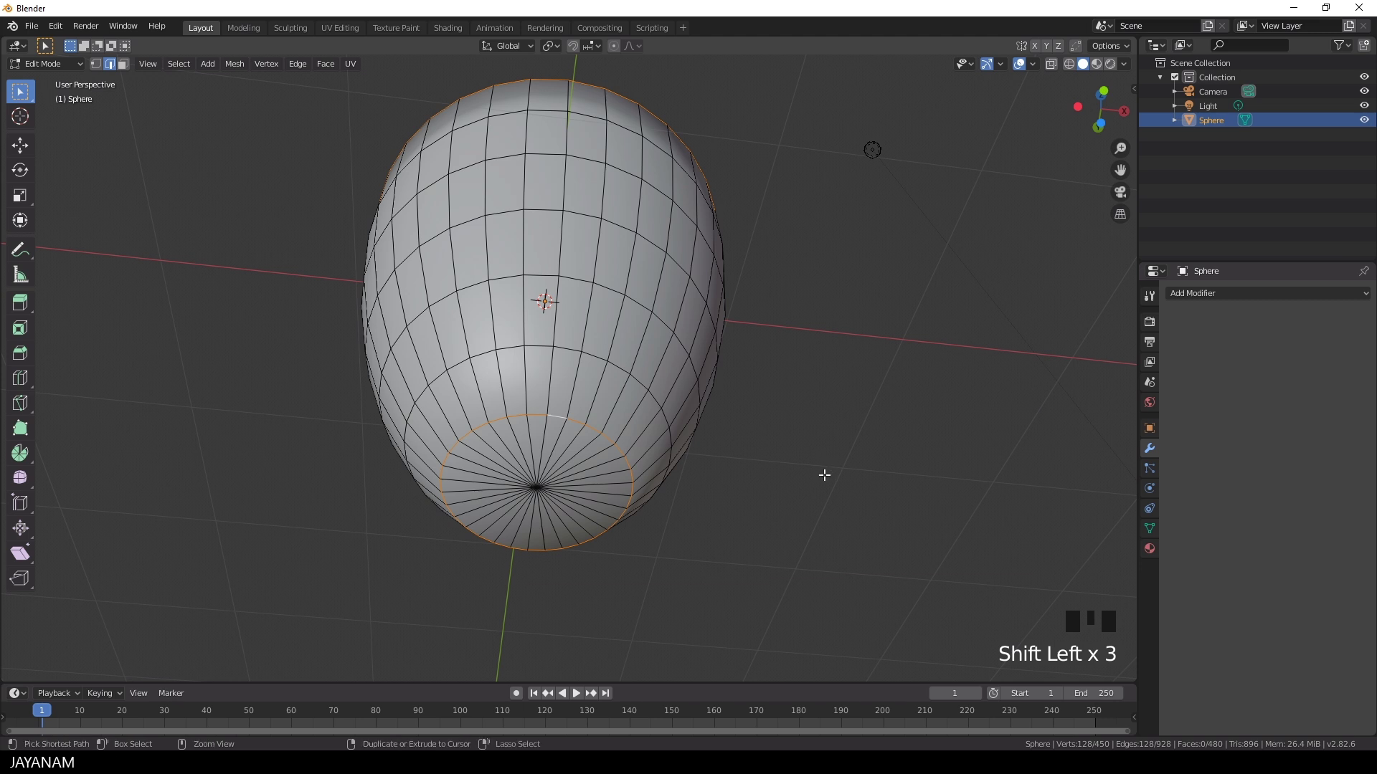
Step: Bevel the selected edge loops with two segments
key(ctrl+b)
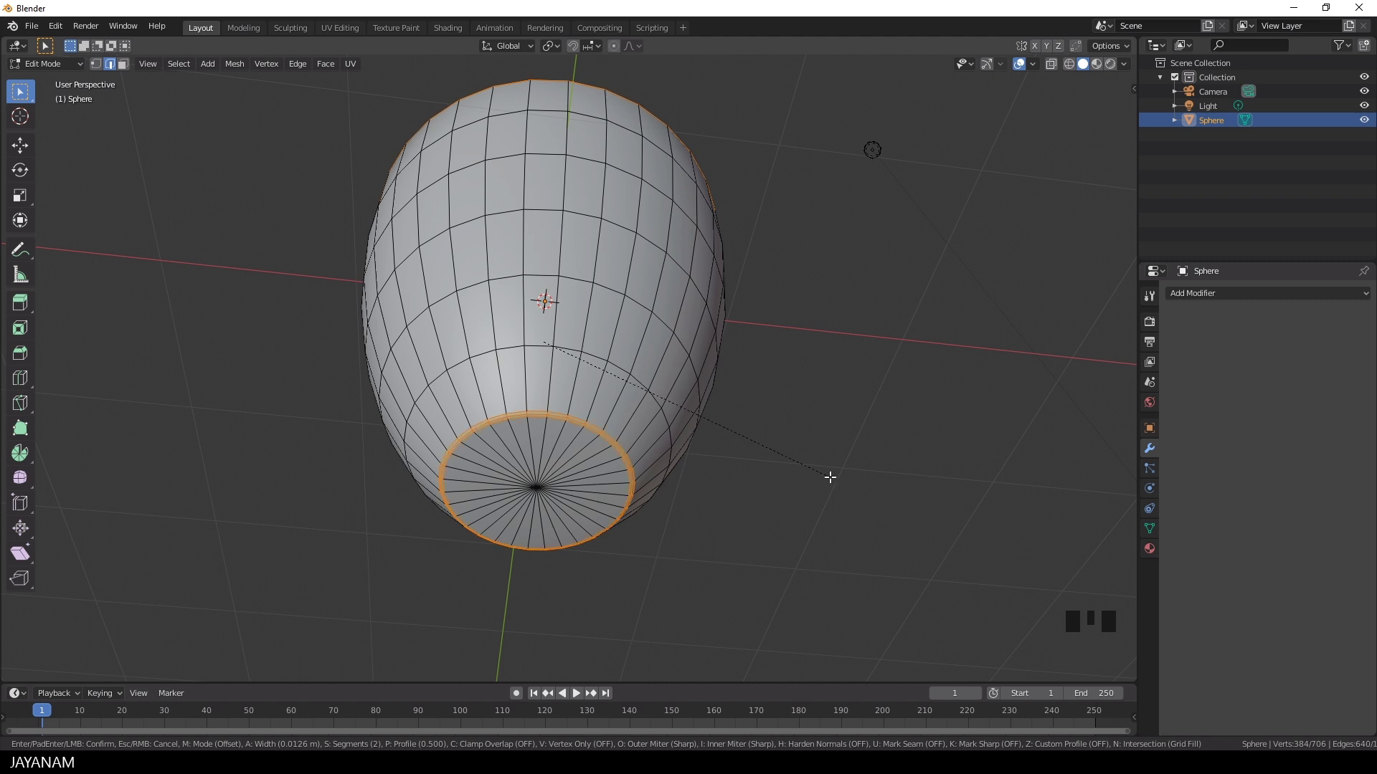
scroll(831, 477, down, 1)
scroll(831, 477, up, 1)
click(830, 477)
scroll(817, 471, down, 5)
middle_drag(725, 375, 704, 463)
Step: Return to Object Mode in front orthographic view and start moving the cup along Z
key(Tab)
key(KP_1)
key(KP_5)
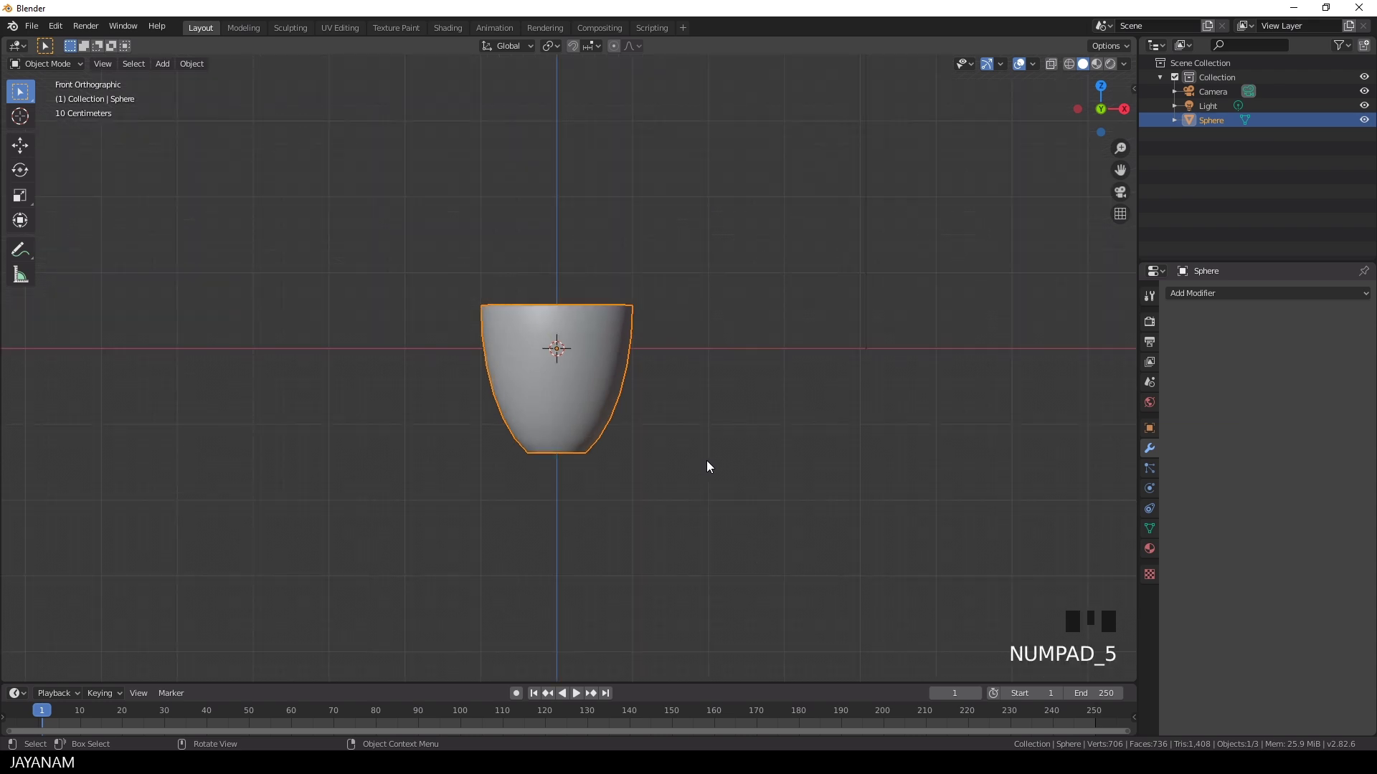
scroll(707, 465, up, 3)
key(g)
key(z)
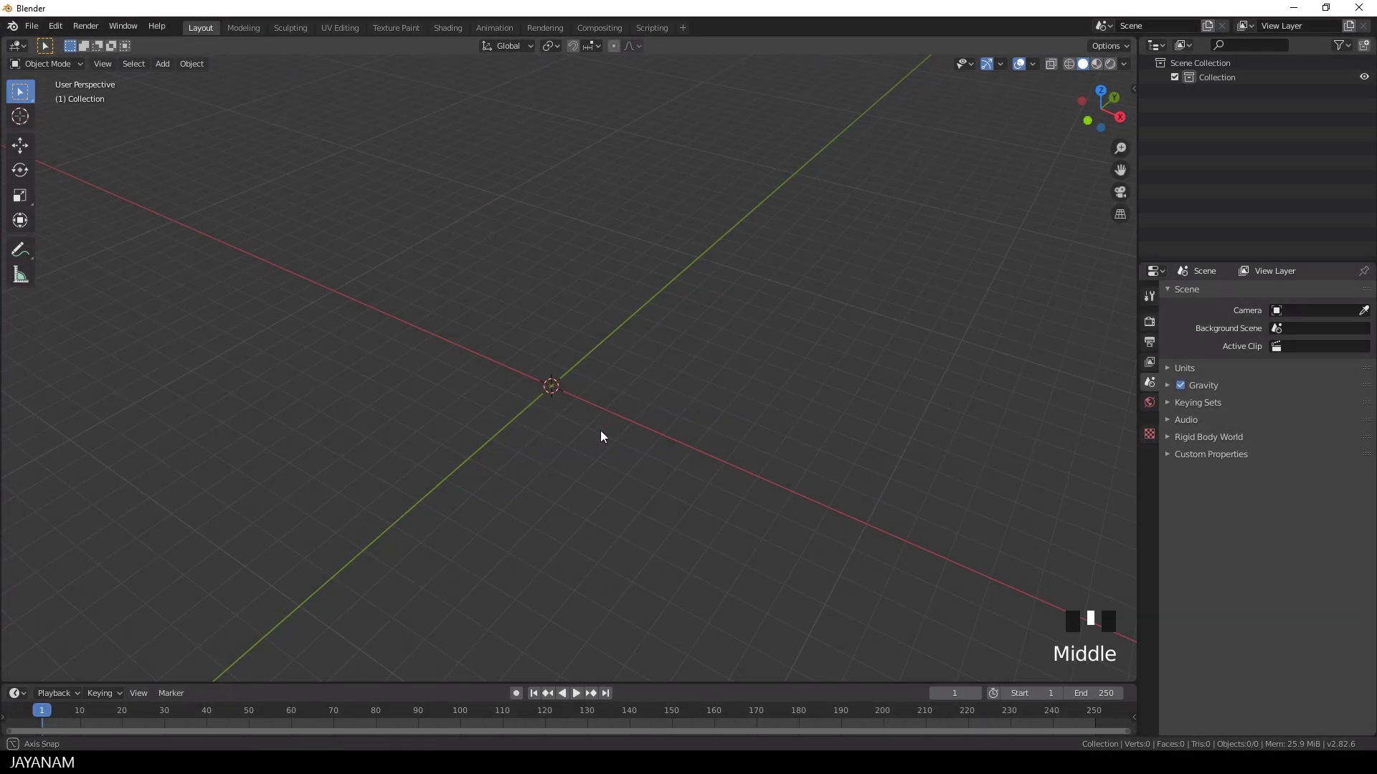
Step: Add a mesh plane at the origin
middle_drag(600, 430, 602, 433)
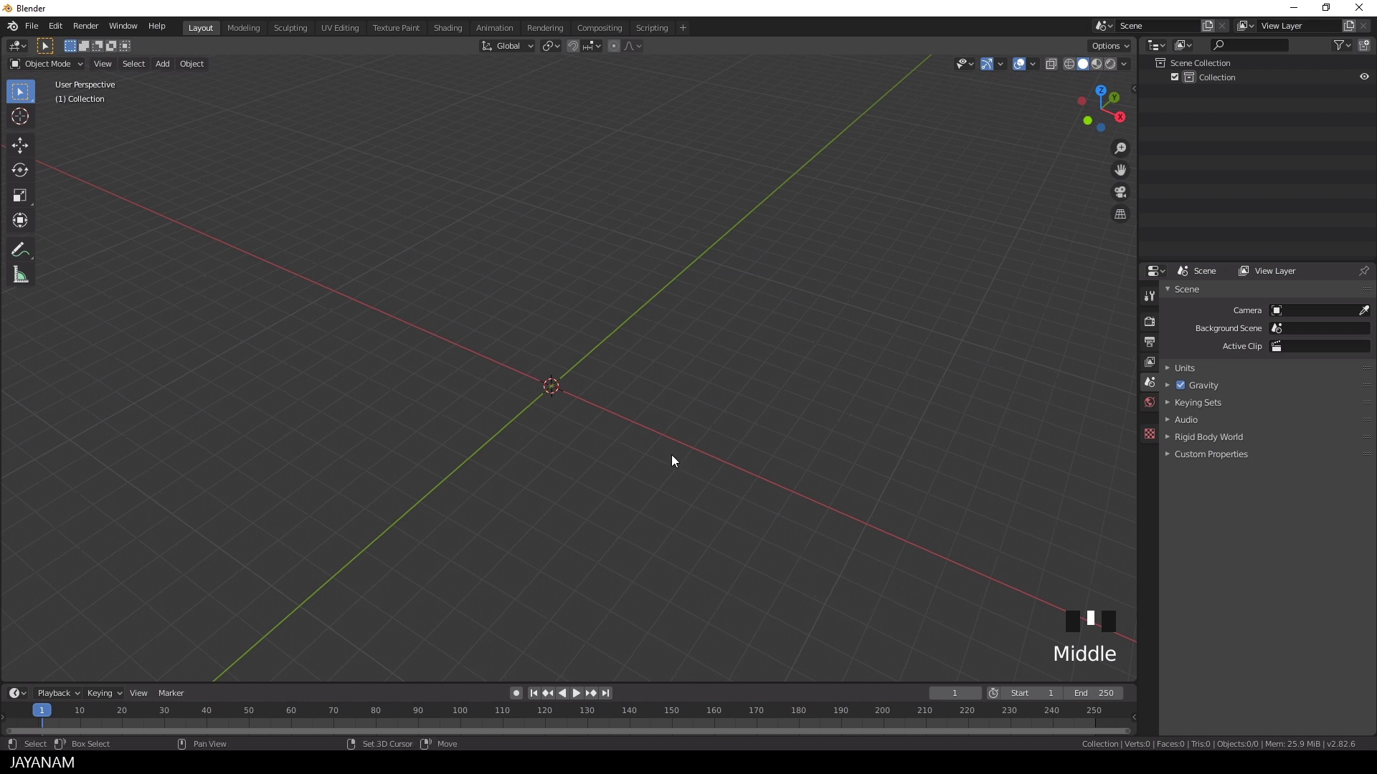
key(shift+a)
mouse_move(671, 456)
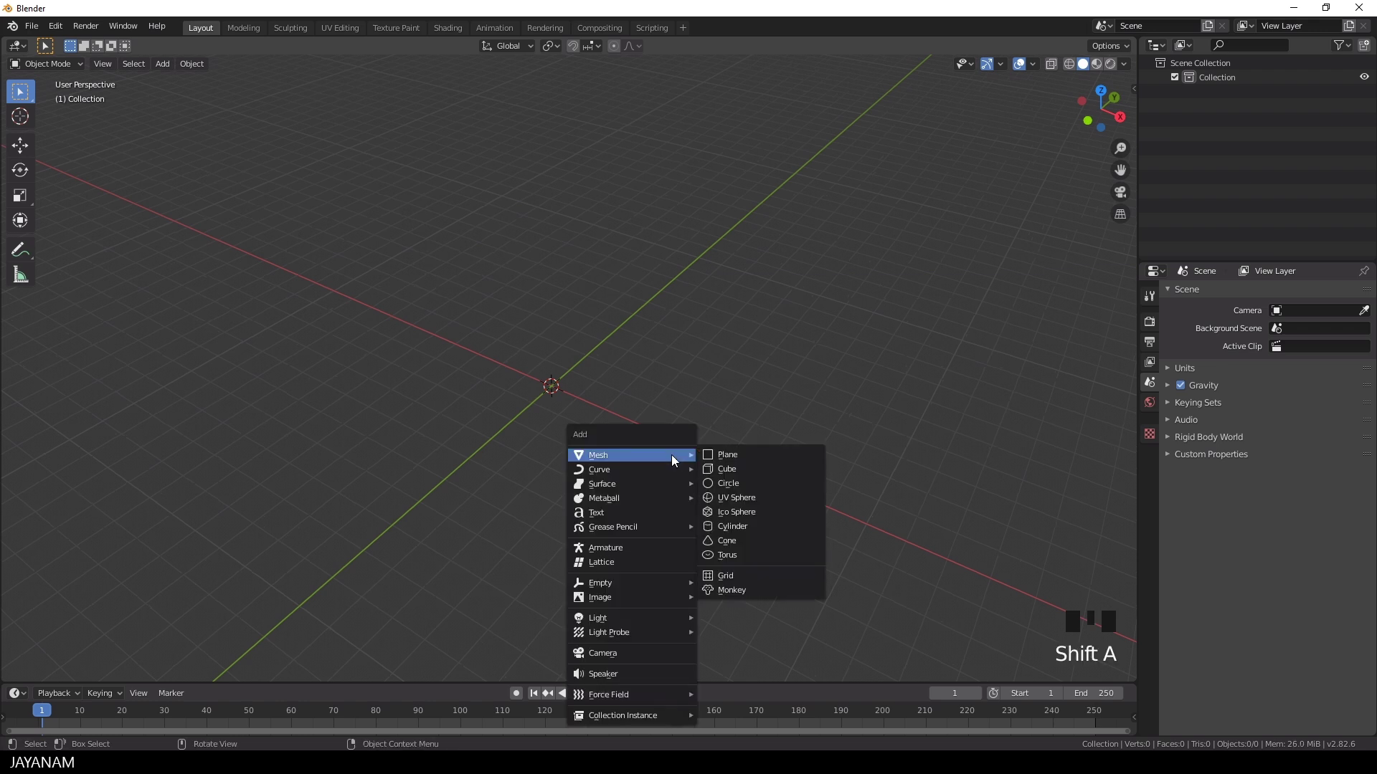
click(729, 454)
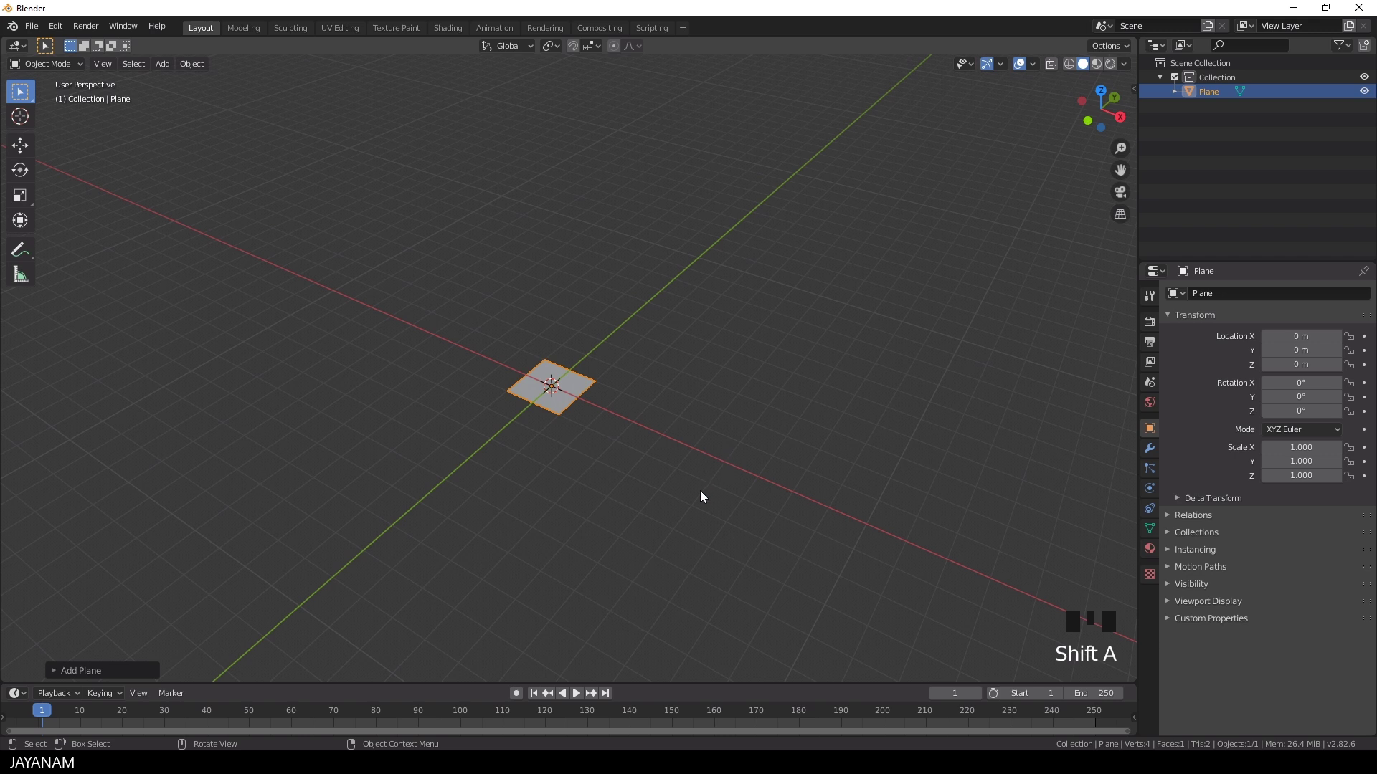
Step: Scale the plane 4 times larger in Edit Mode and view it from the top
key(Tab)
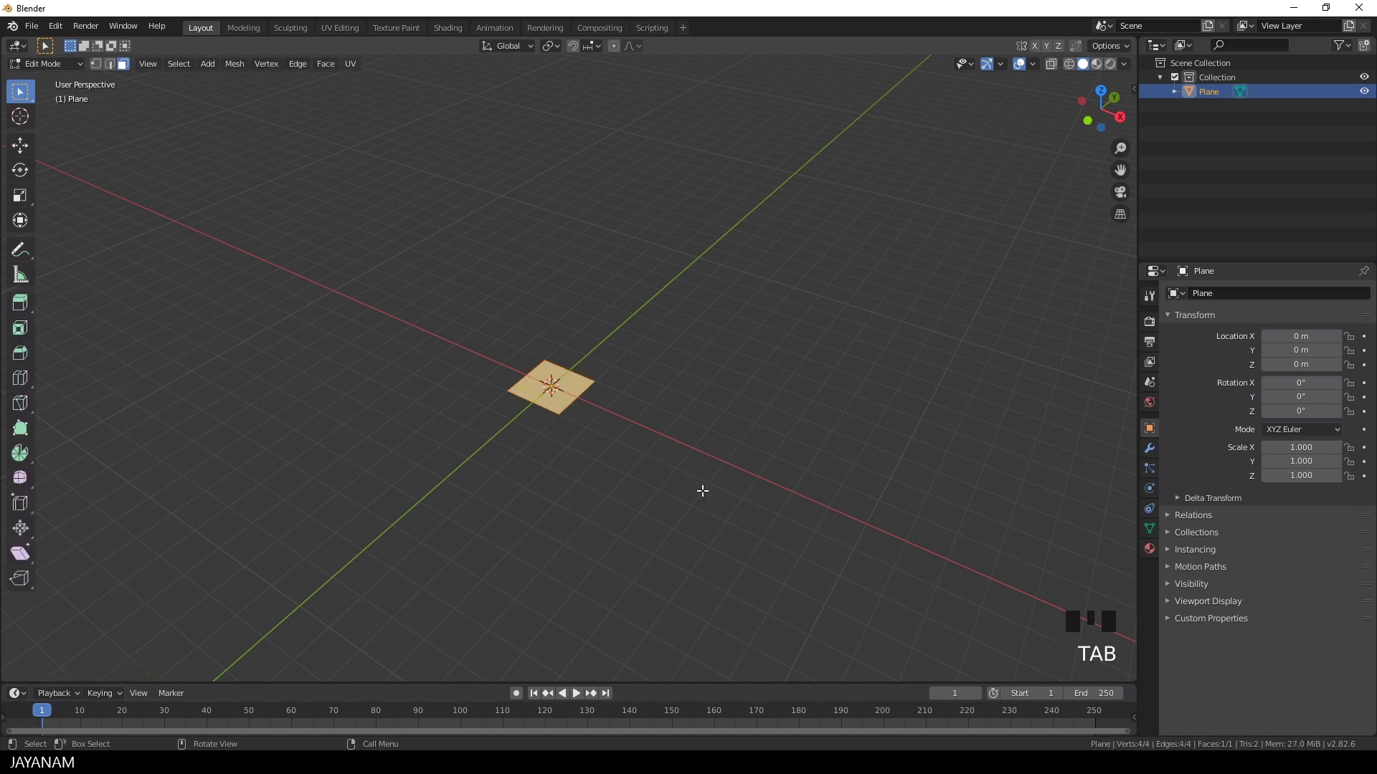
key(s)
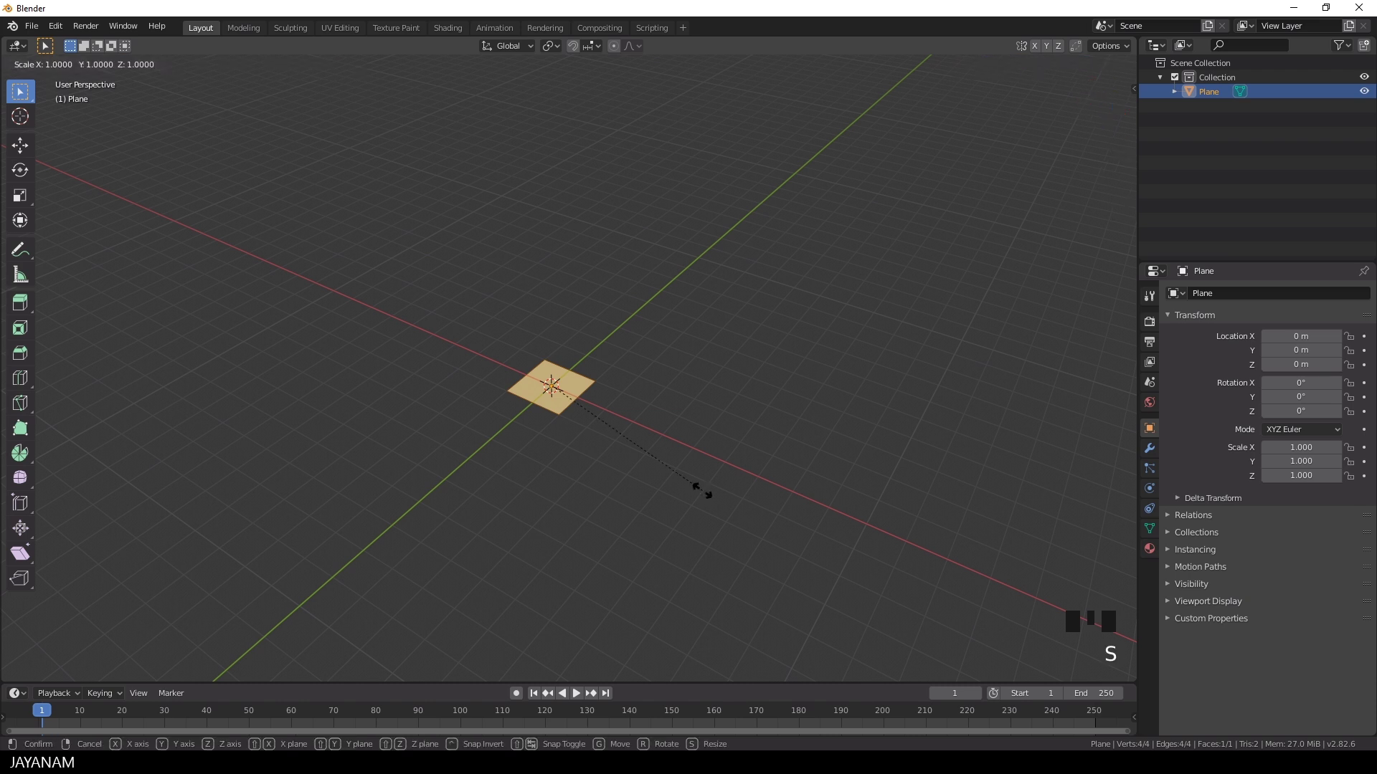
text(4)
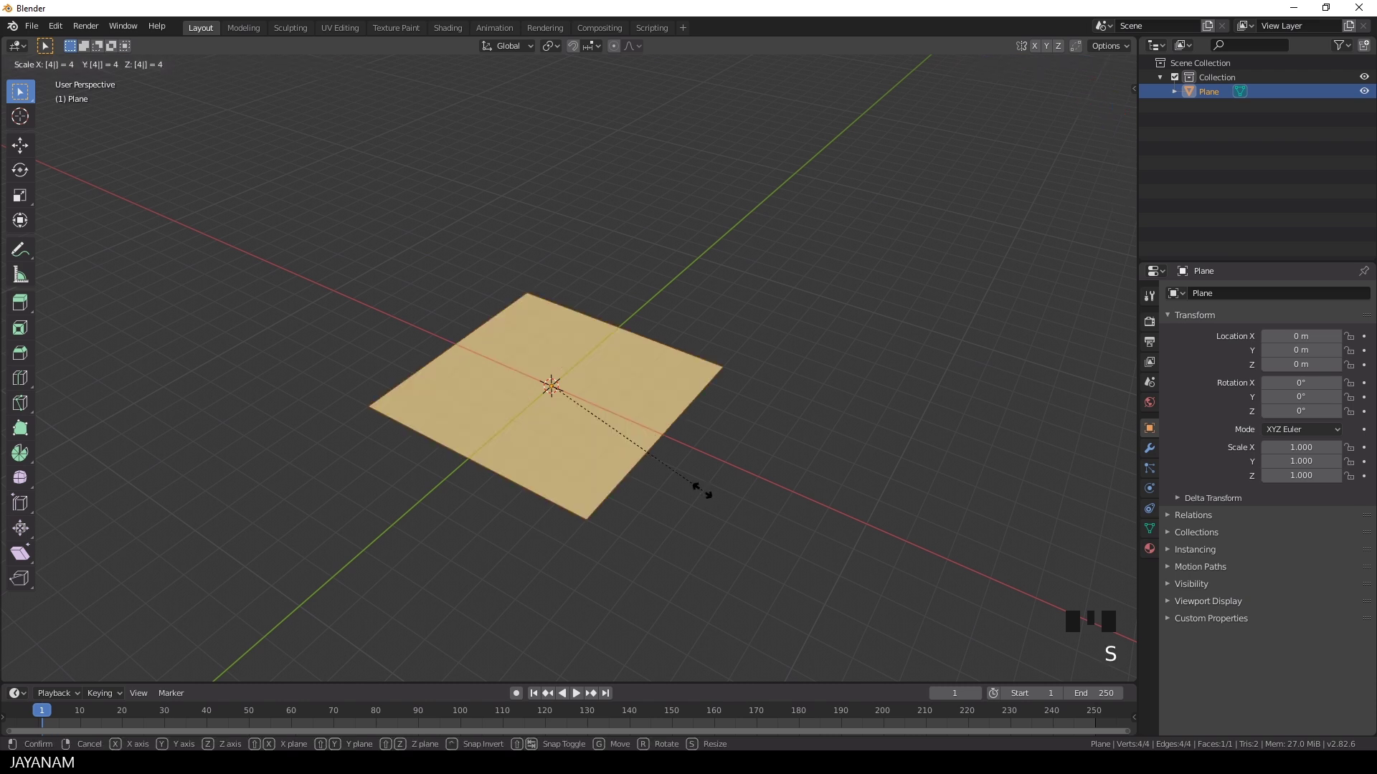
key(Return)
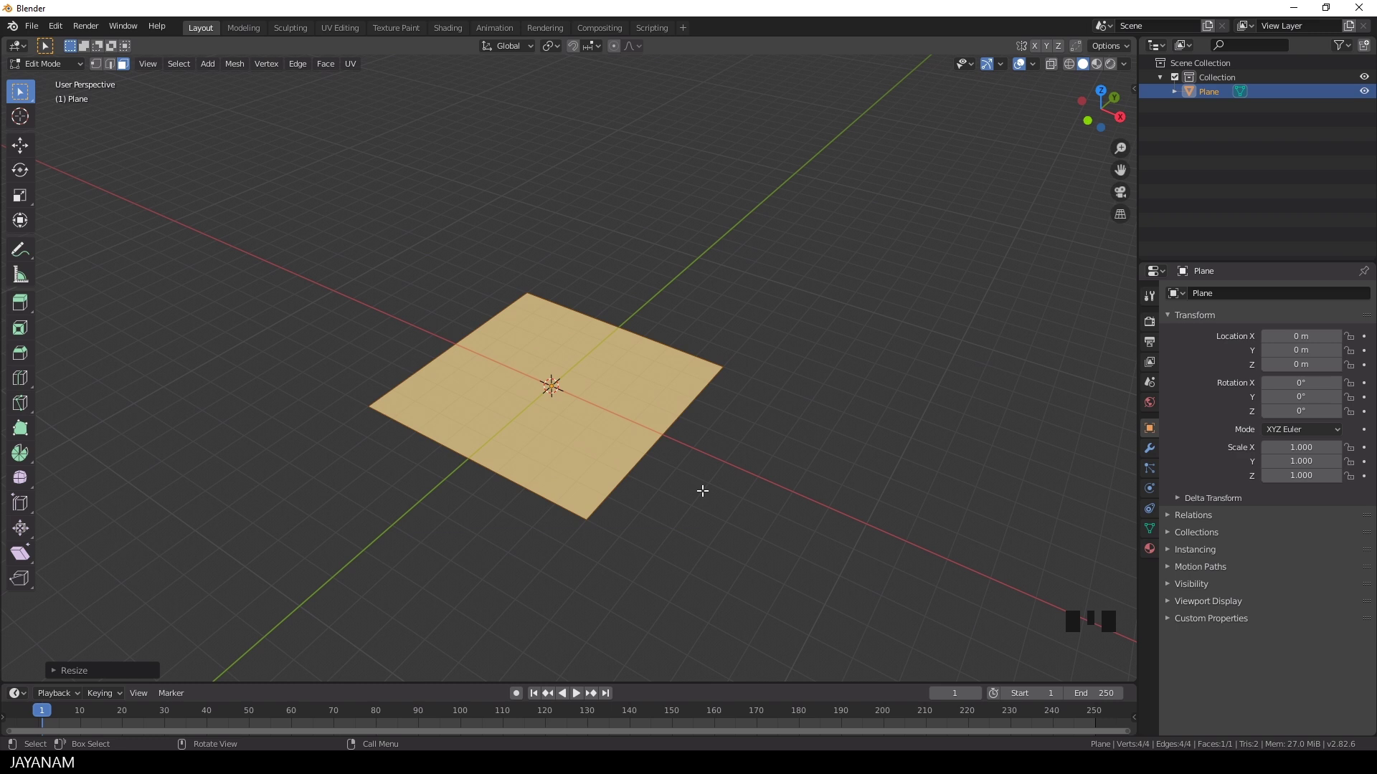
key(KP_7)
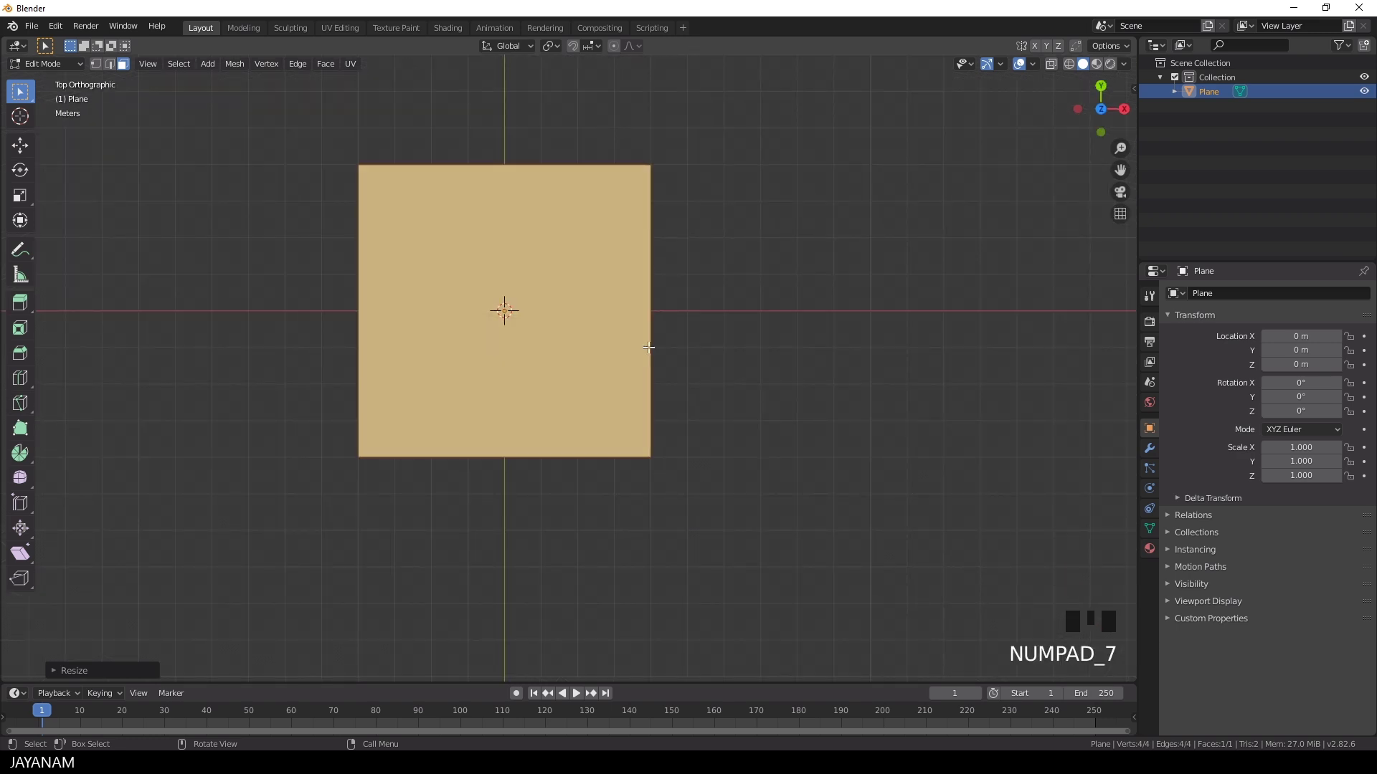
shift+middle_drag(648, 347, 575, 346)
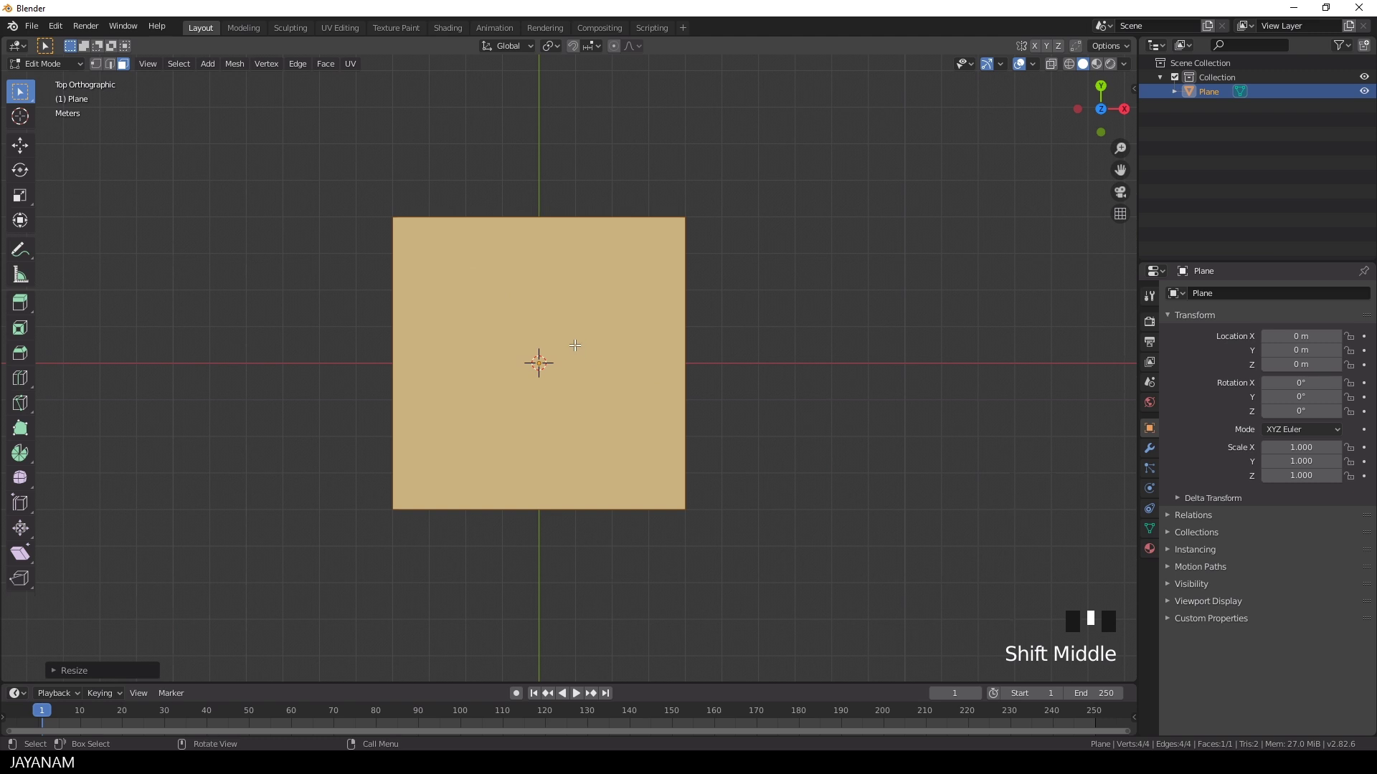
Step: Add two vertical loop cuts and scale them 2.7 along X toward the side edges
key(ctrl+r)
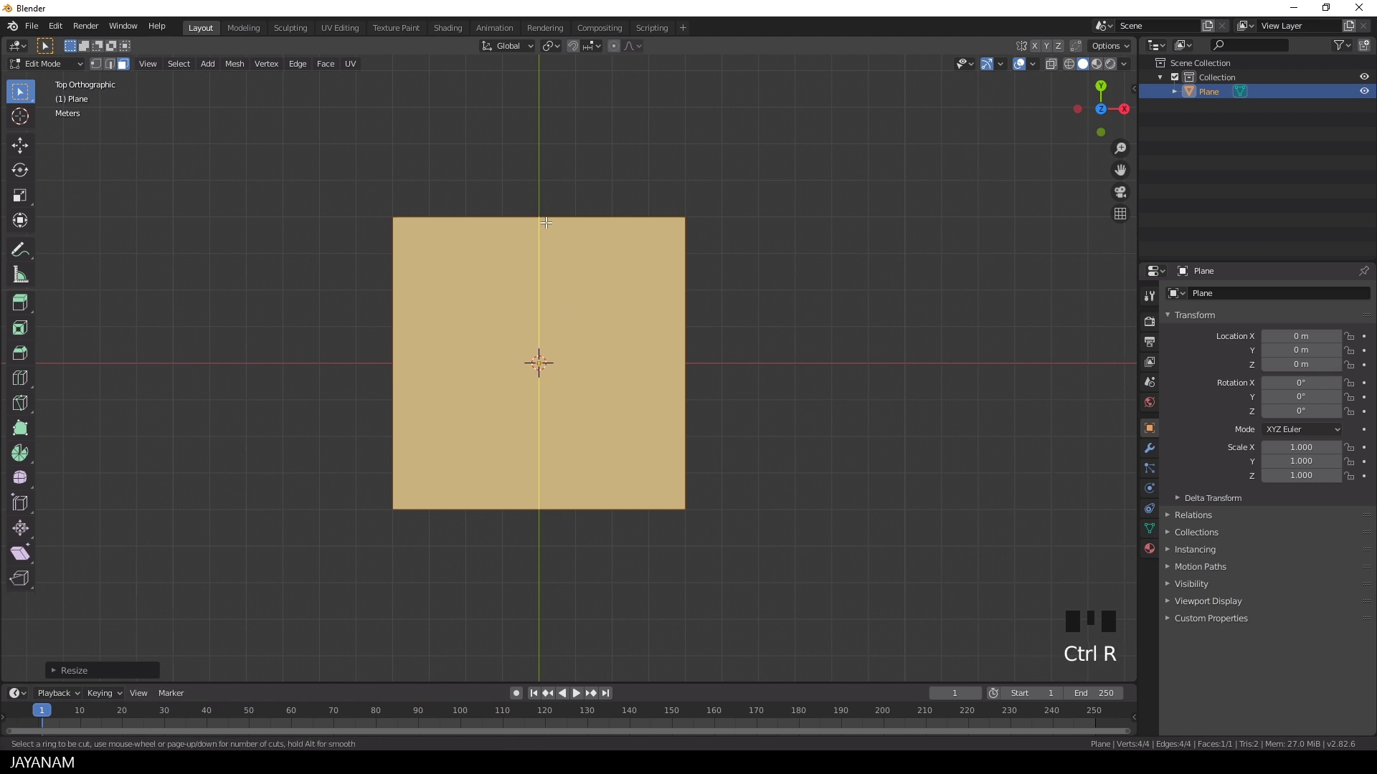
scroll(546, 224, up, 1)
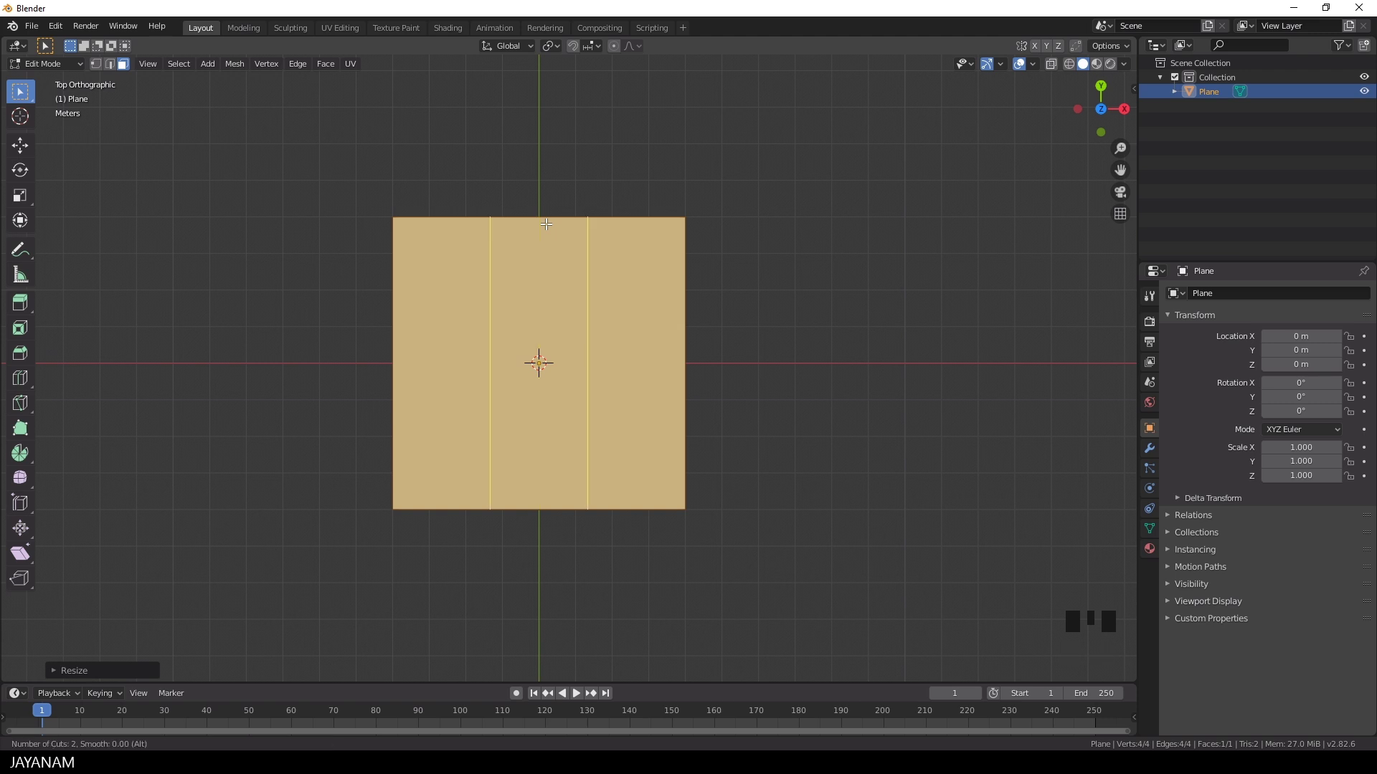
click(546, 225)
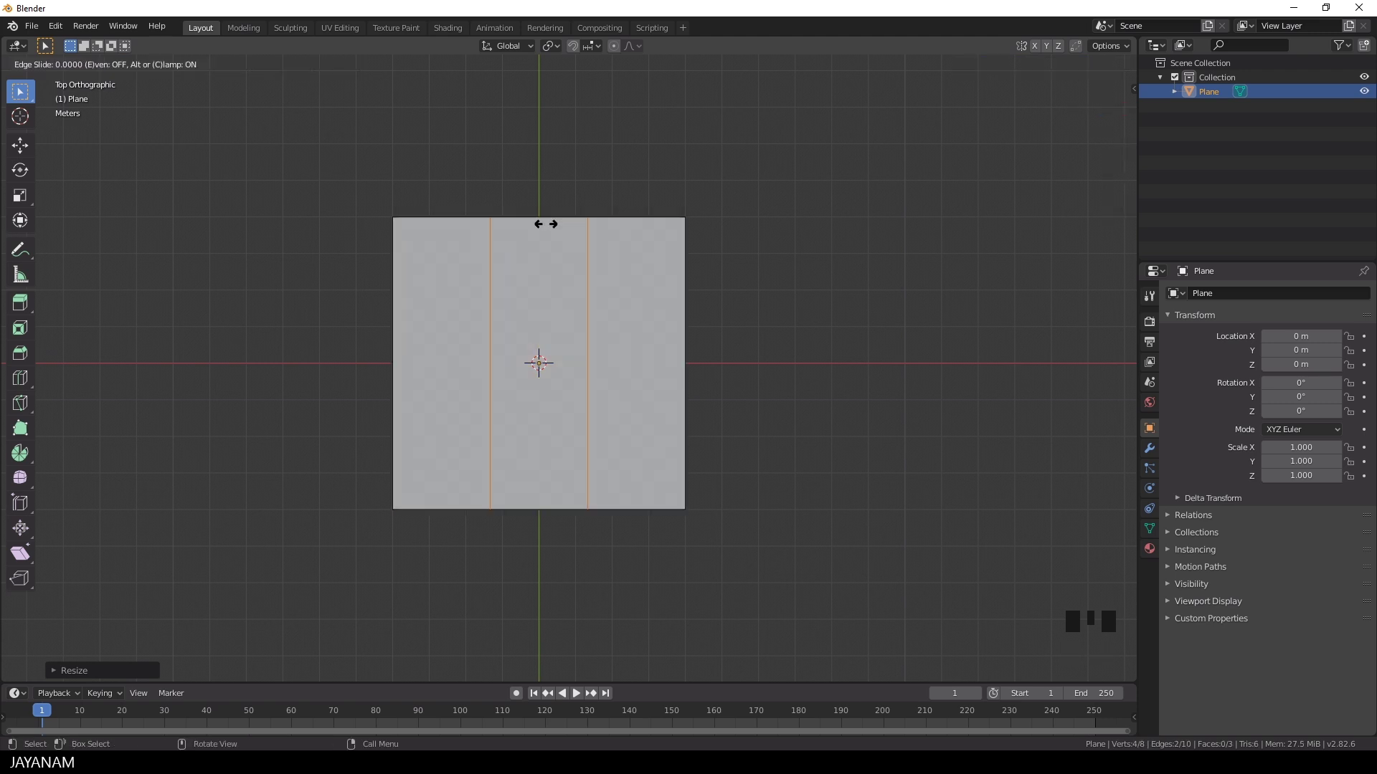
right_click(545, 225)
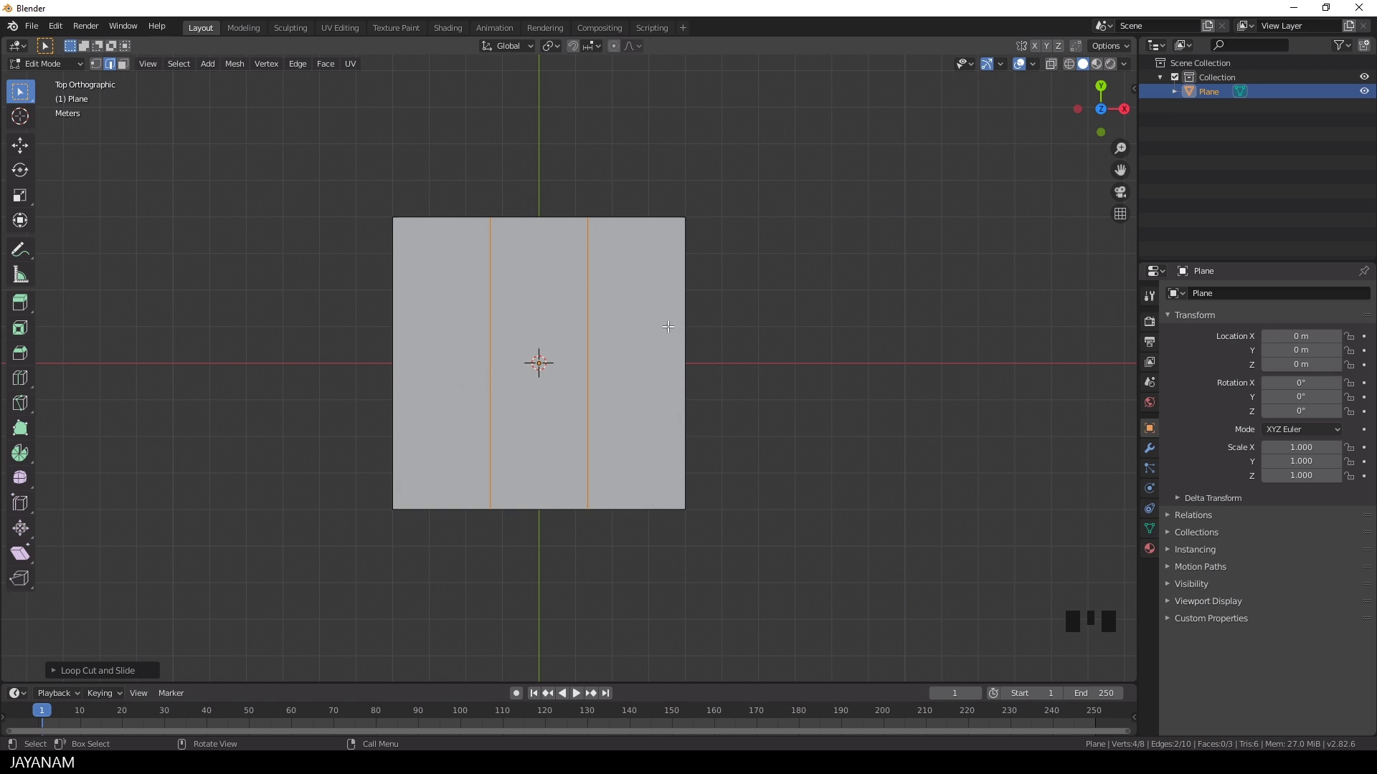
key(s)
key(x)
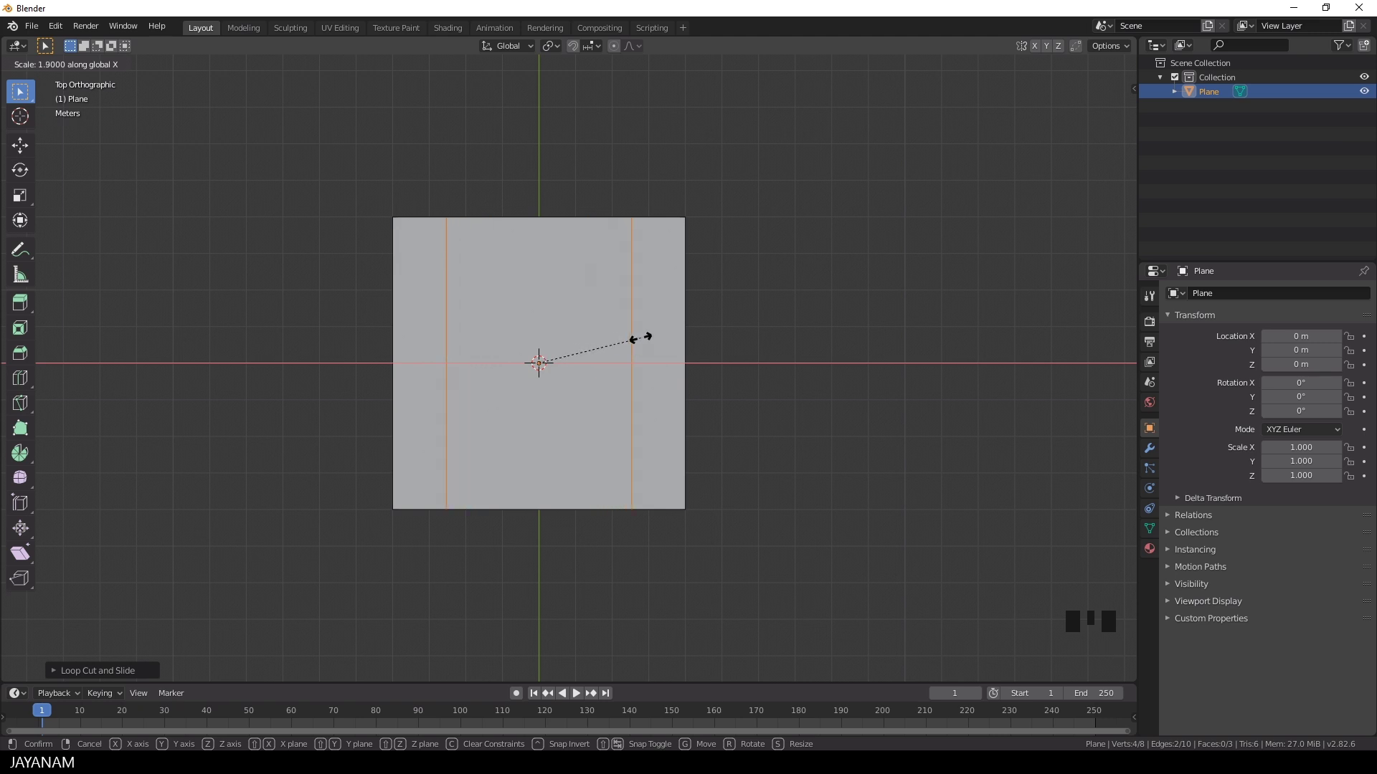
click(681, 342)
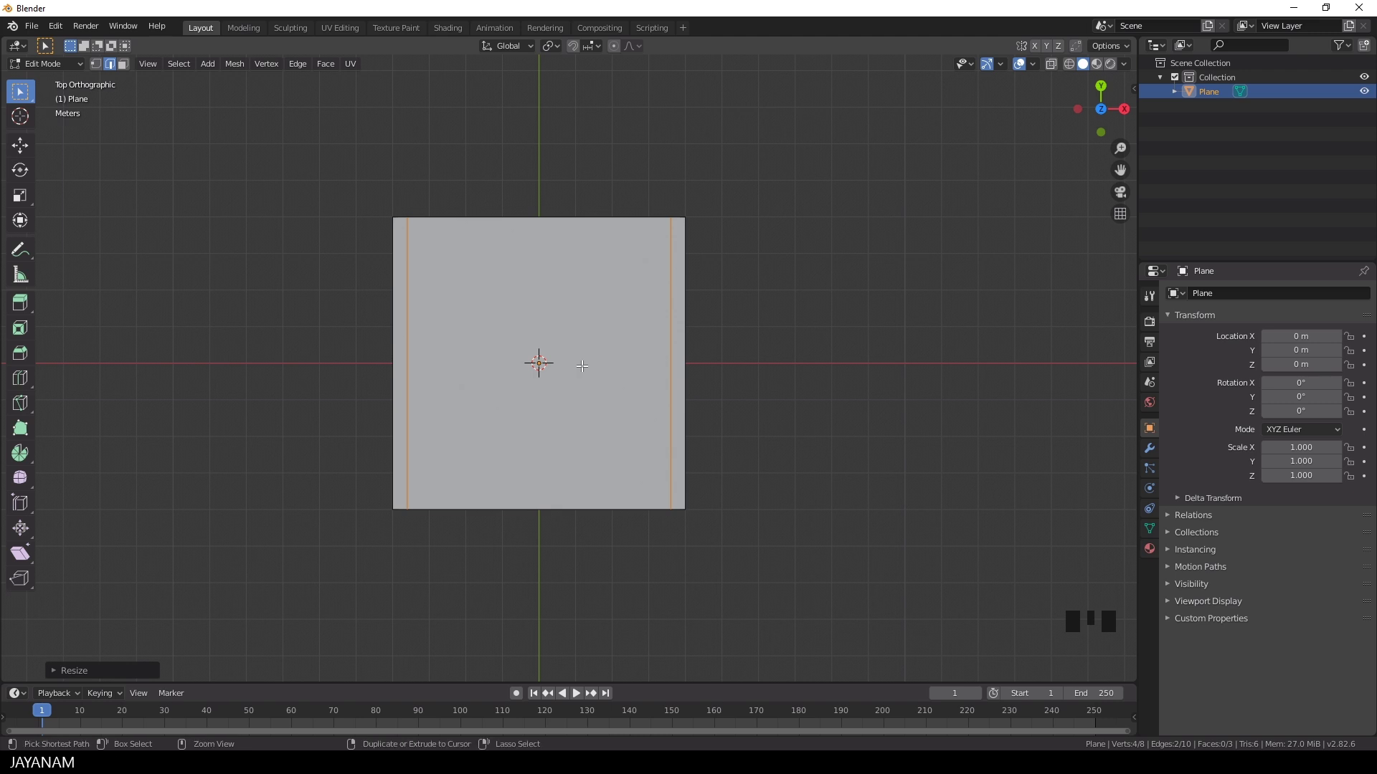
Step: Add two centred edge loops across the plane and scale them 2.7 along Y toward its edges
key(ctrl+r)
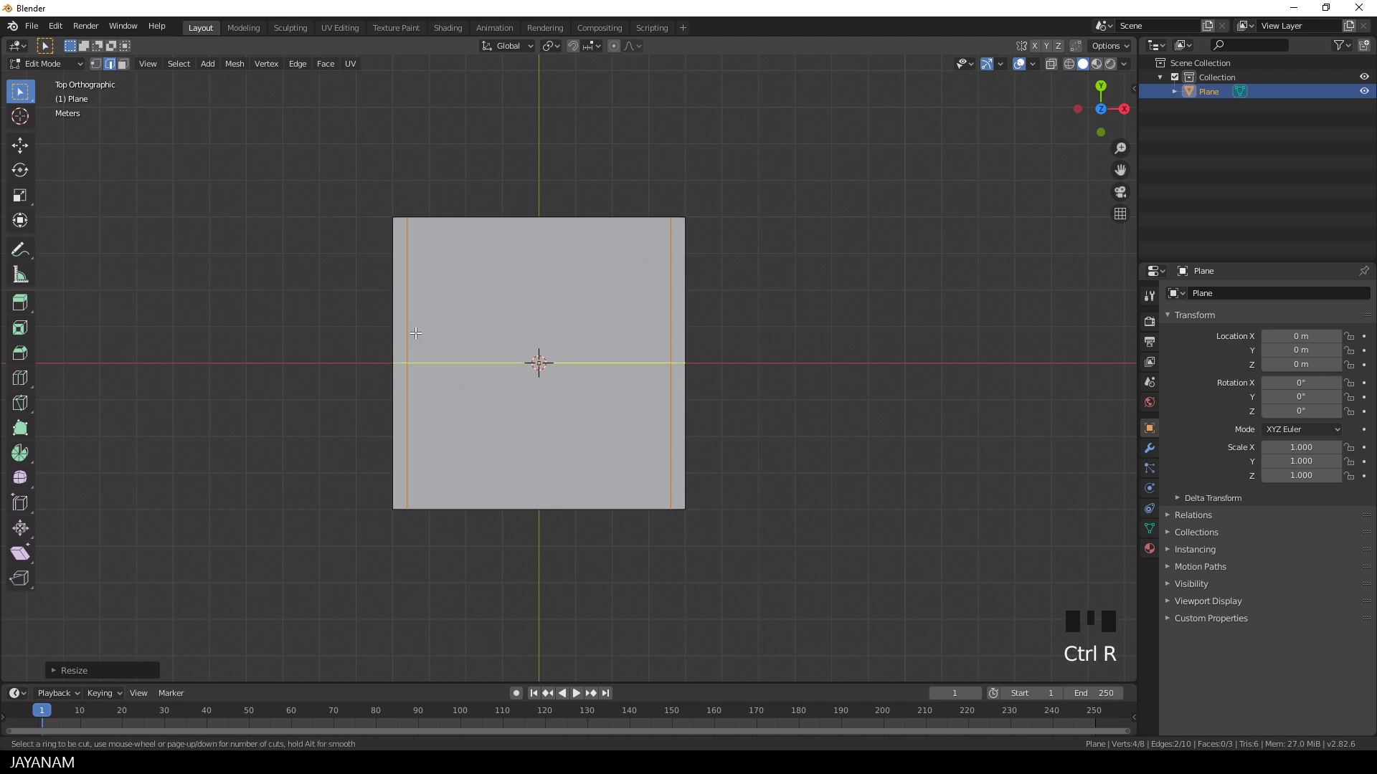
scroll(415, 334, up, 1)
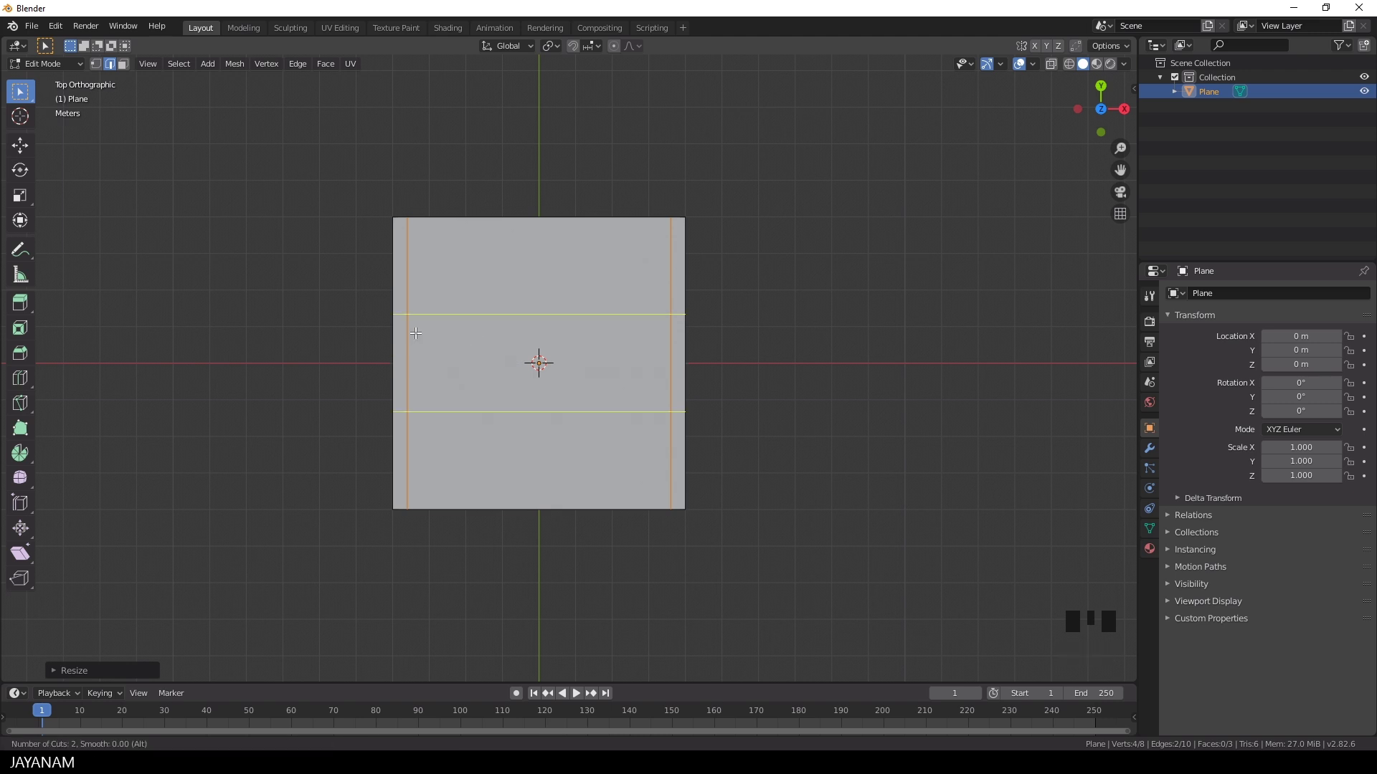
click(415, 333)
right_click(416, 334)
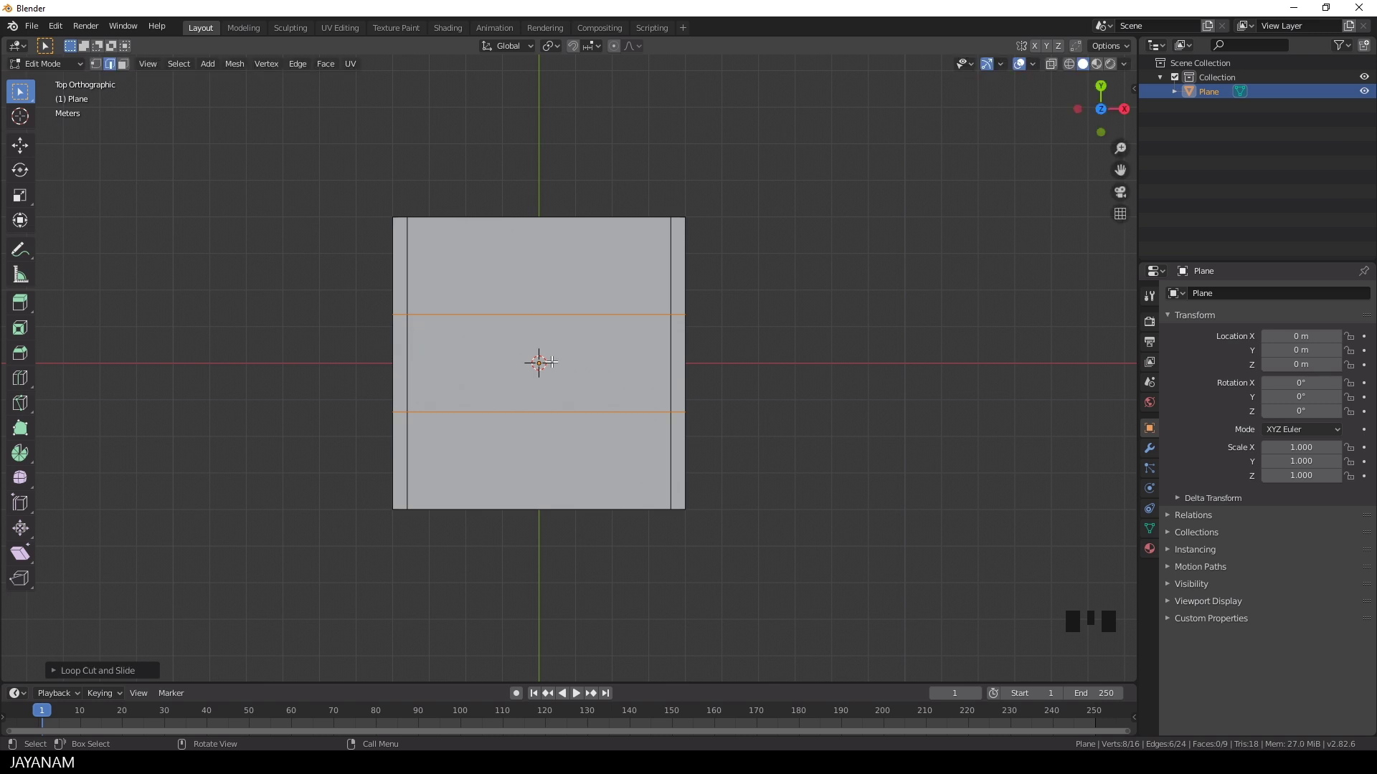
key(s)
key(y)
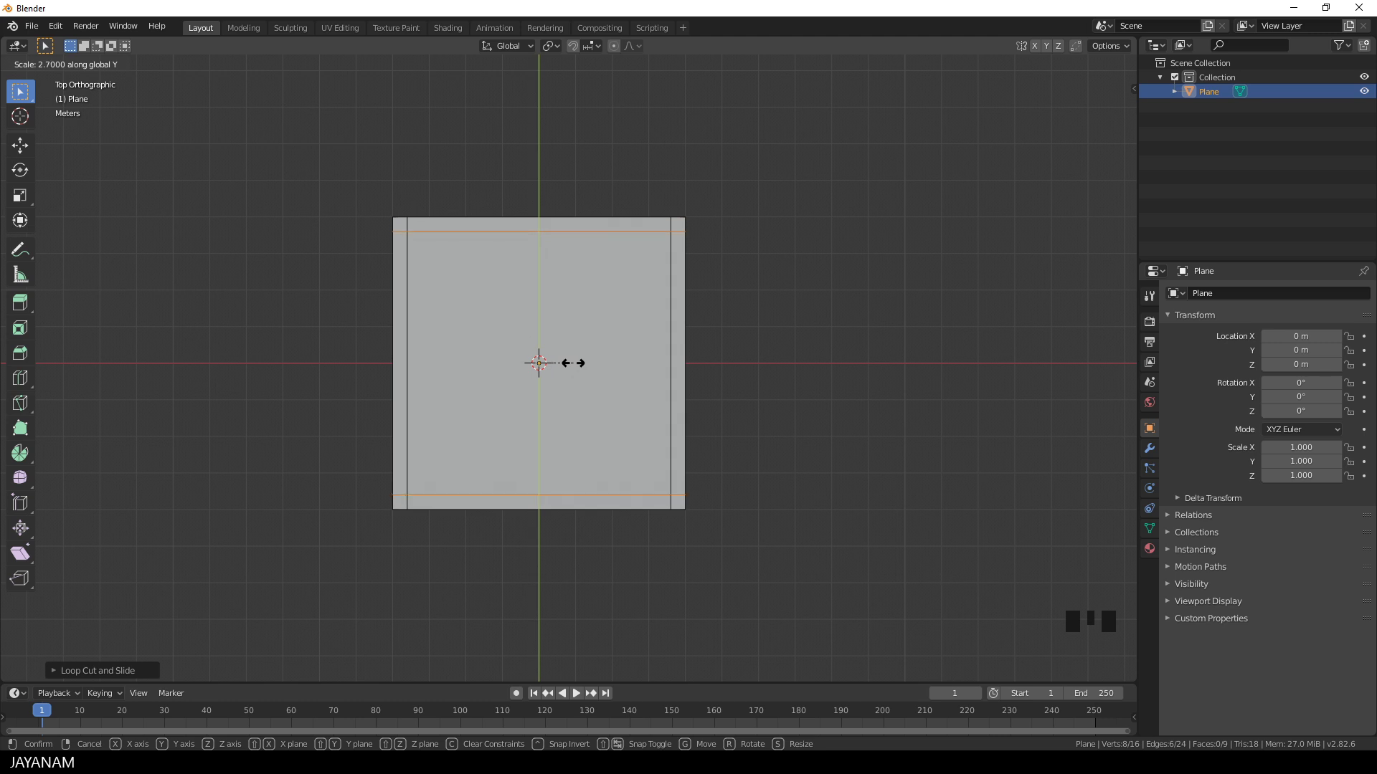
click(573, 363)
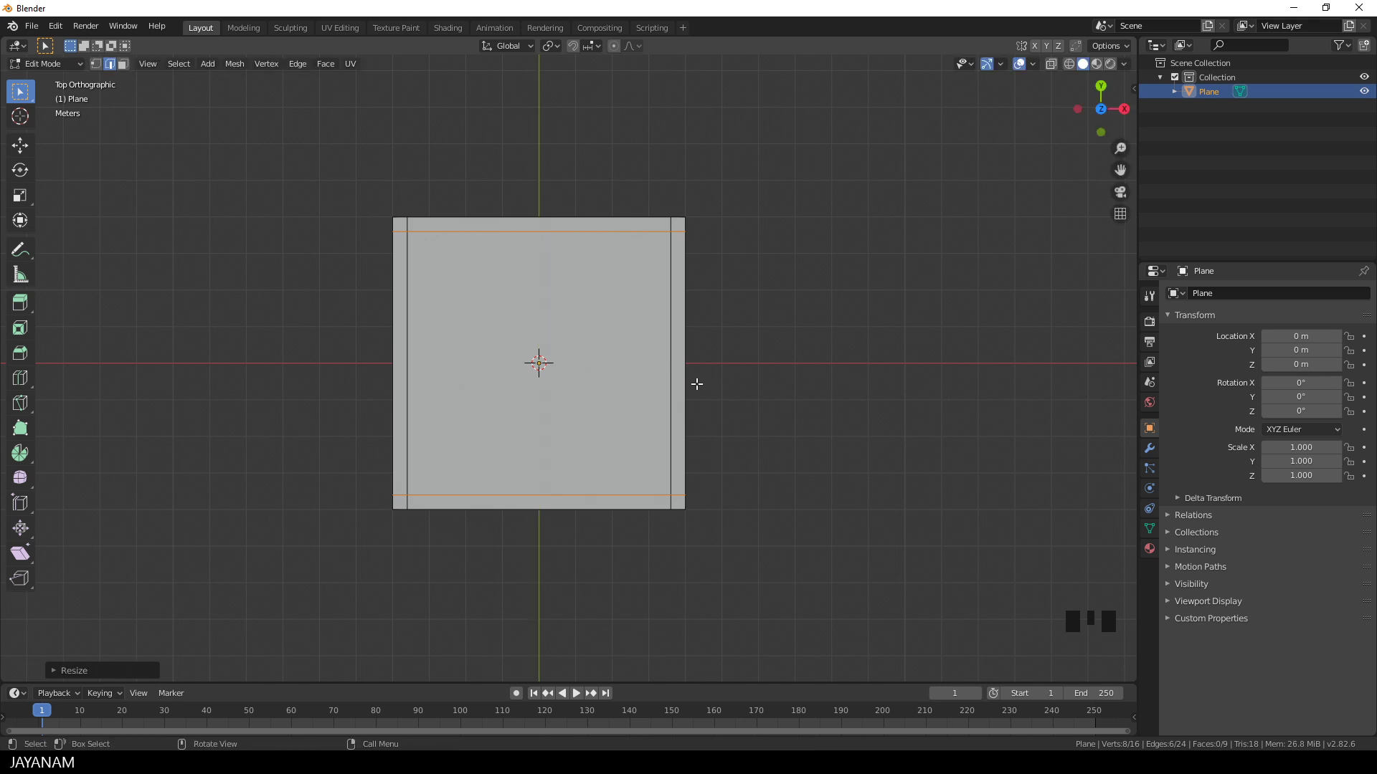
middle_drag(696, 384, 602, 330)
Step: In Face select mode, delete the plane's centre face with Delete > Faces, keeping the border
click(123, 63)
click(502, 416)
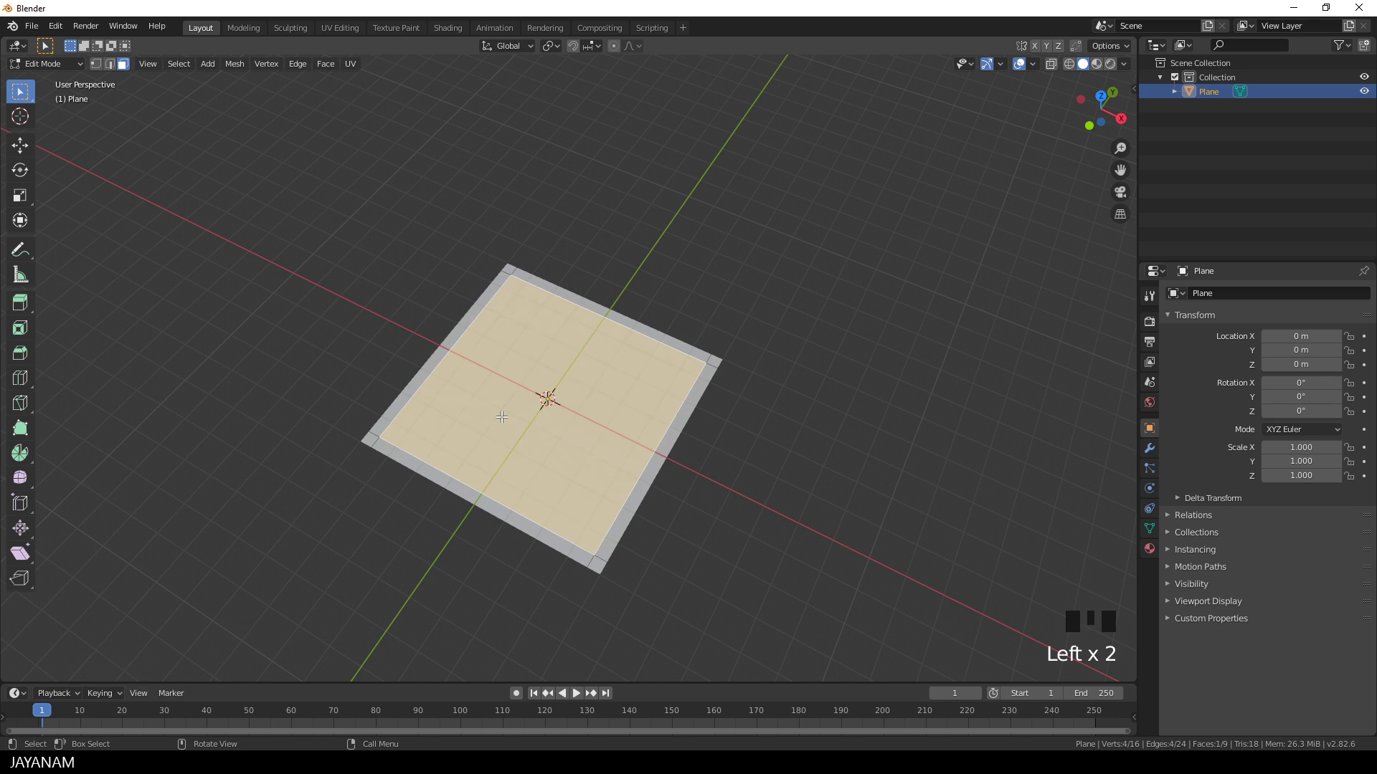
key(Delete)
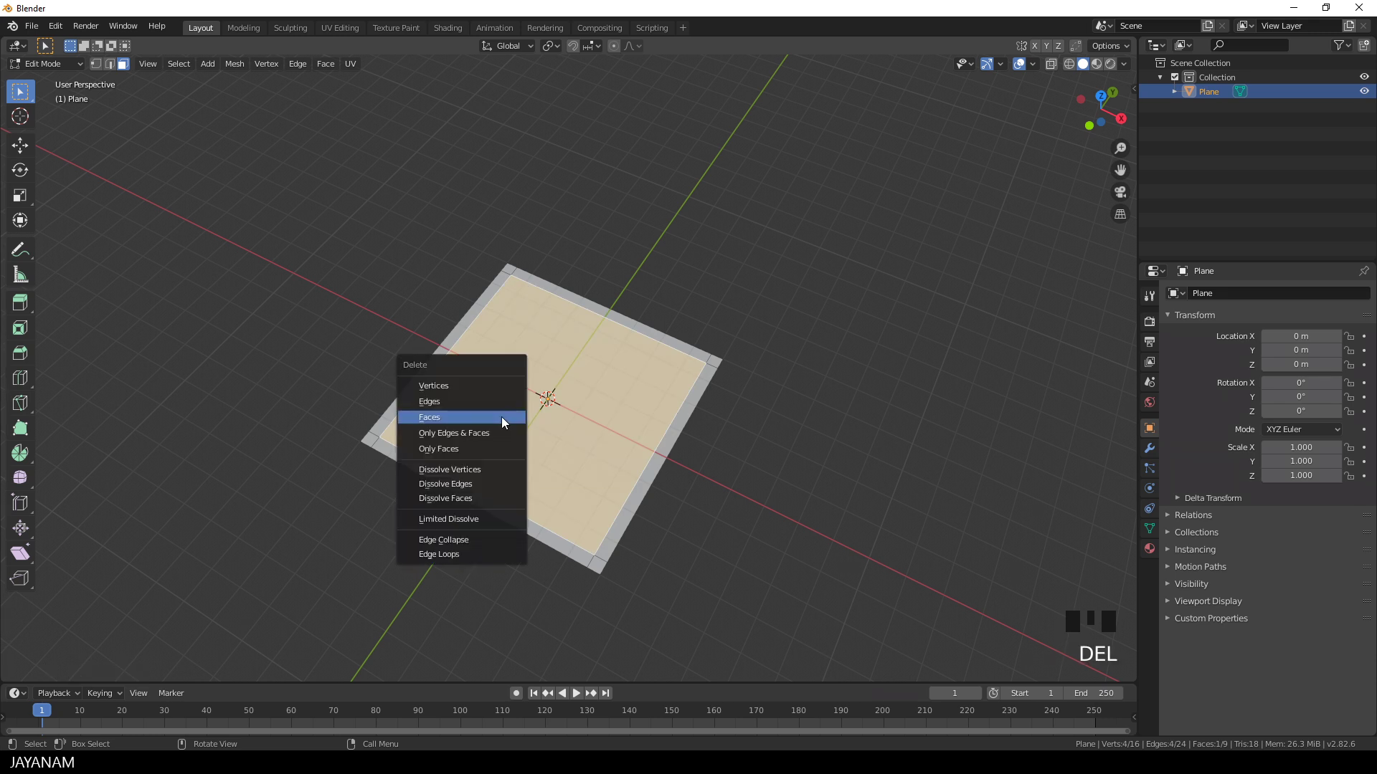
click(501, 416)
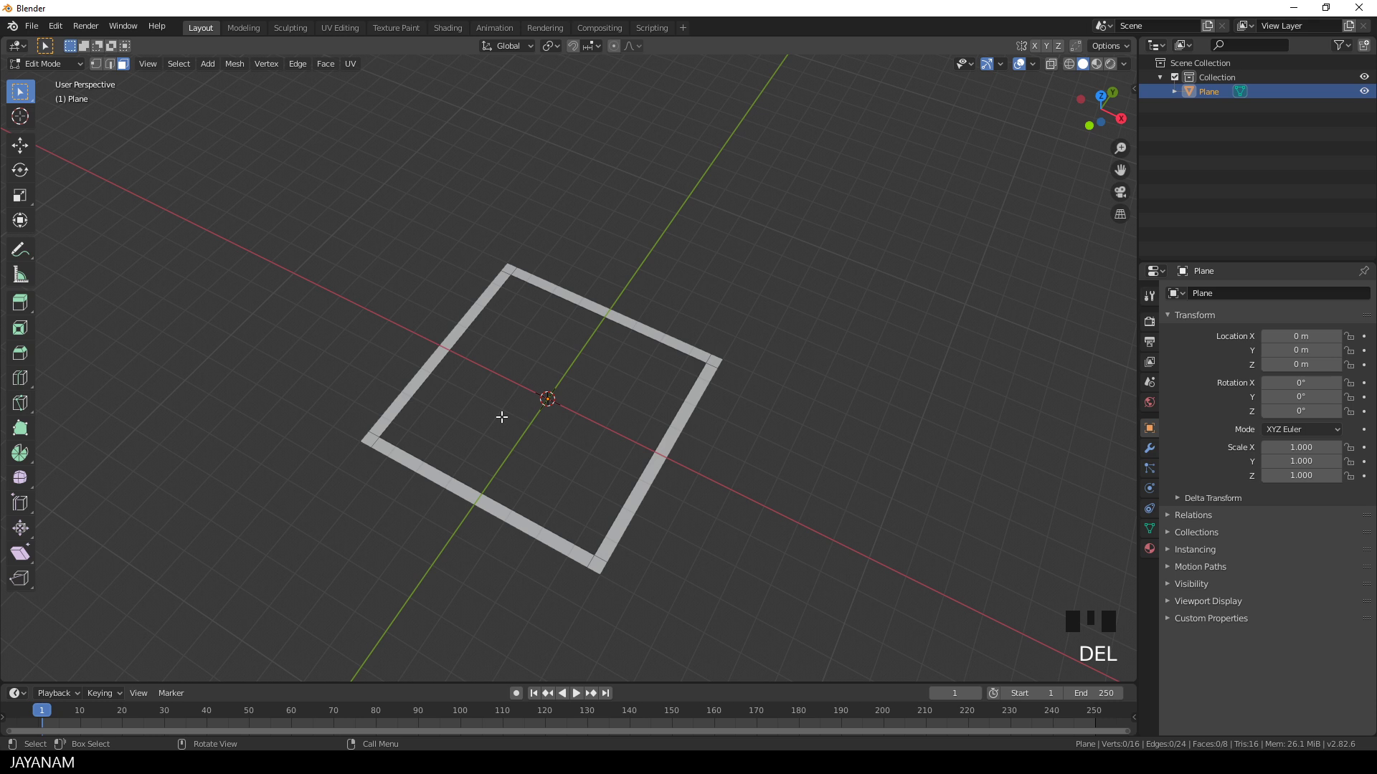
Step: From top view, add two loop cuts on the frame's bottom bar, slid toward its right end
middle_drag(519, 380, 528, 388)
key(KP_7)
scroll(590, 517, up, 1)
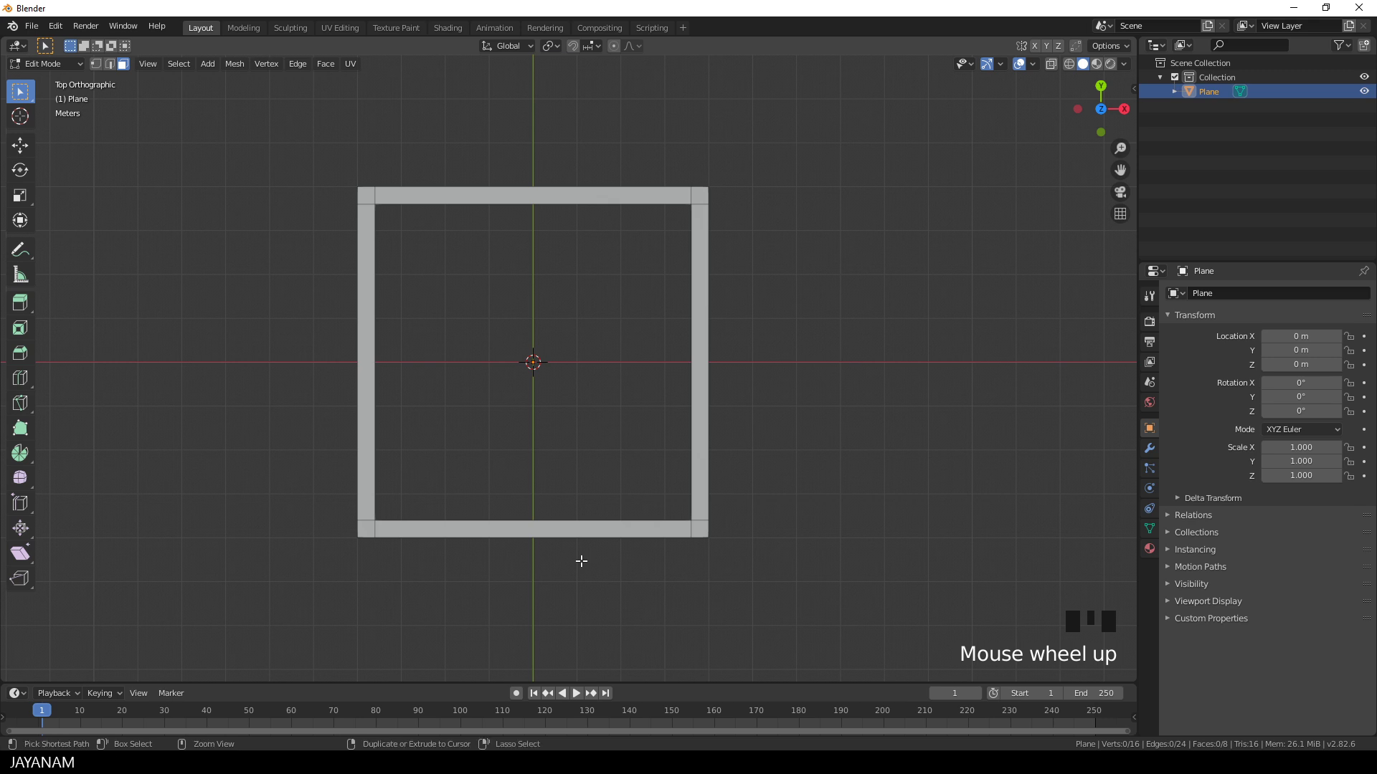
key(ctrl+r)
click(579, 560)
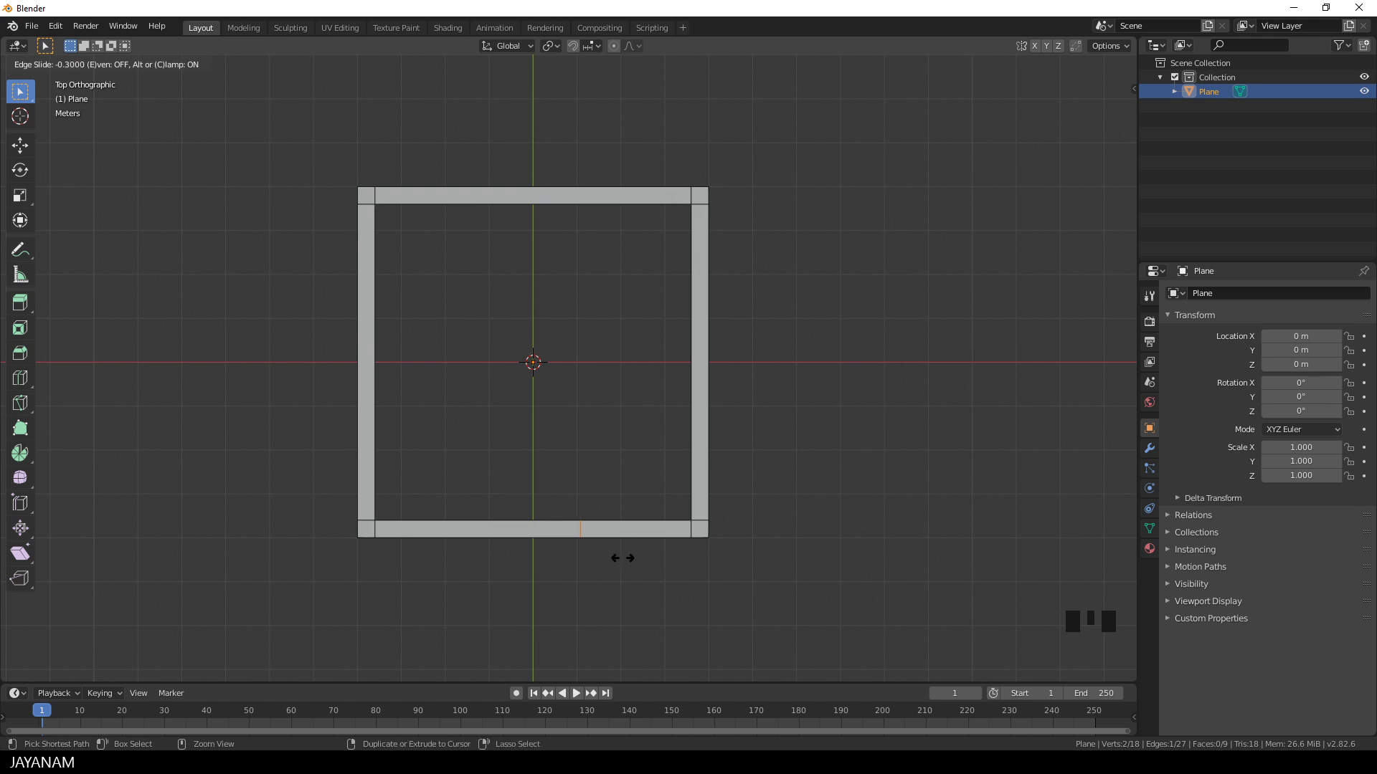
click(623, 558)
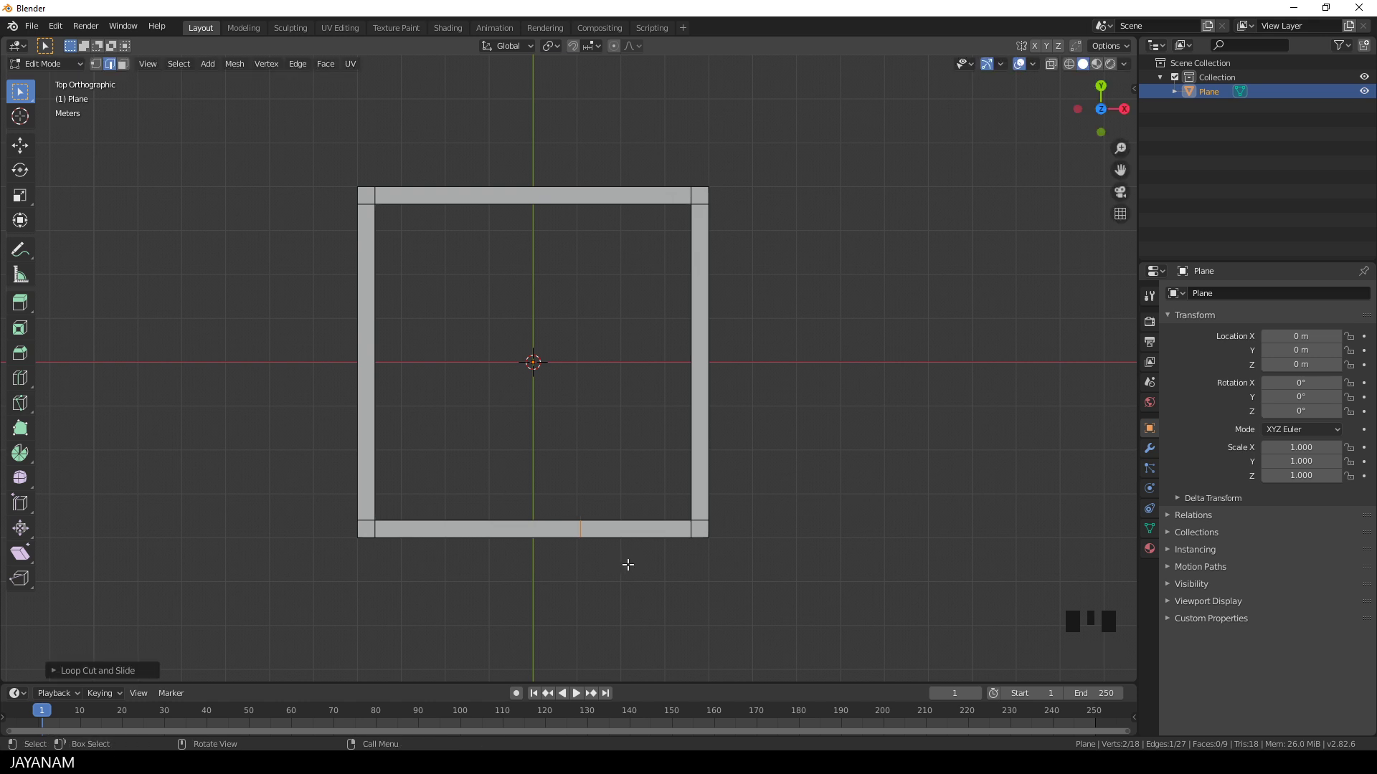
key(ctrl+r)
click(645, 542)
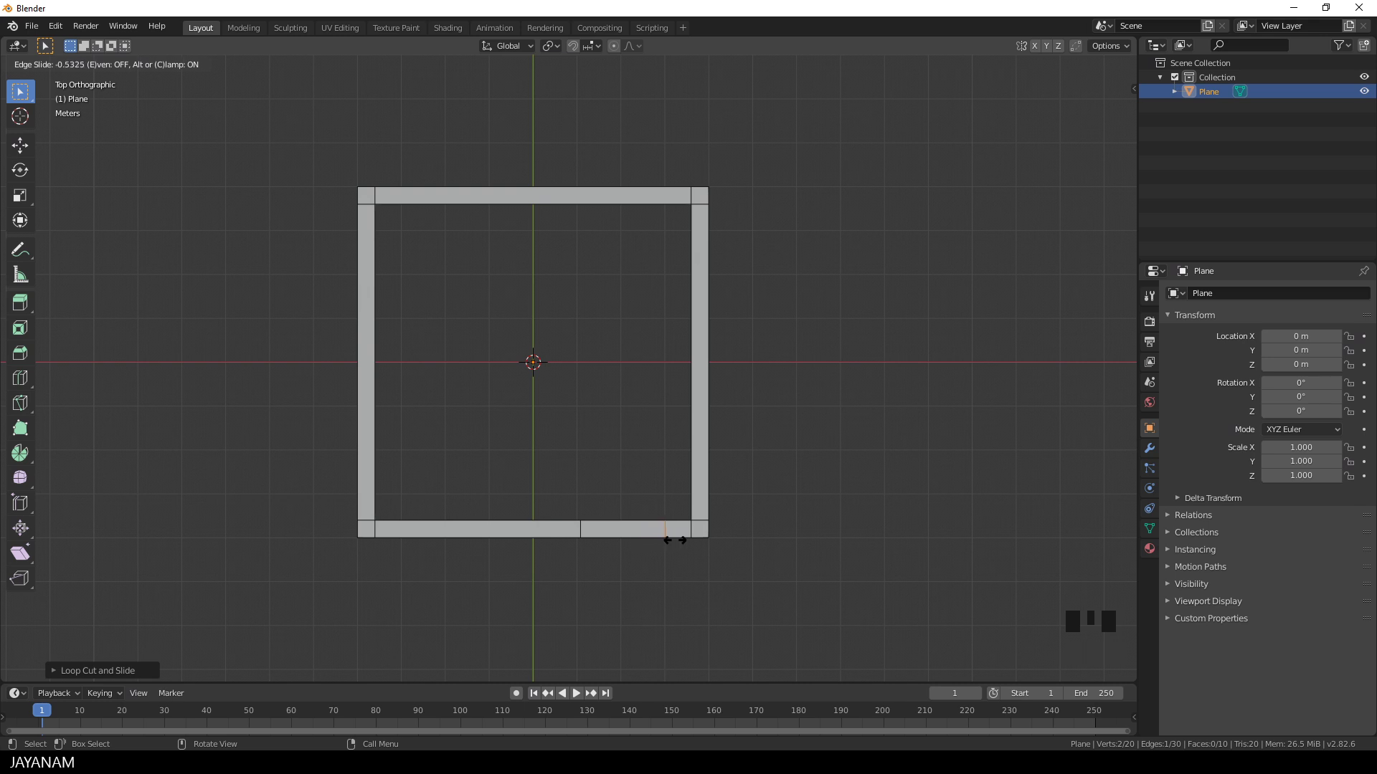
click(673, 540)
middle_drag(669, 627, 573, 567)
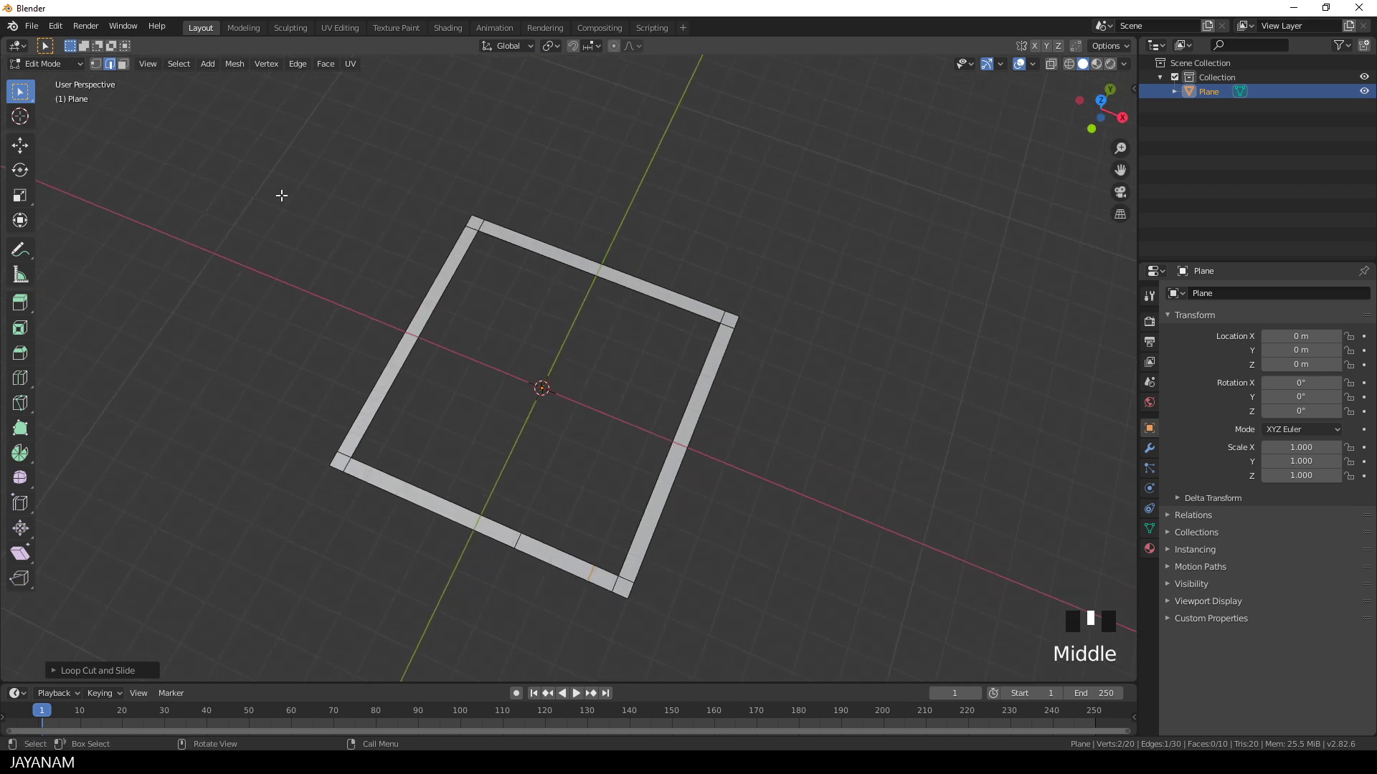
Step: Delete the bottom-bar face between the two cuts, then select the whole frame
click(122, 64)
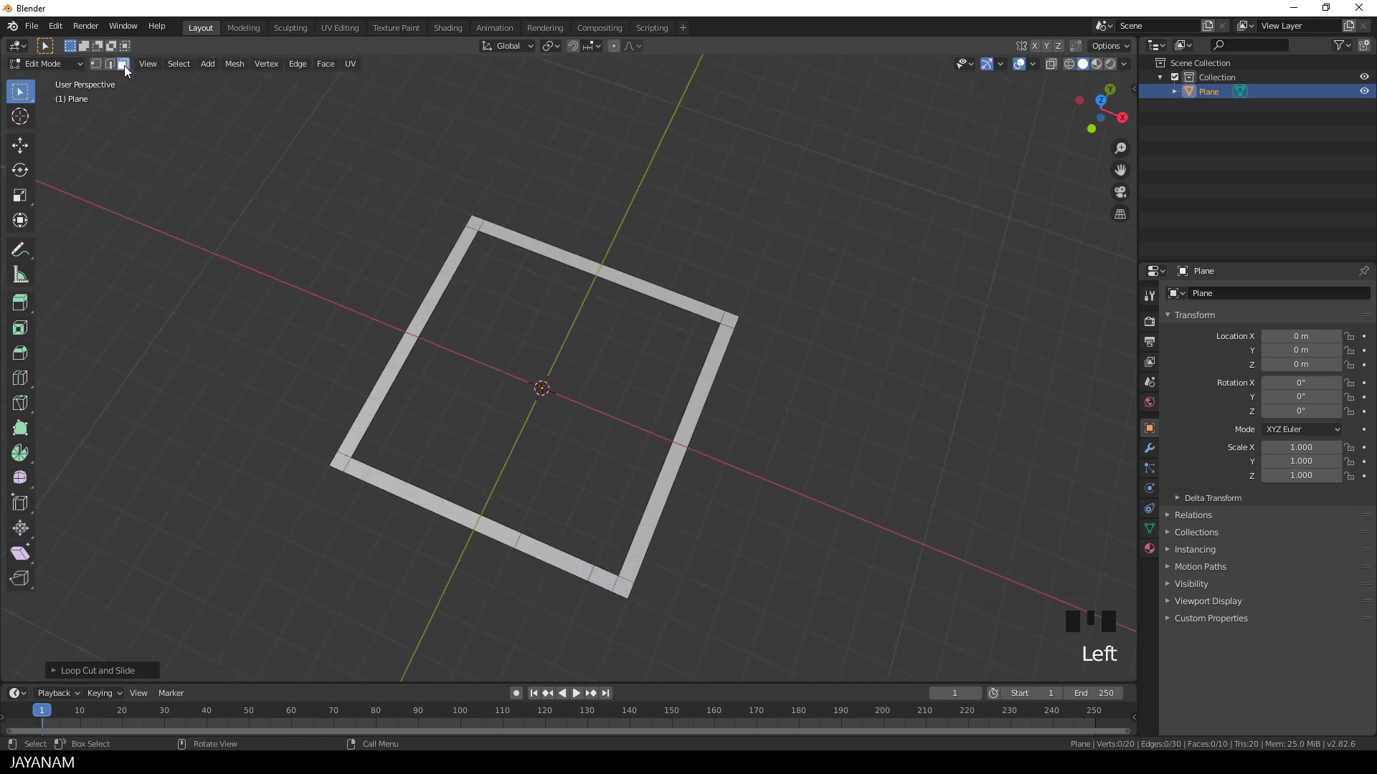
click(539, 565)
key(Delete)
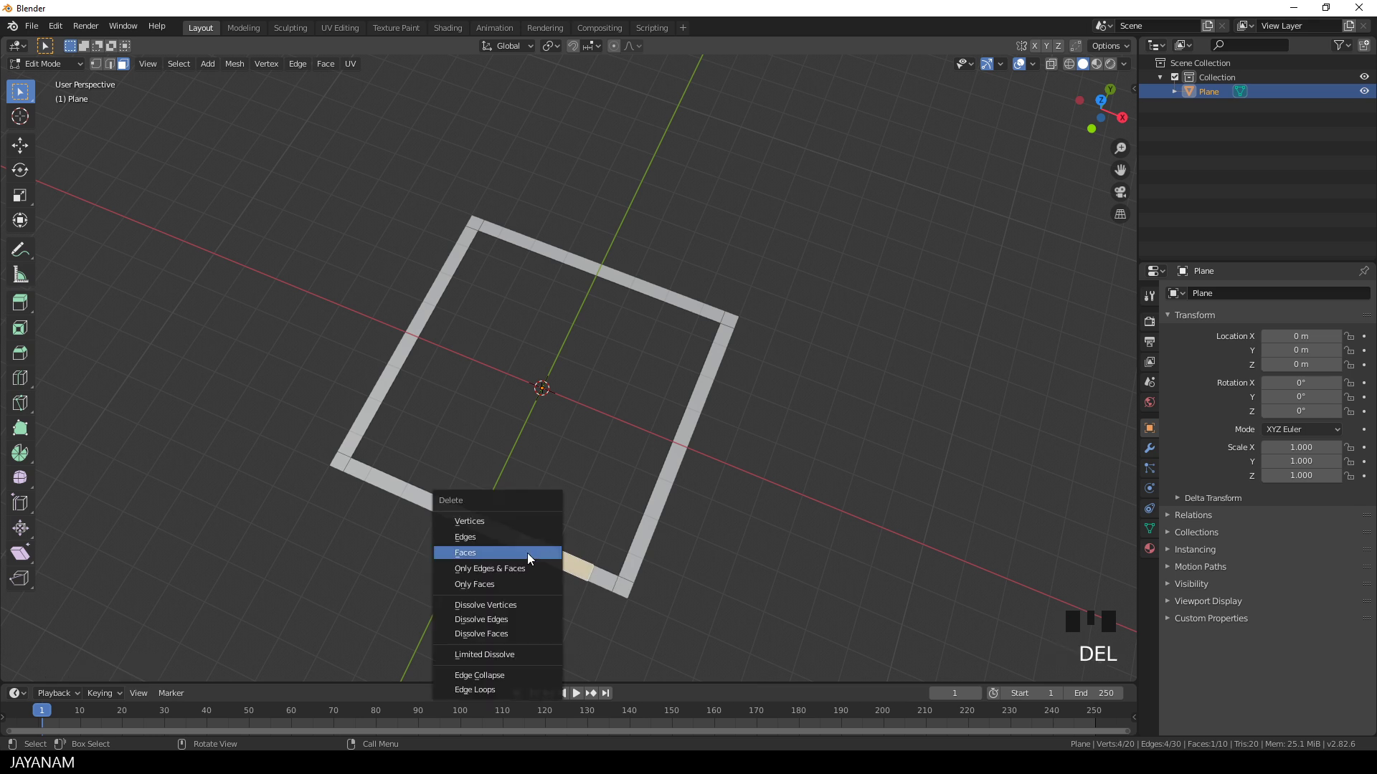
click(502, 553)
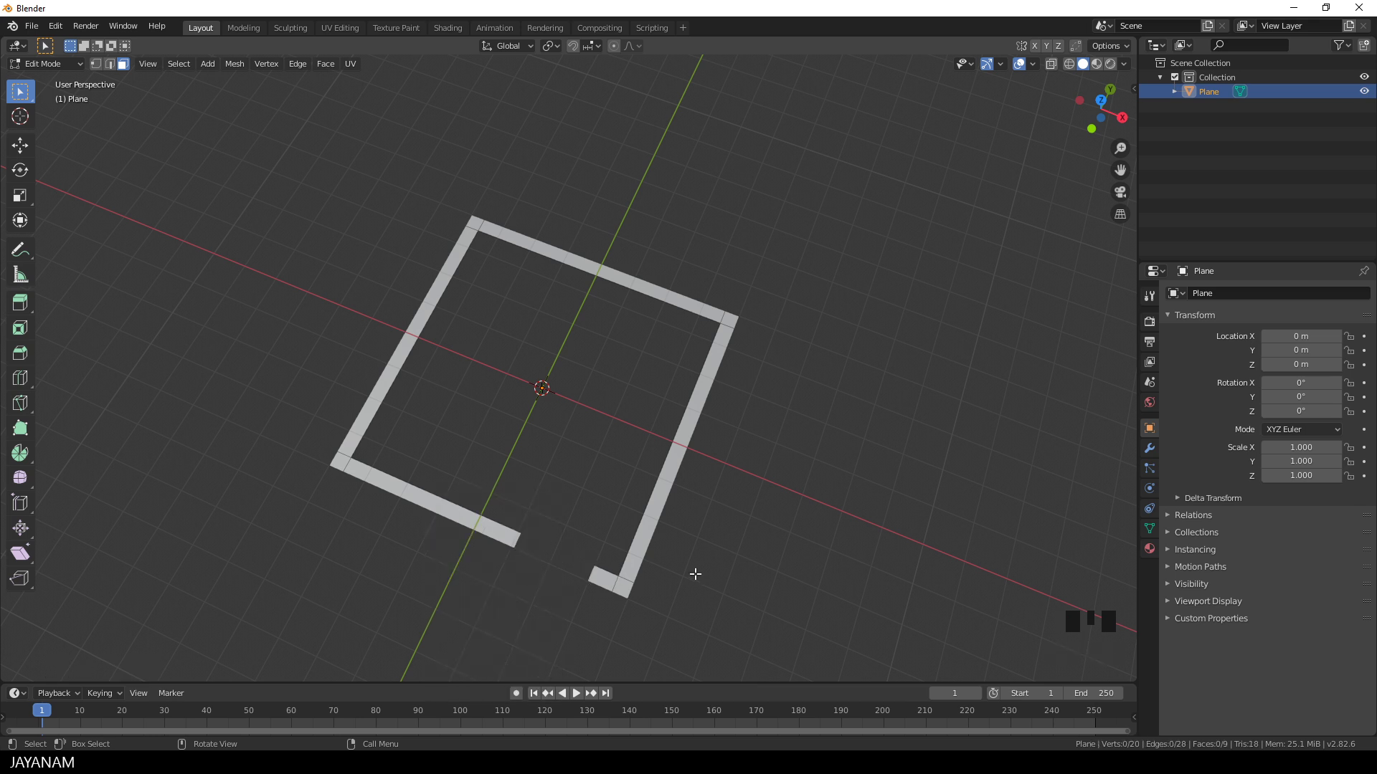
key(a)
scroll(695, 572, down, 2)
middle_drag(695, 572, 690, 517)
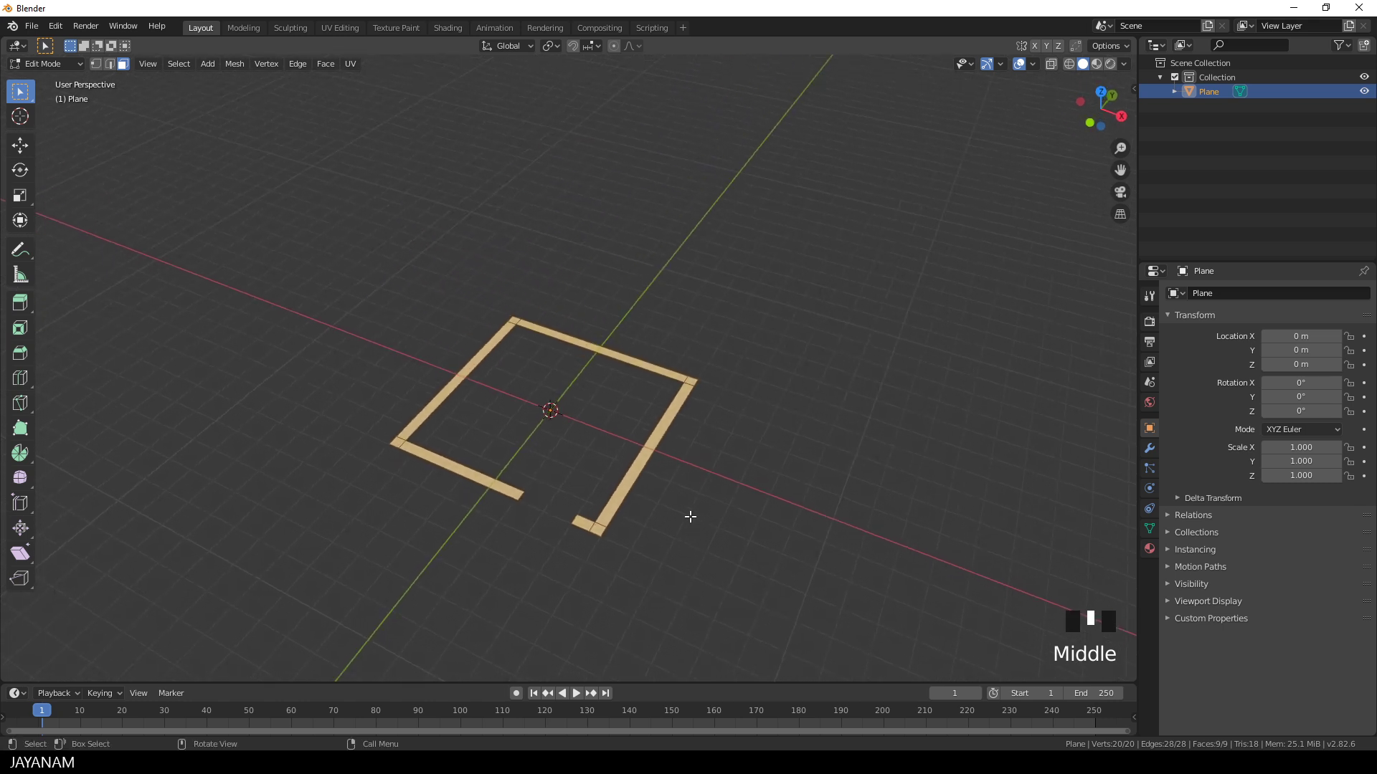
Step: Extrude the frame up twice into tall walls, then select the upper end face beside the gap
key(e)
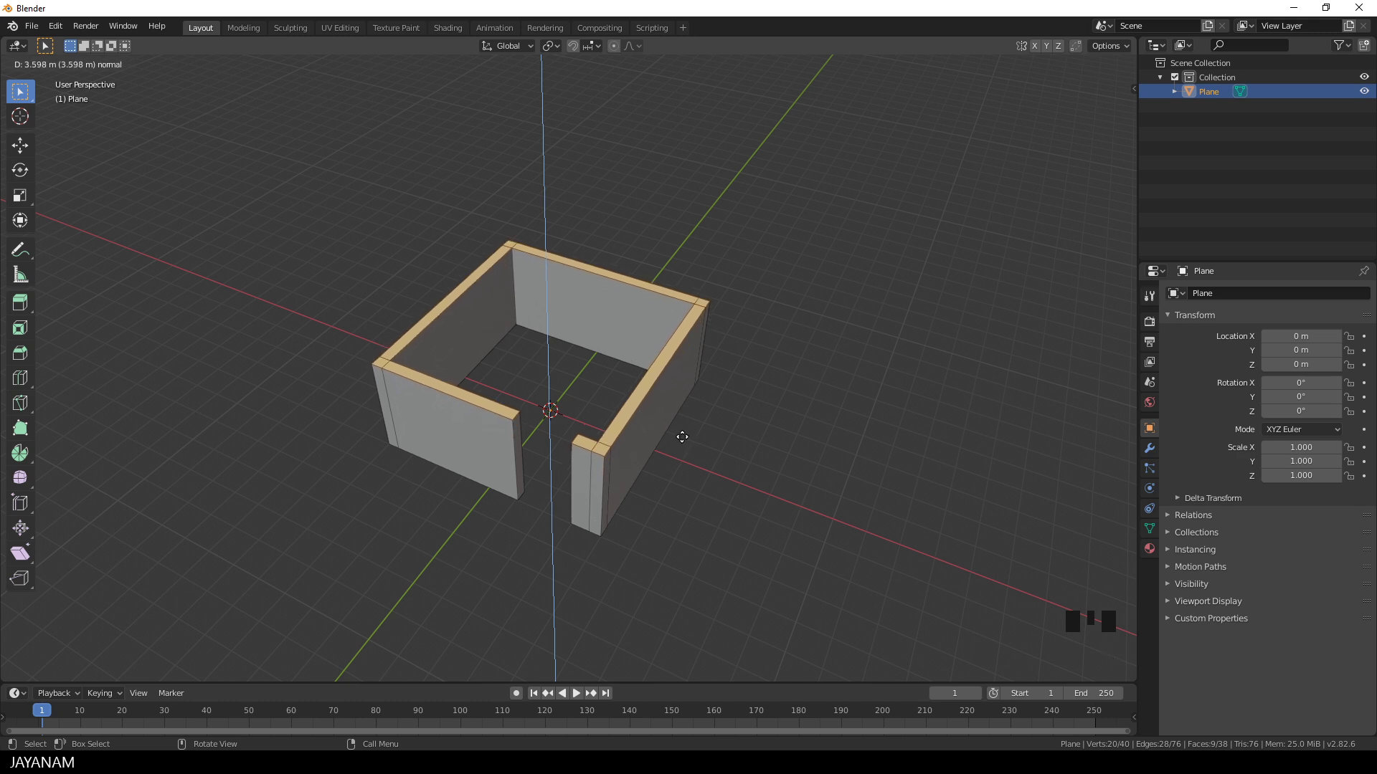
click(680, 444)
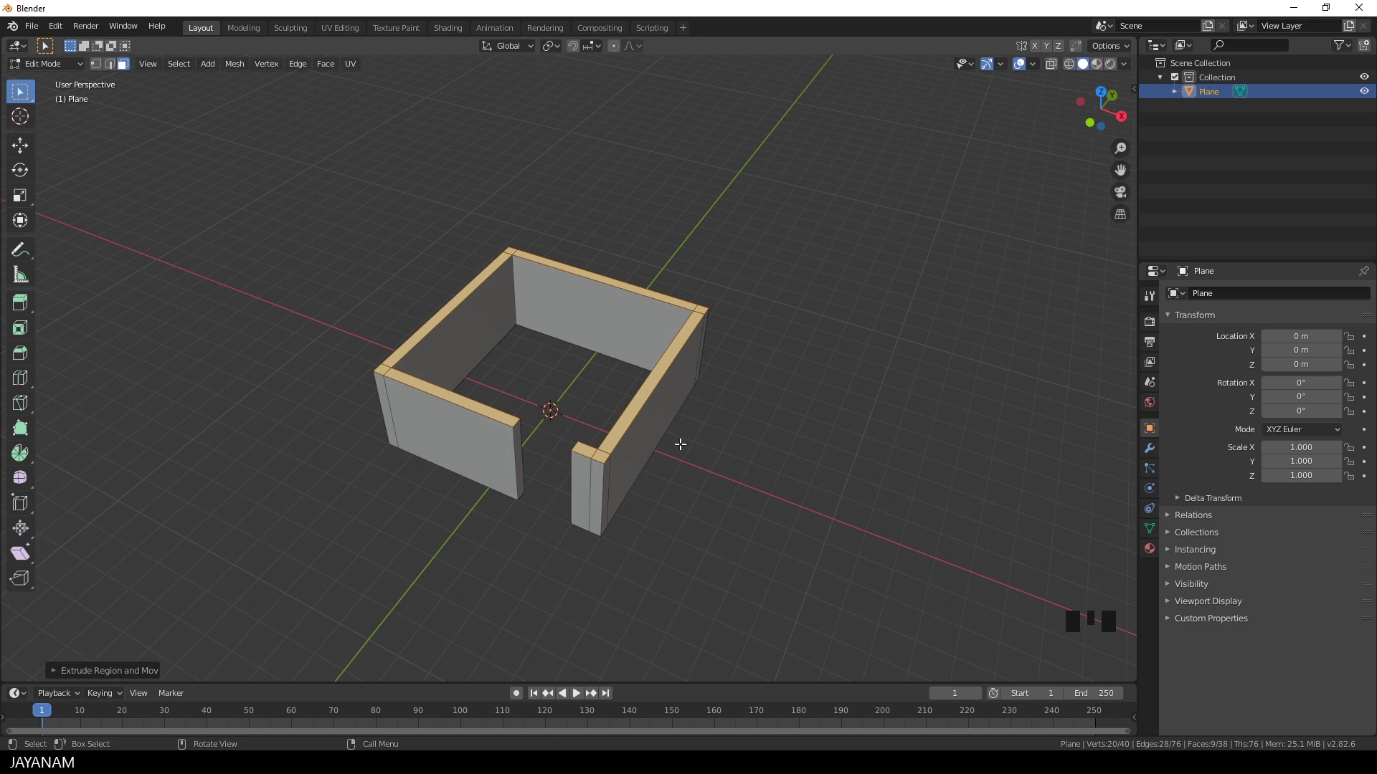
key(e)
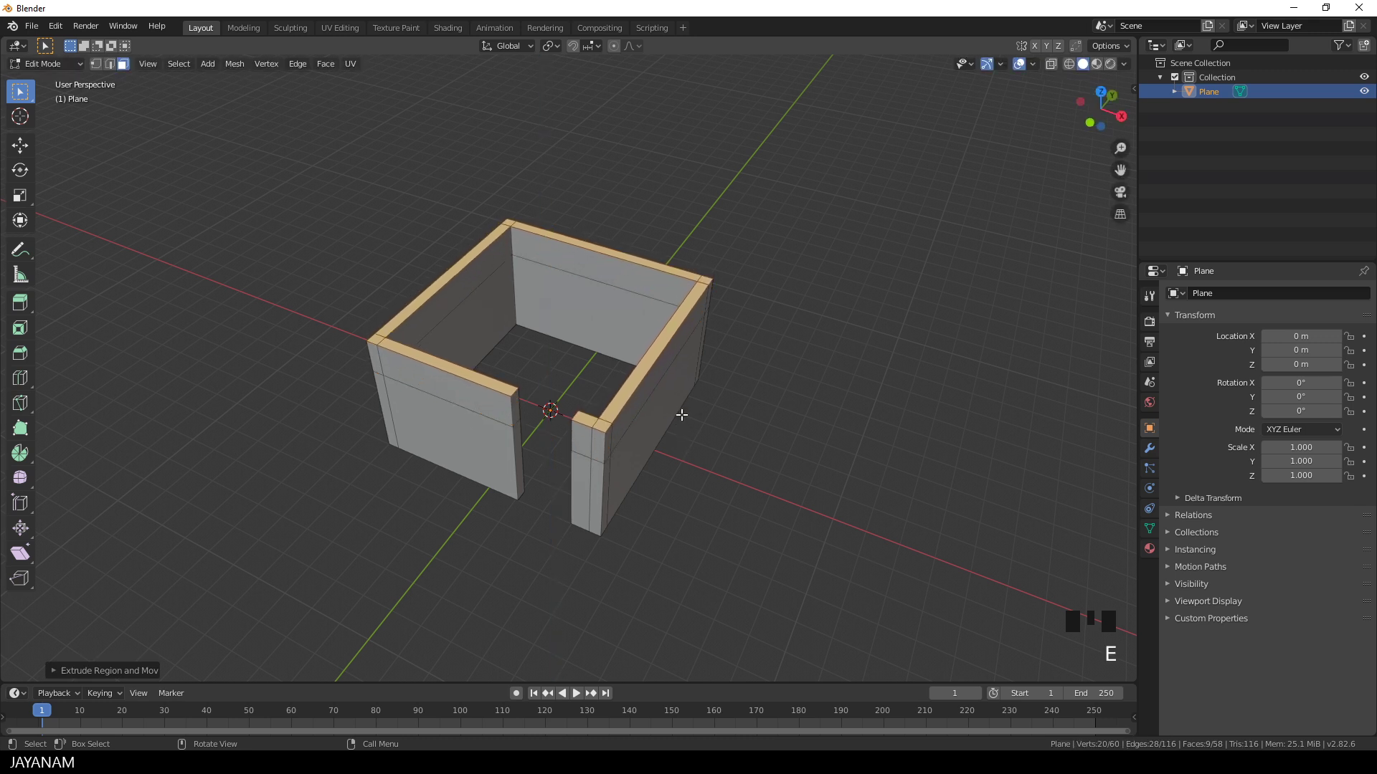
middle_drag(562, 440, 710, 423)
scroll(710, 423, up, 2)
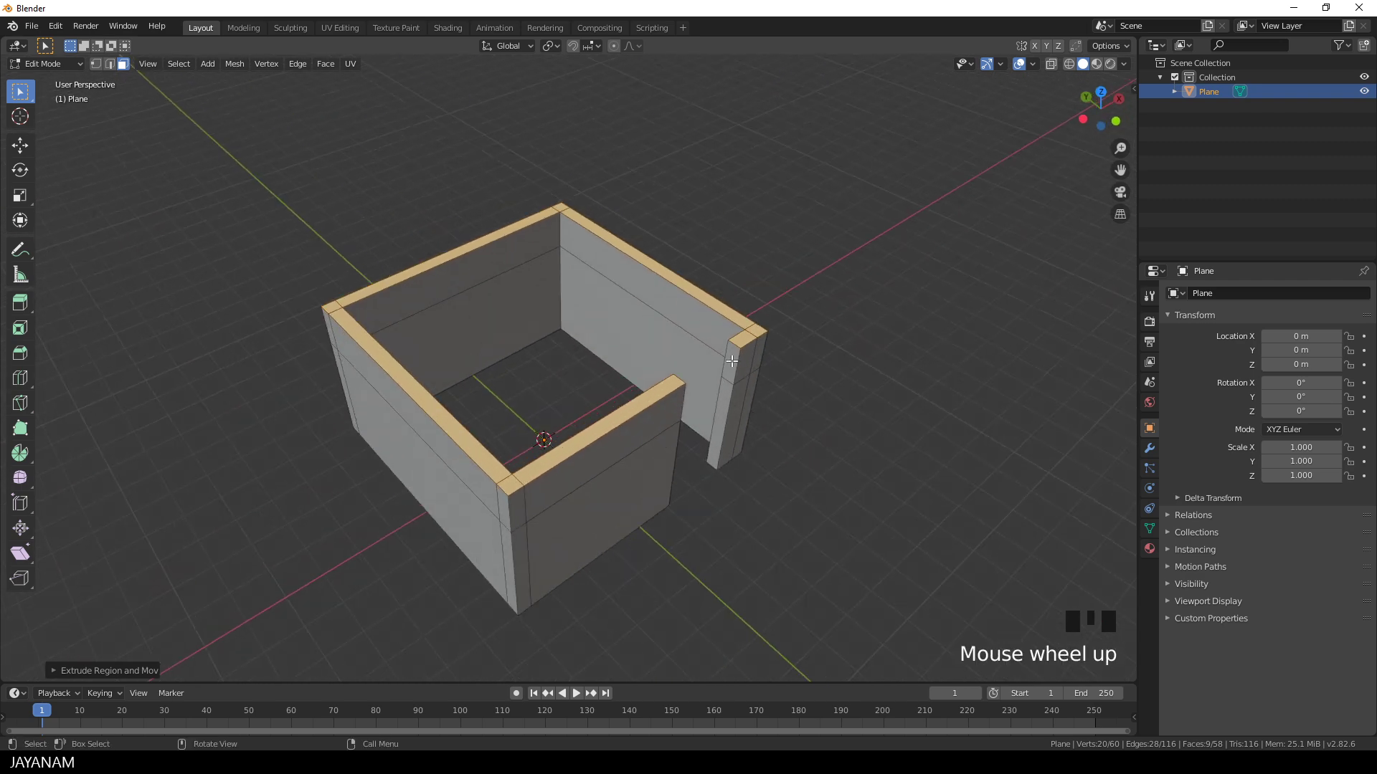
click(732, 360)
middle_drag(802, 440, 455, 417)
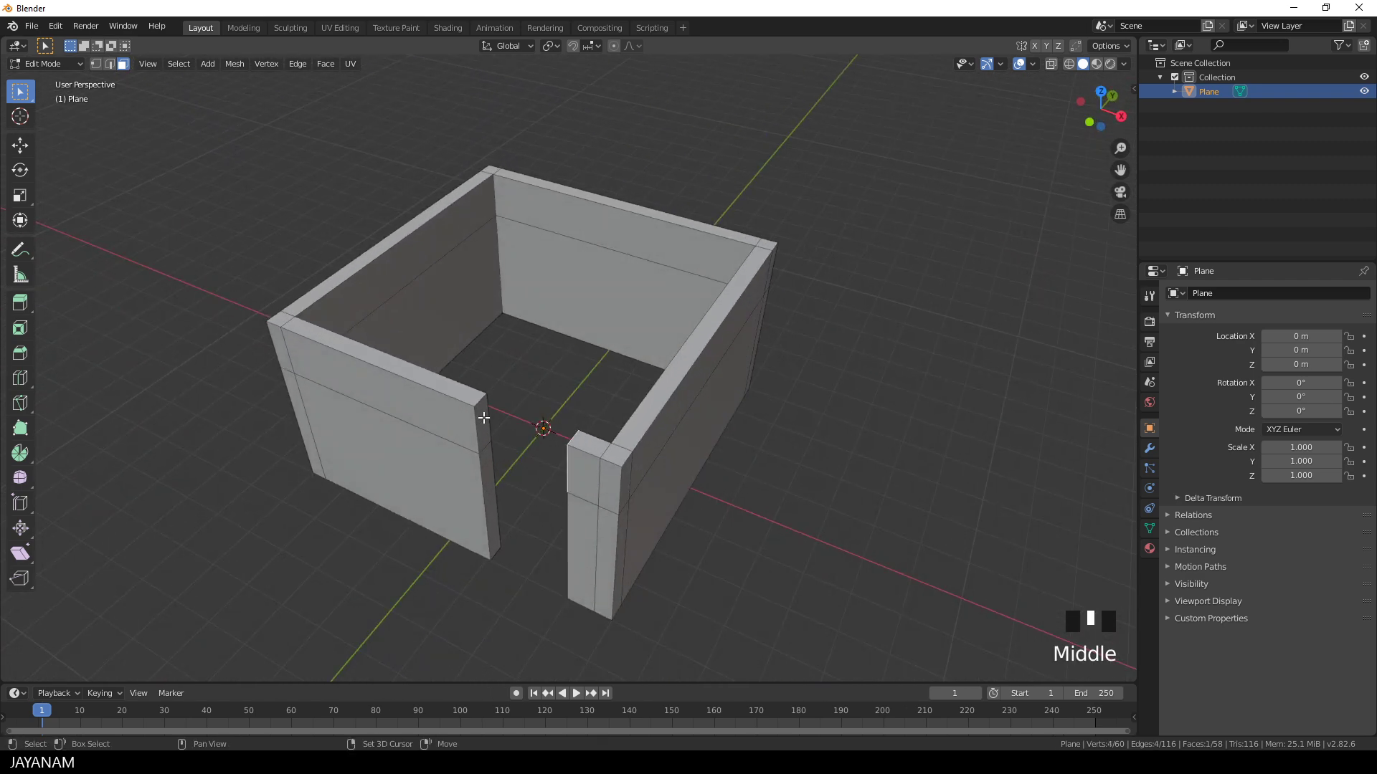
Step: Bridge the two upper end faces over the doorway with Bridge Edge Loops, then return to Object Mode
shift+click(483, 417)
key(F3)
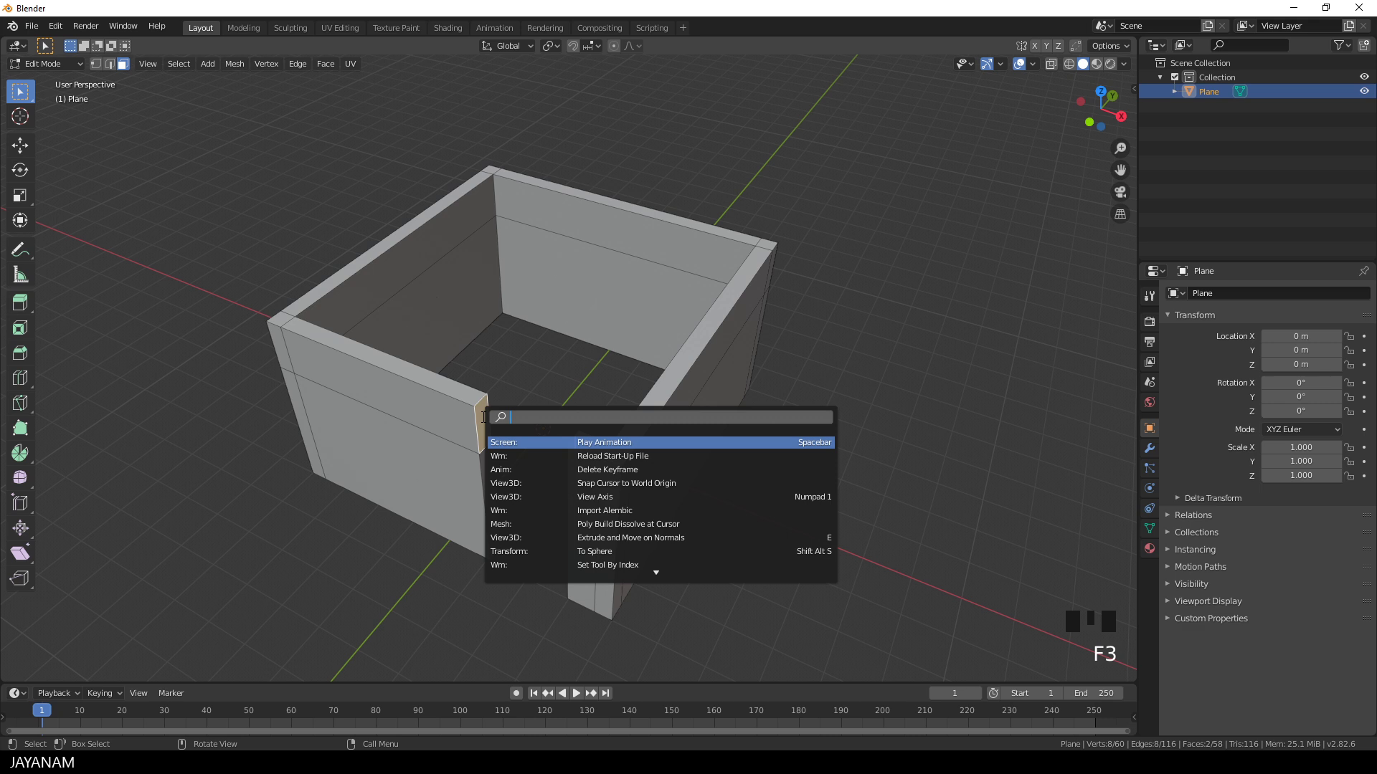
text(brid)
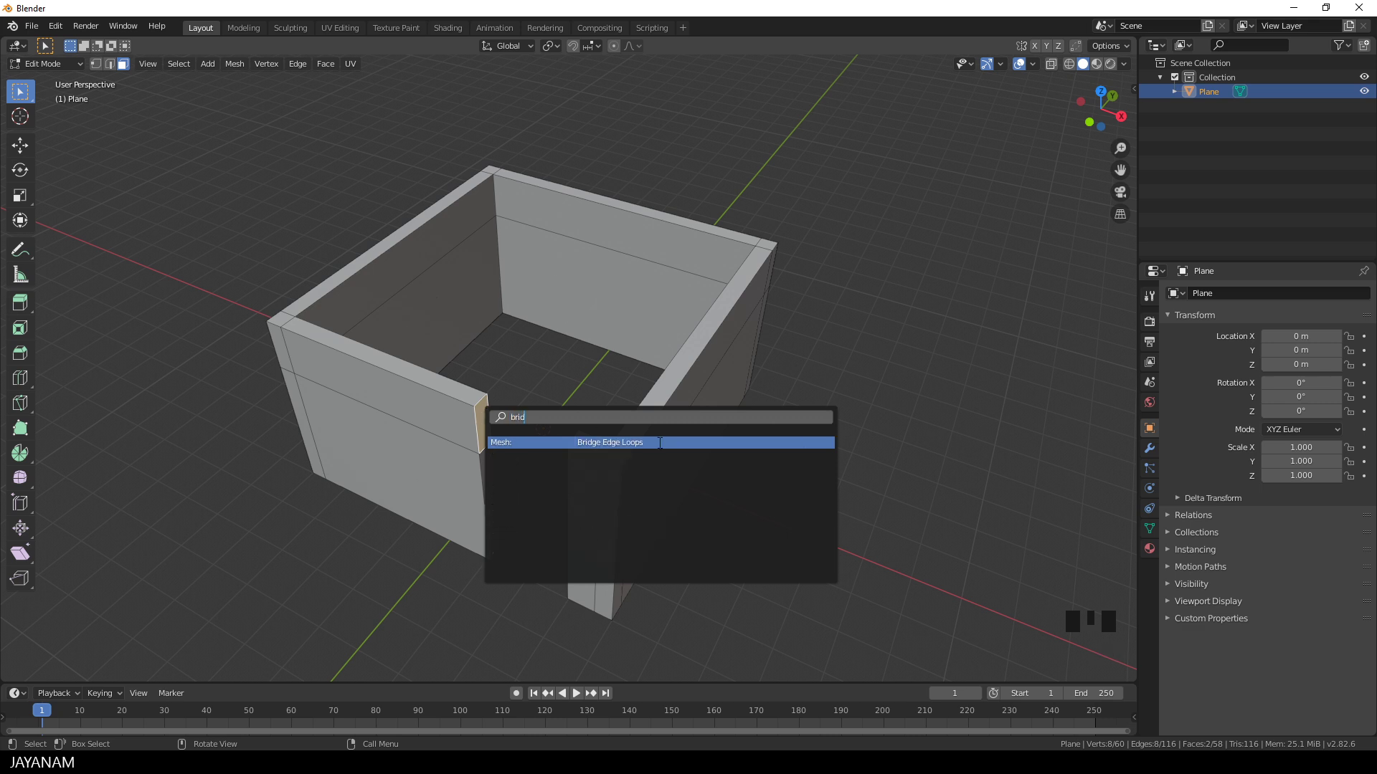
click(637, 443)
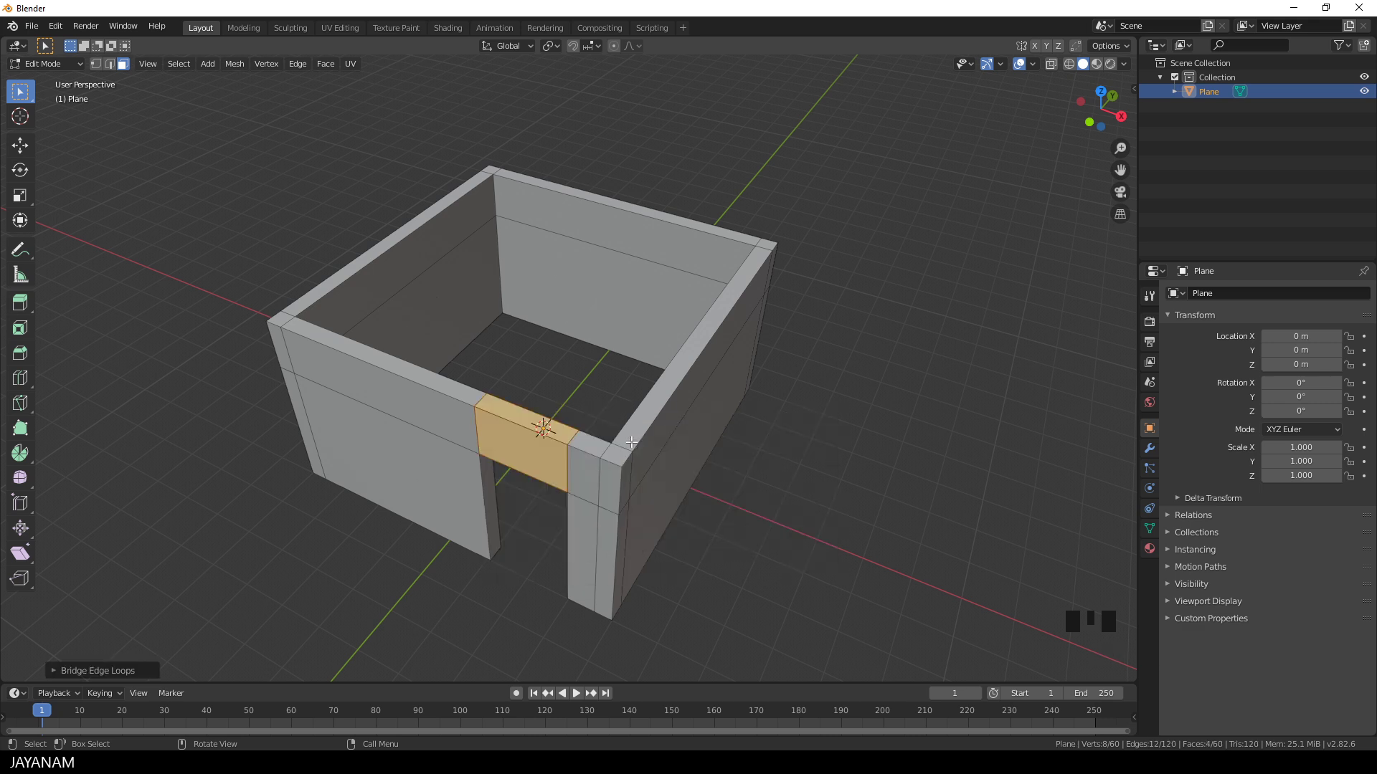
scroll(654, 479, down, 2)
key(Tab)
mouse_move(657, 481)
middle_down()
mouse_move(657, 468)
mouse_move(676, 489)
middle_up()
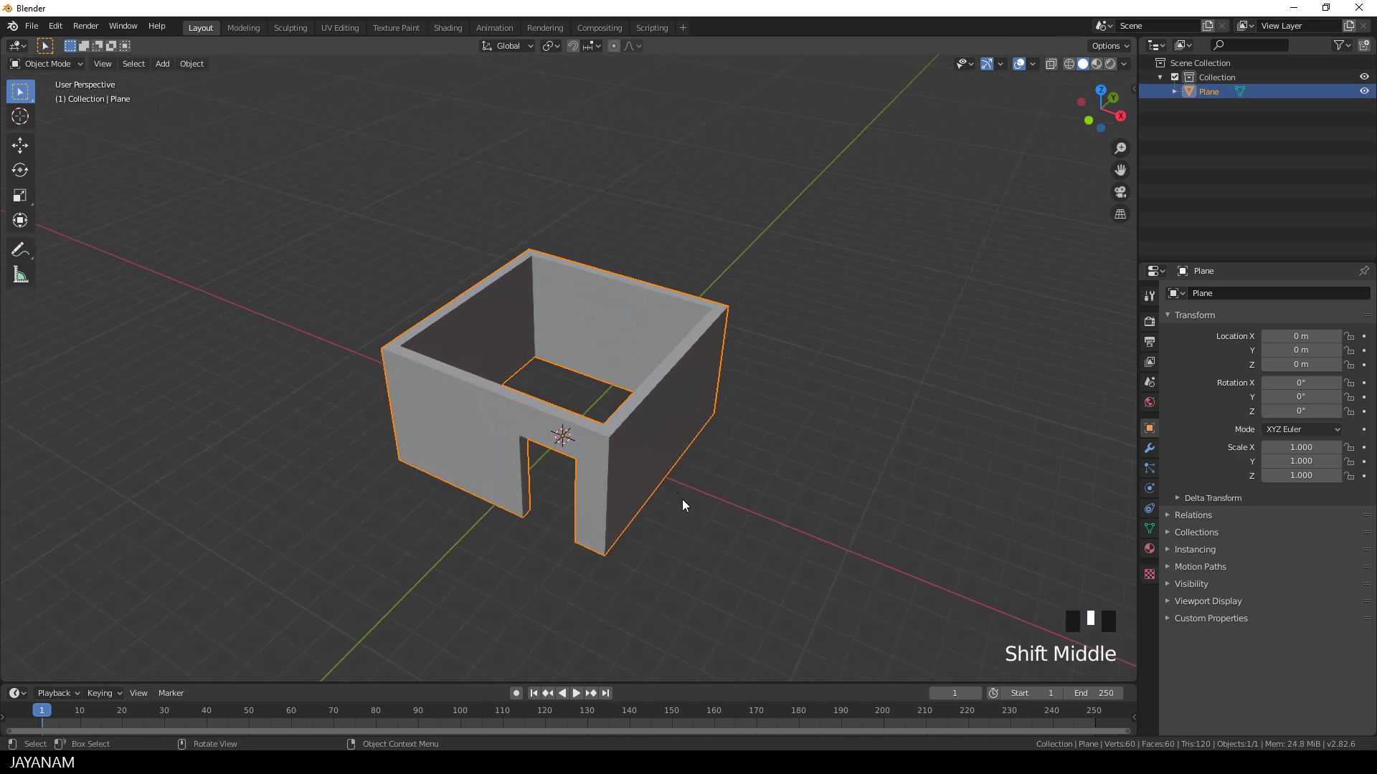